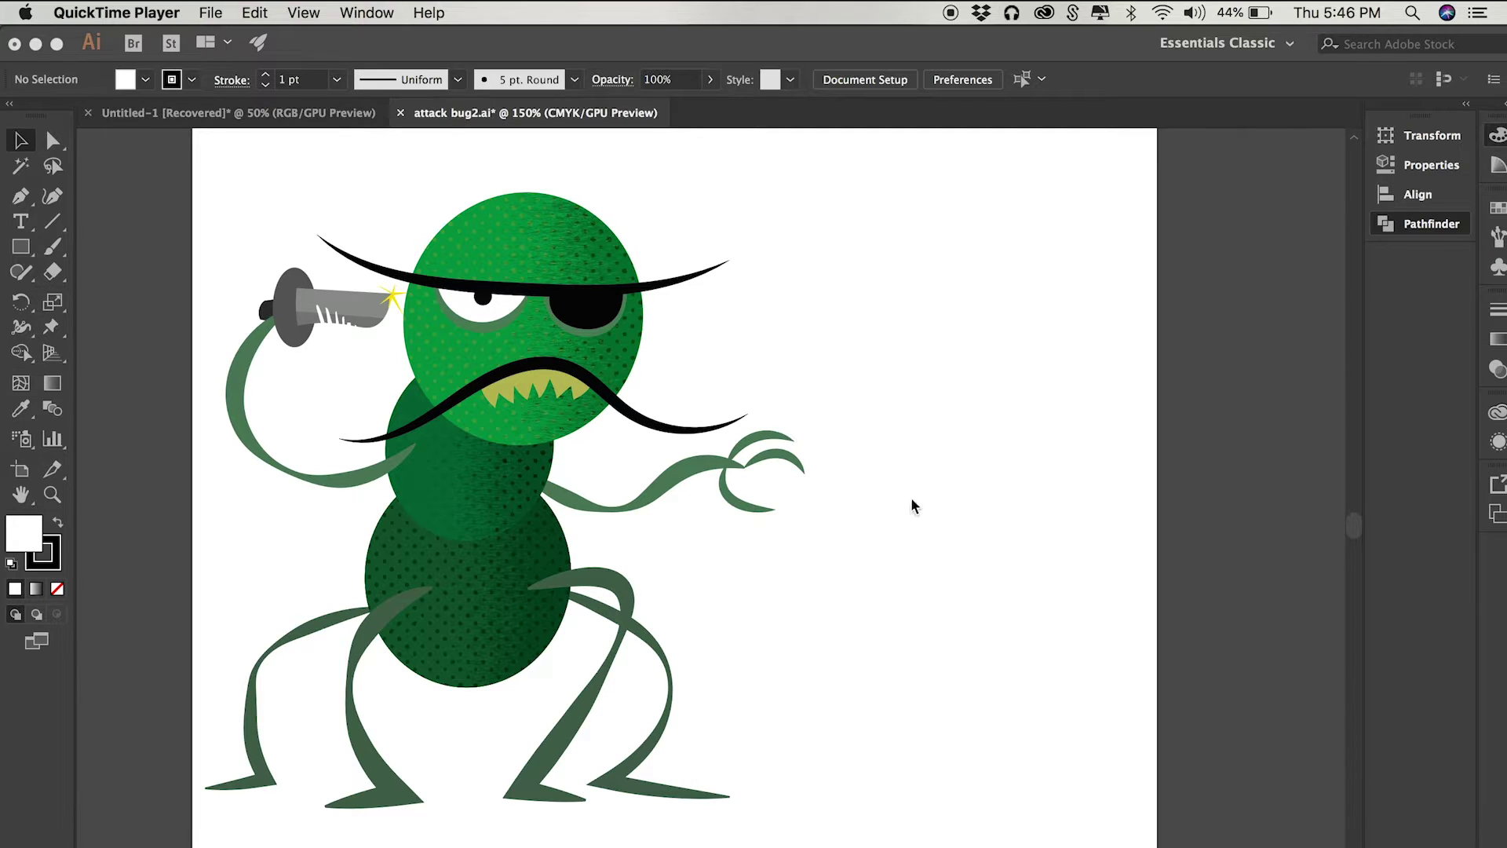
Export the bug artwork from Illustrator as a layered Photoshop file, attack bug2.psd, with maximum editability.
{"action": "left_click", "coordinate": [319, 48]}
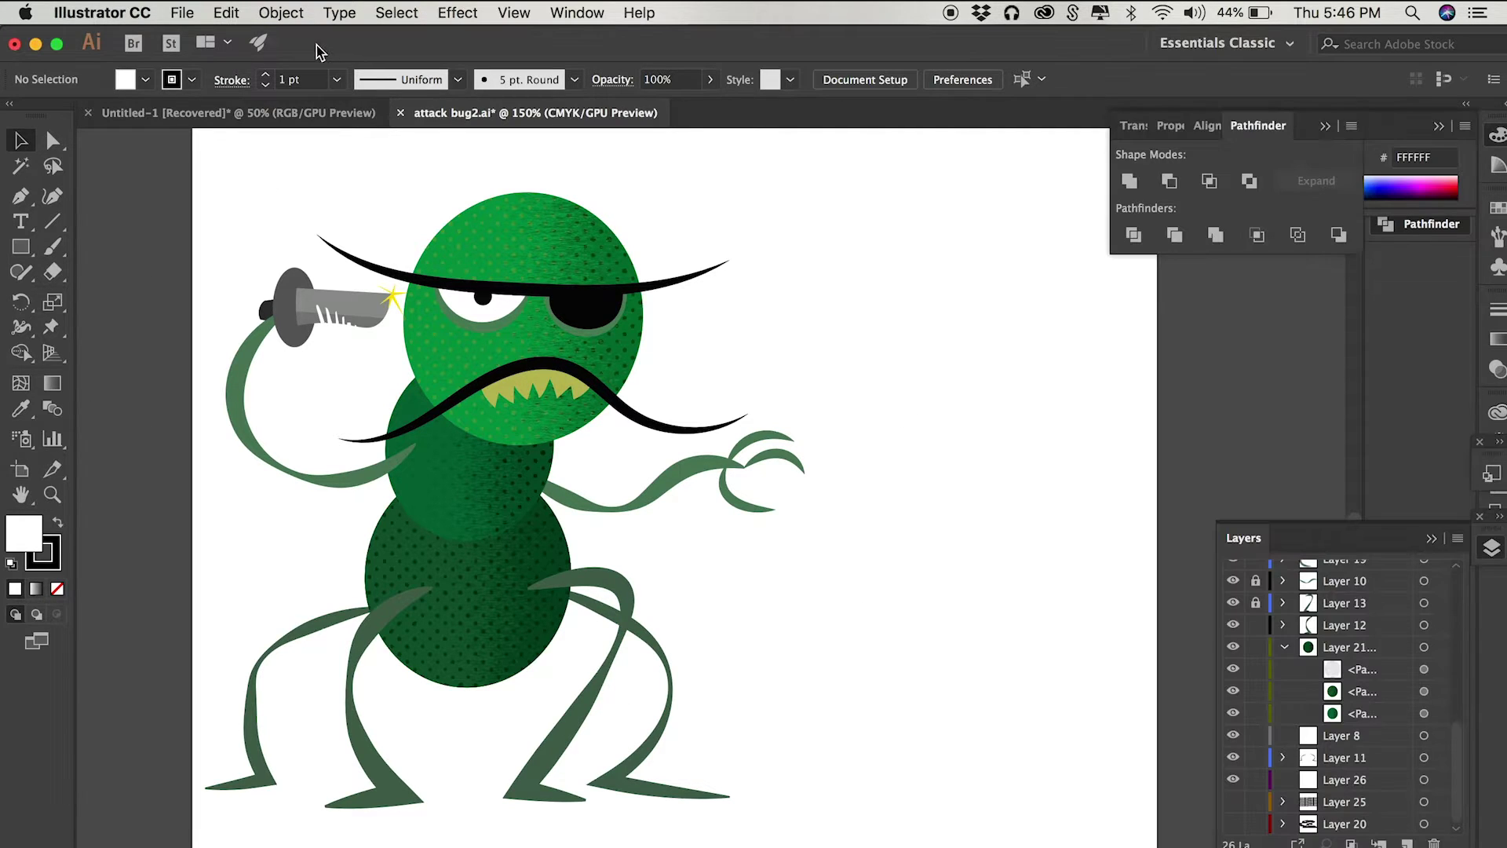
{"action": "left_click", "coordinate": [175, 14]}
{"action": "mouse_move", "coordinate": [237, 357]}
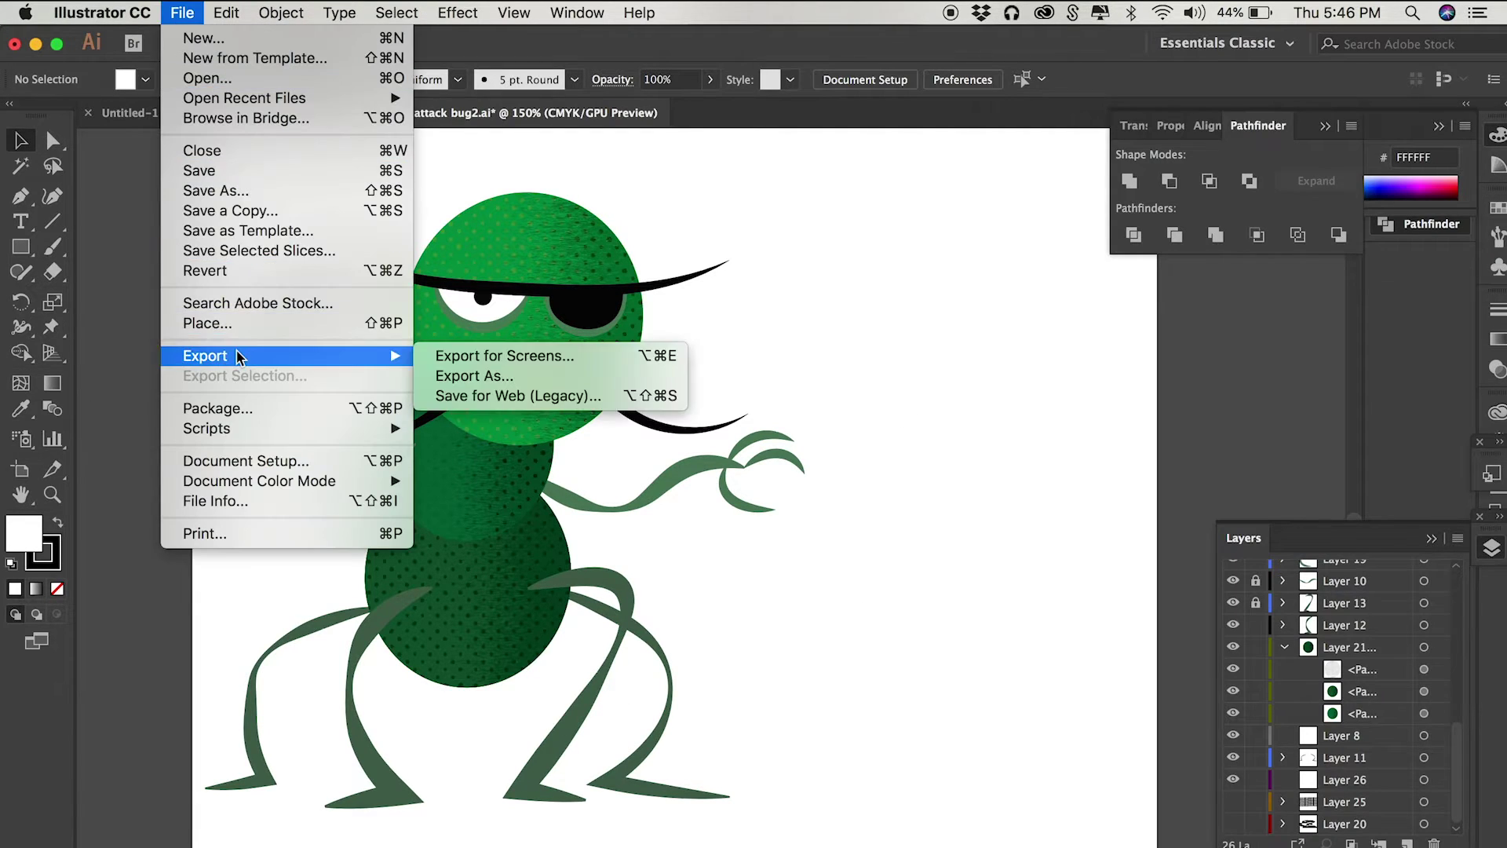
{"action": "left_click", "coordinate": [475, 376]}
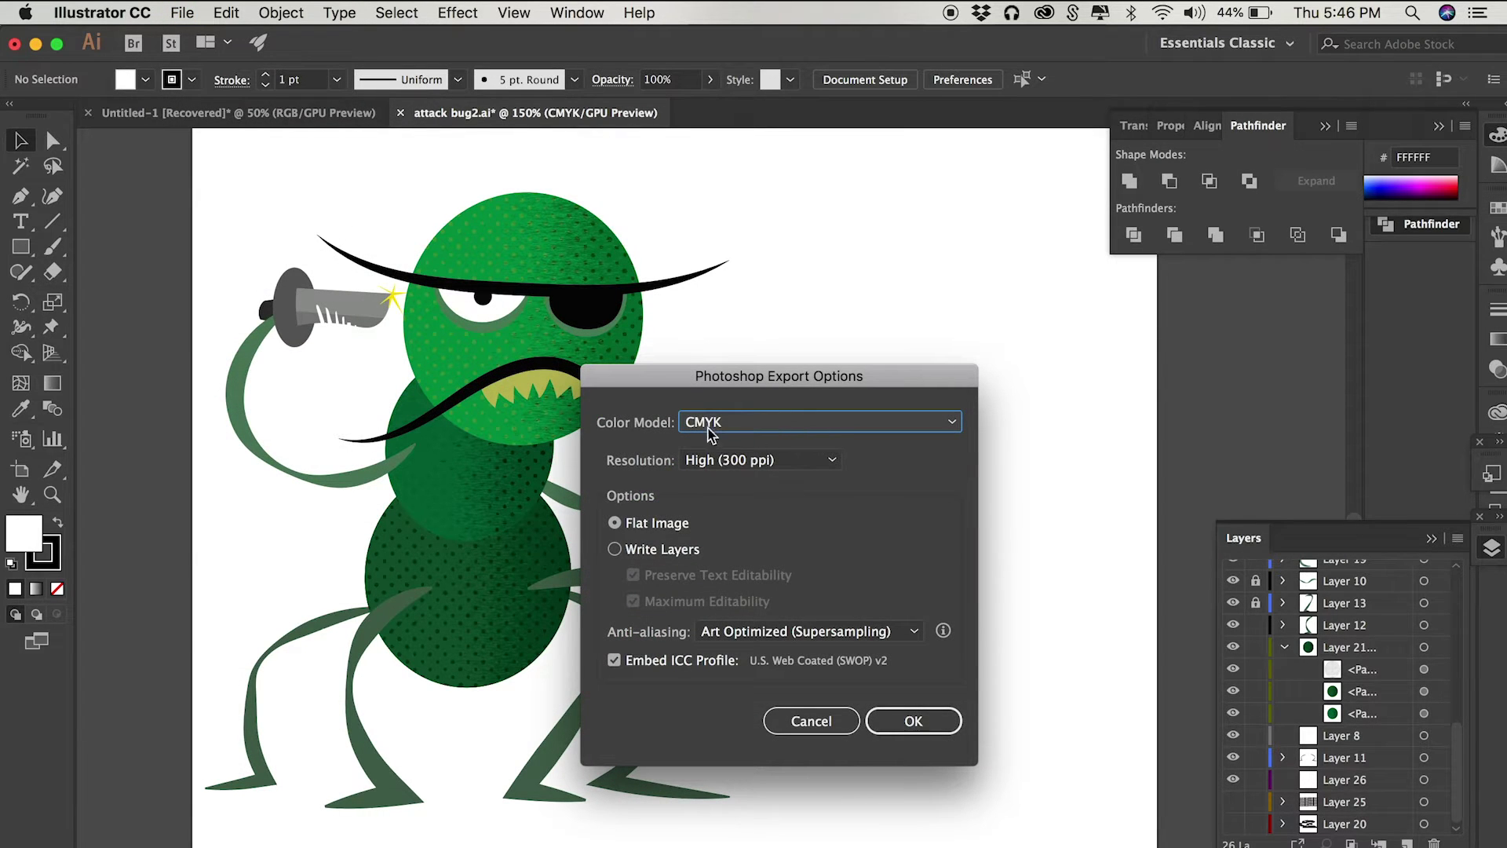
{"action": "left_click", "coordinate": [626, 556]}
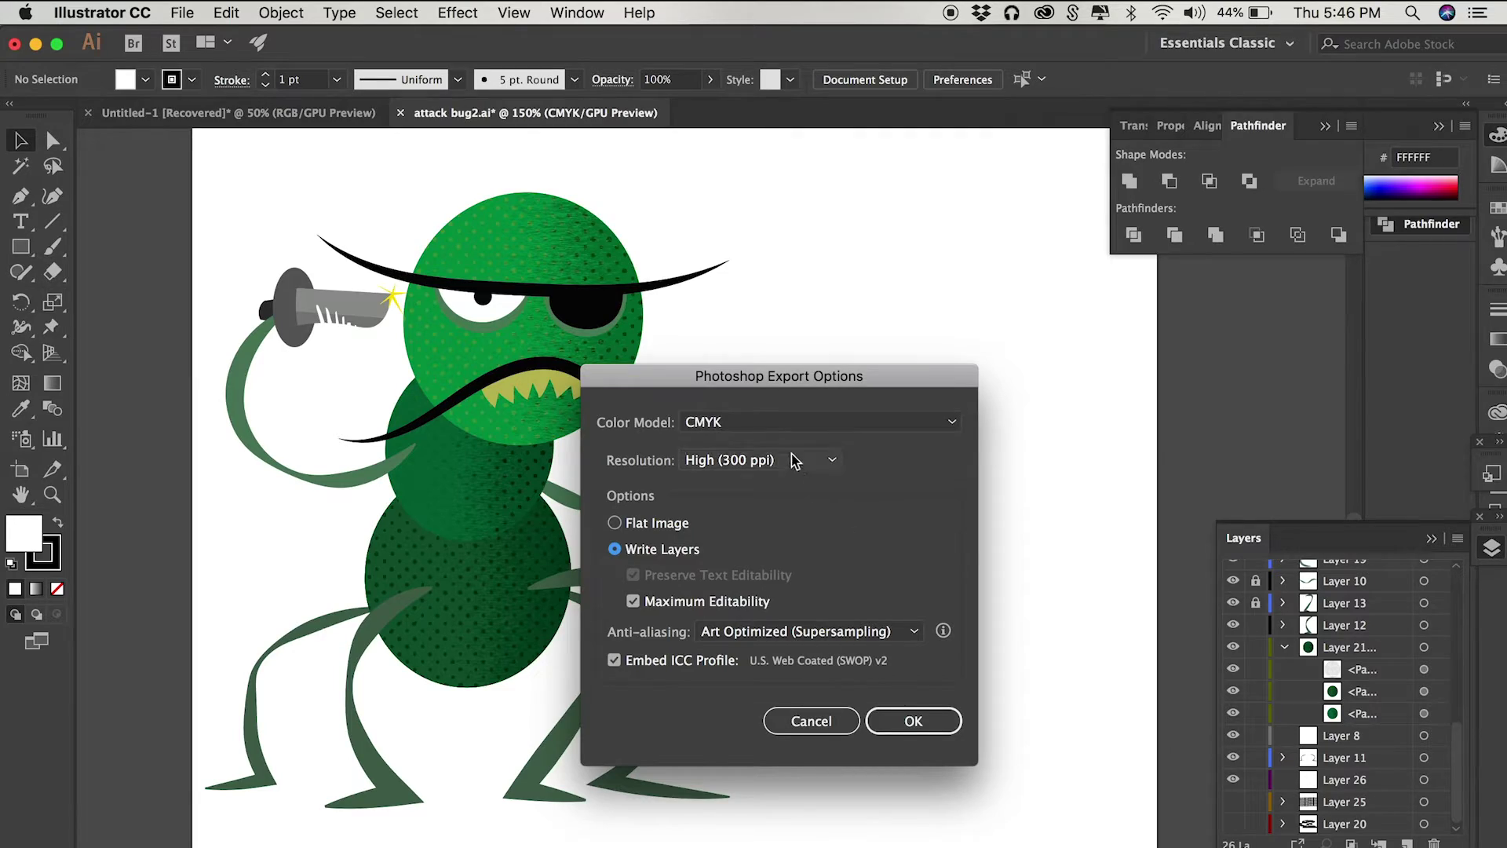
{"action": "left_click", "coordinate": [912, 722]}
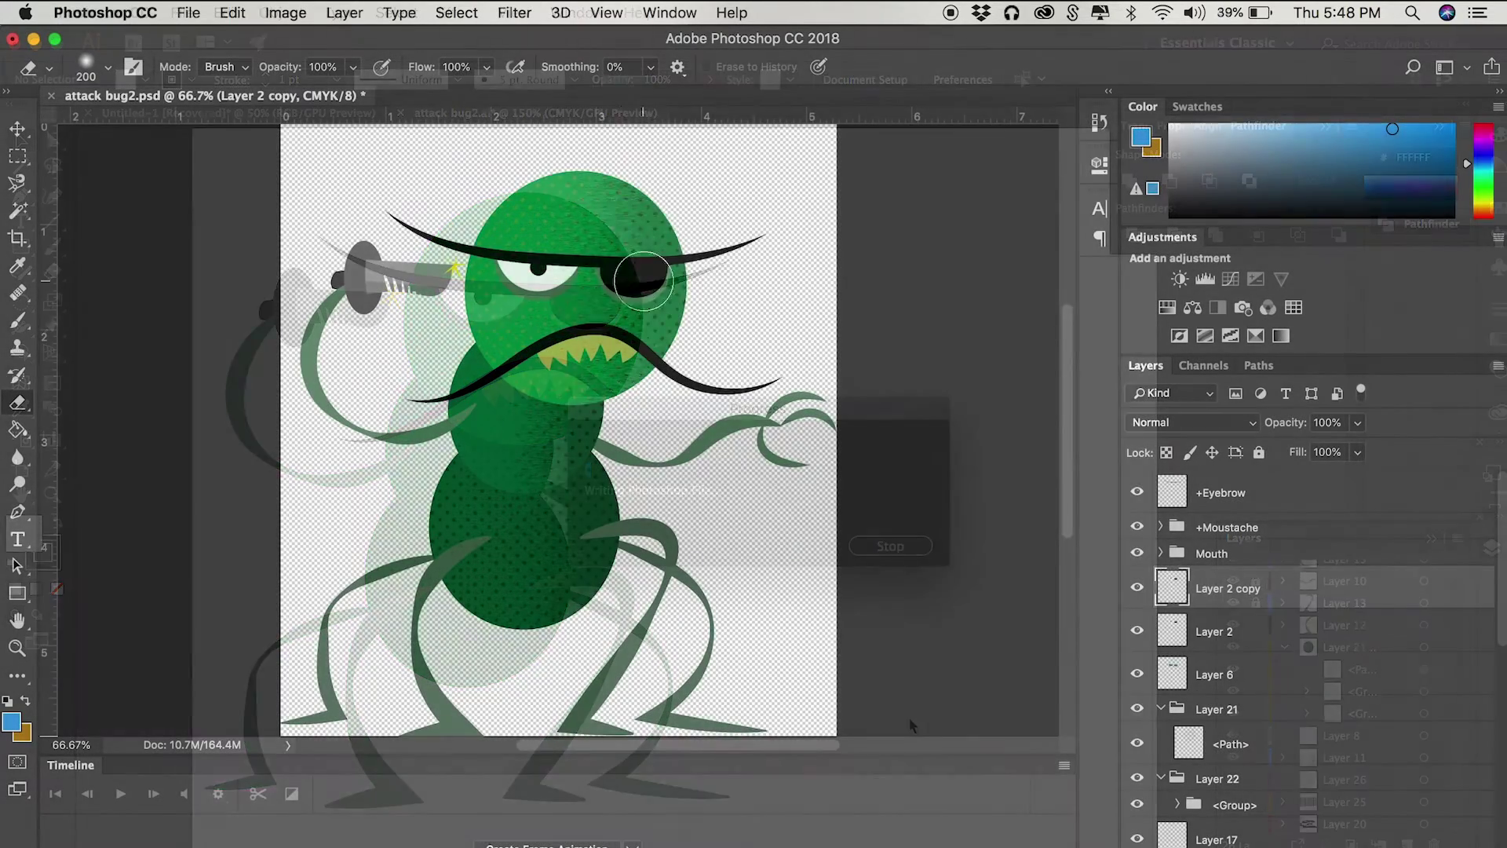
Duplicate the right eye layer as +Right Pupil and paint the pupil area white on +Right Eye.
{"action": "key", "text": "alt+]"}
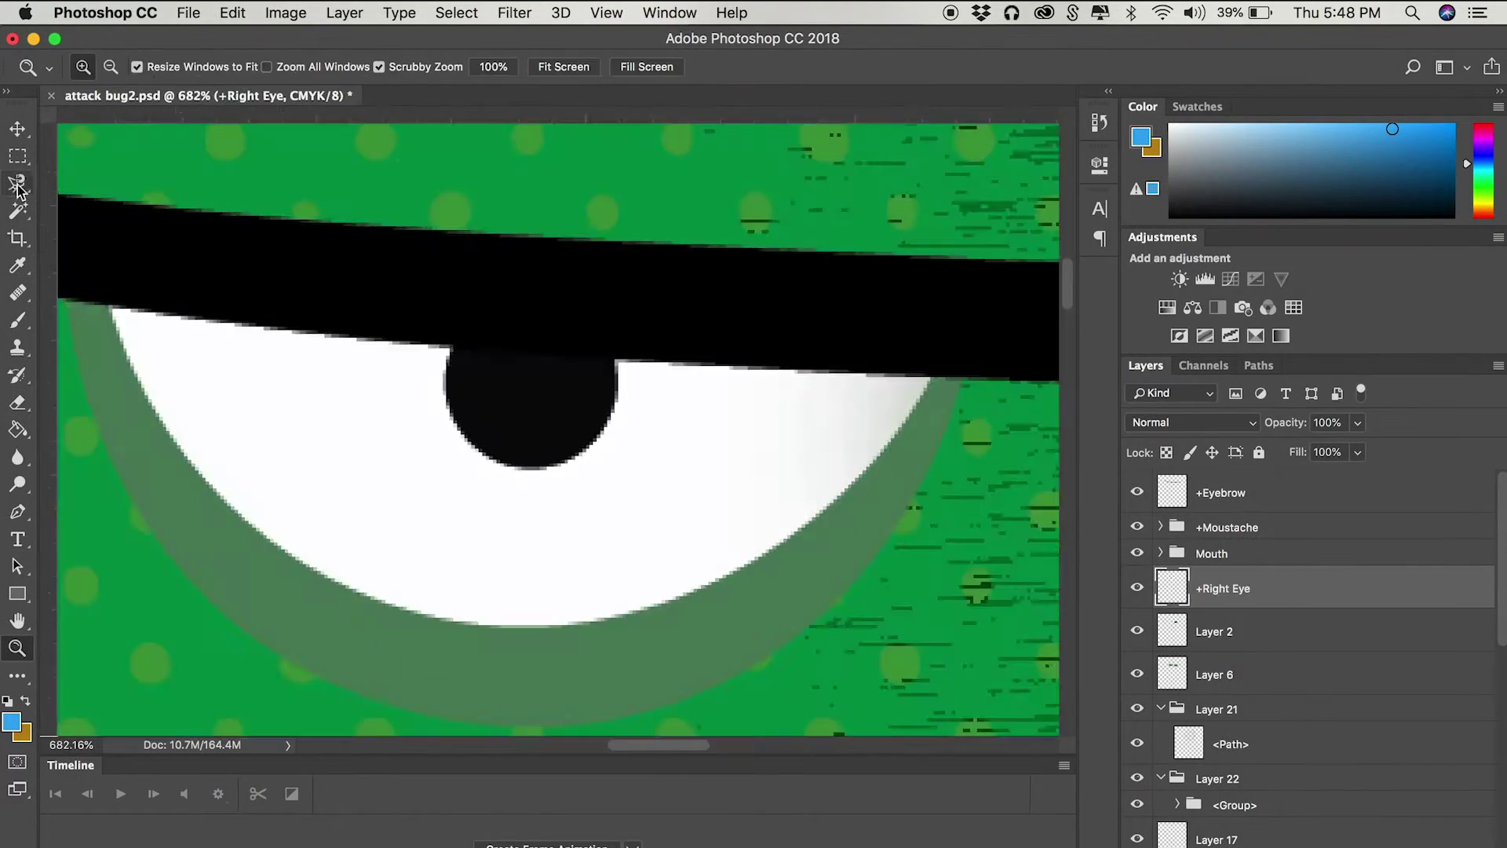
{"action": "key", "text": "super+j"}
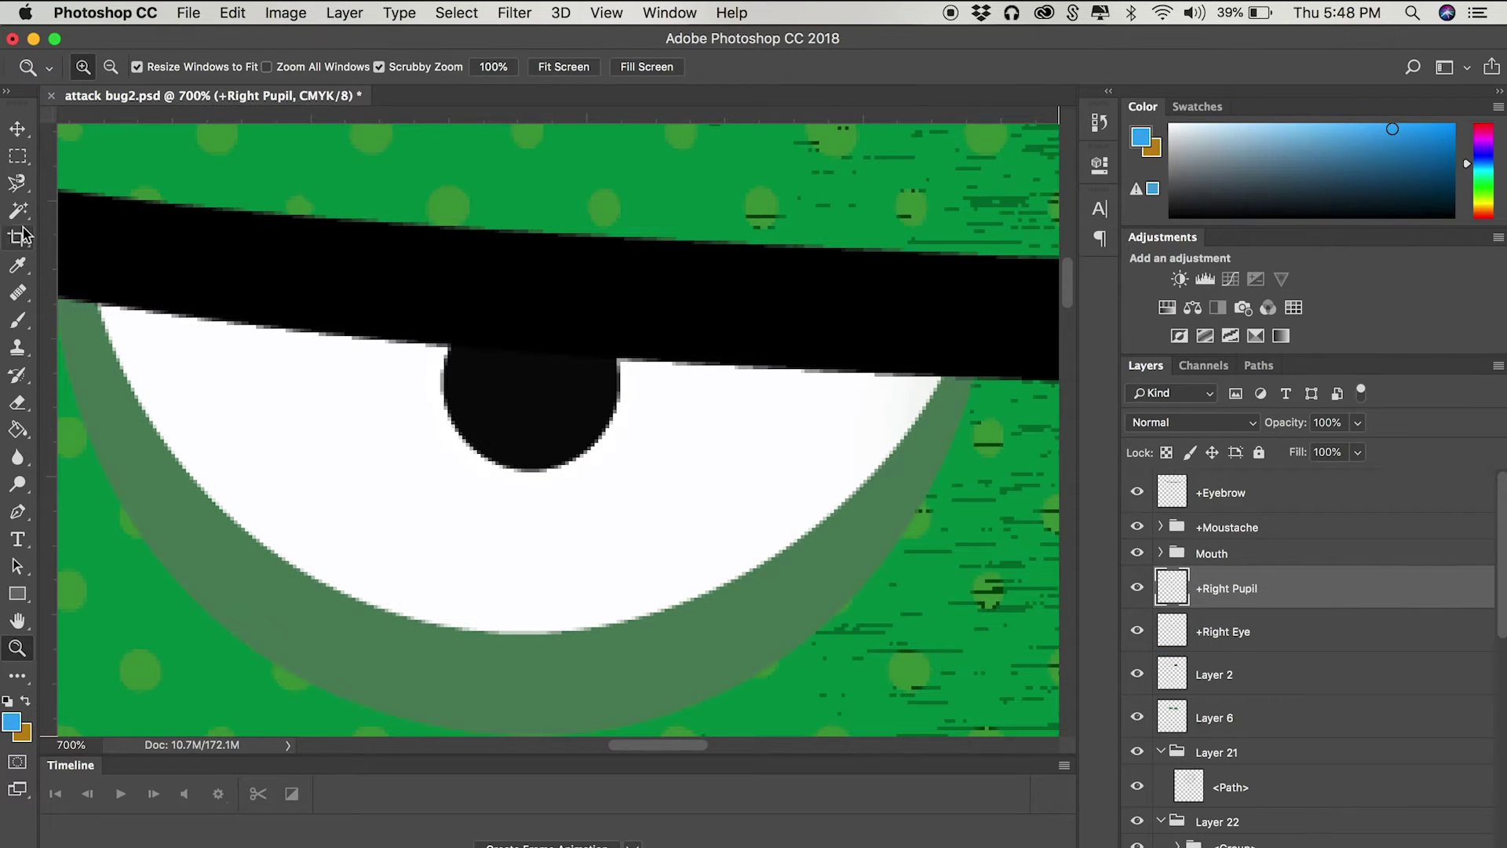
{"action": "key", "text": "w"}
{"action": "left_click", "coordinate": [531, 384]}
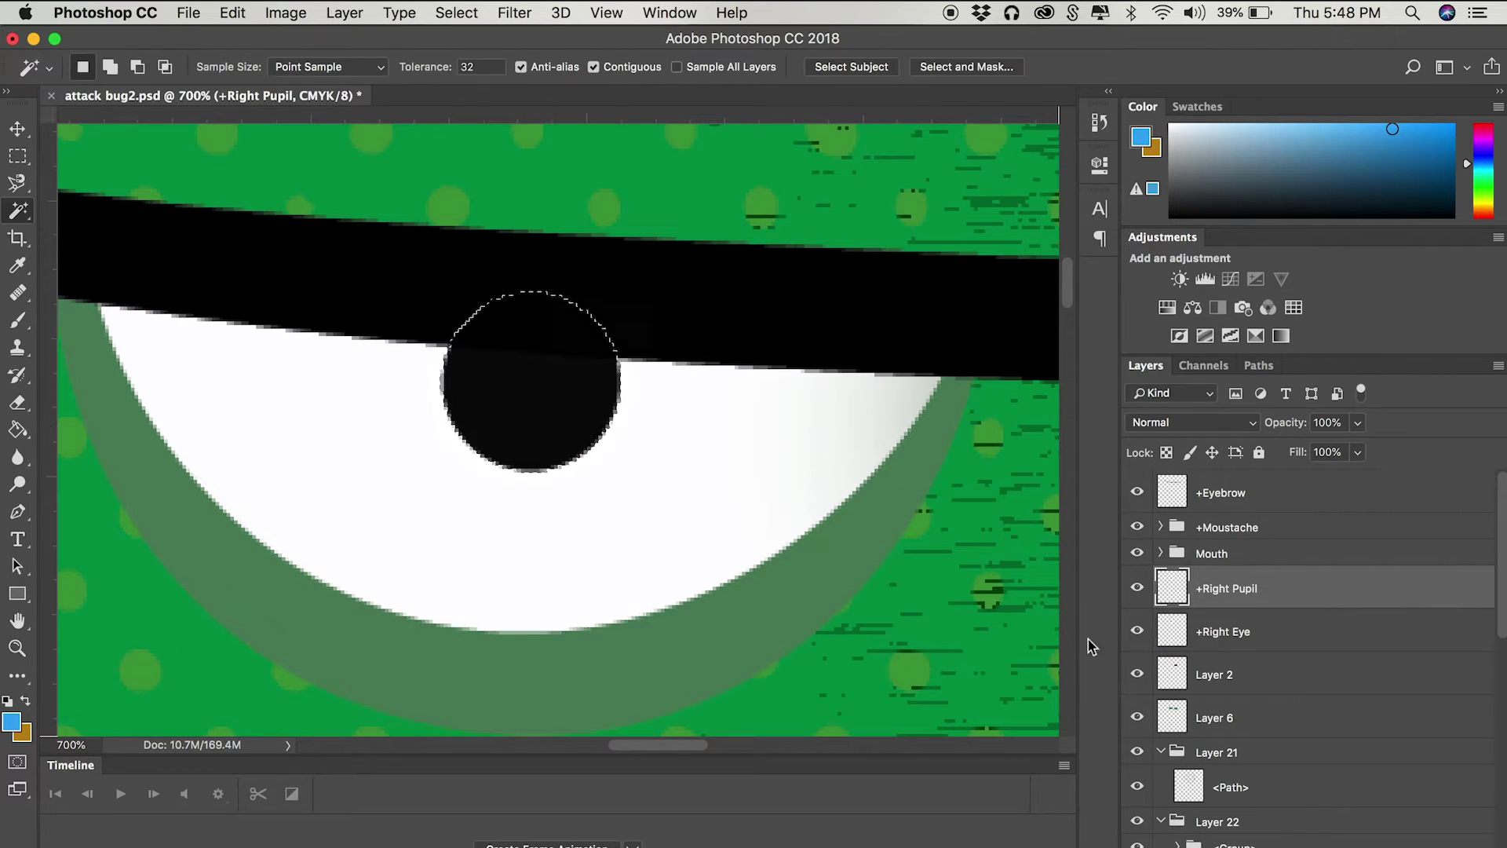
{"action": "left_click", "coordinate": [1205, 634]}
{"action": "left_click", "coordinate": [1137, 588]}
{"action": "key", "text": "b"}
{"action": "left_click", "coordinate": [235, 347], "text": "alt"}
{"action": "left_click_drag", "start_coordinate": [479, 330], "coordinate": [528, 370]}
{"action": "left_click", "coordinate": [108, 66]}
{"action": "left_click", "coordinate": [544, 391]}
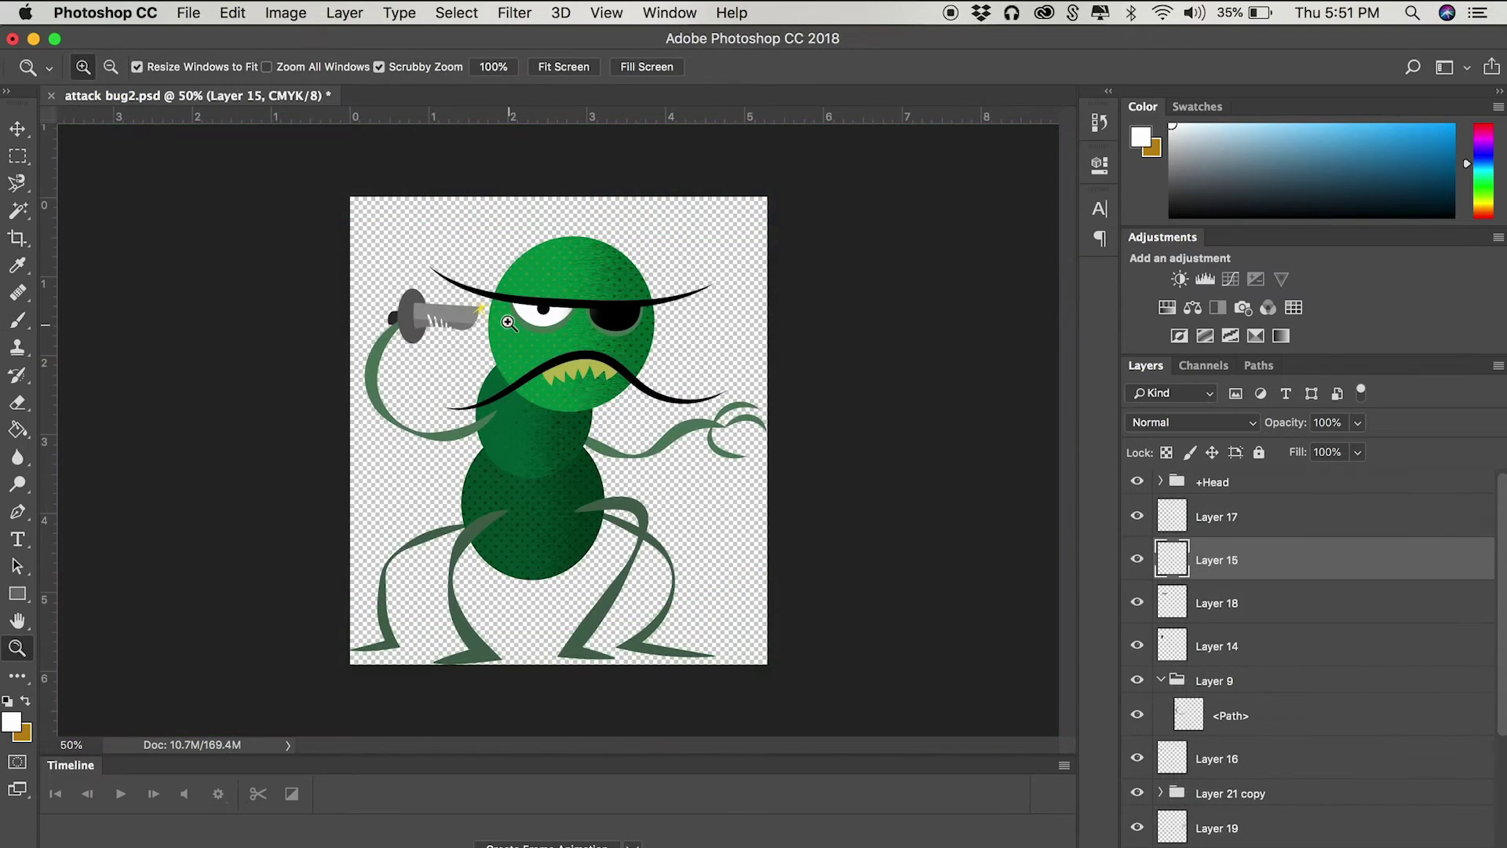
Rename Layer 15 to 'sparkle' and put it into a new group.
{"action": "left_click_drag", "start_coordinate": [571, 370], "coordinate": [643, 417]}
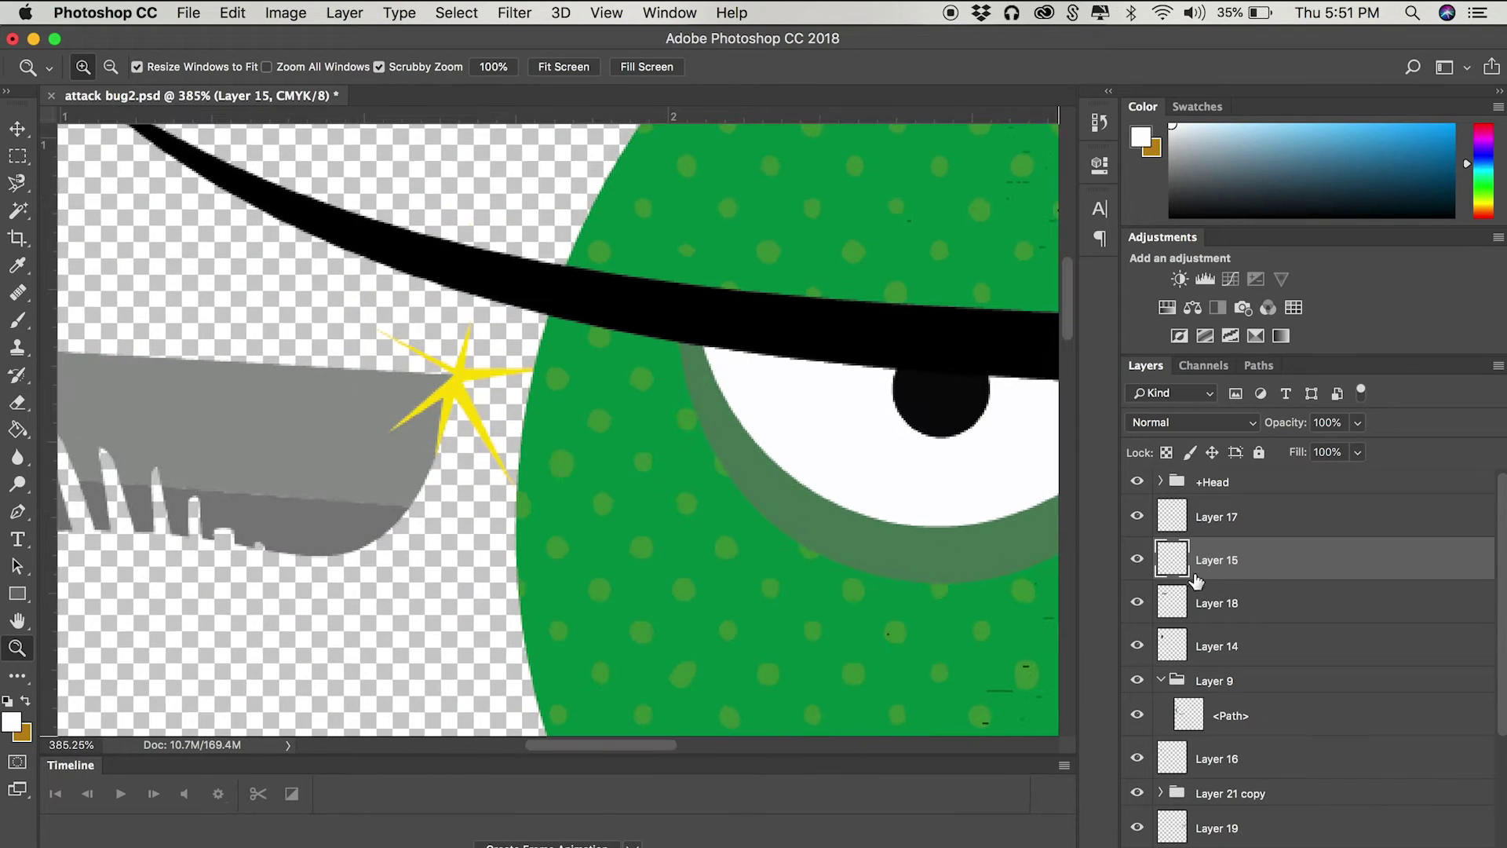
{"action": "double_click", "coordinate": [1242, 570]}
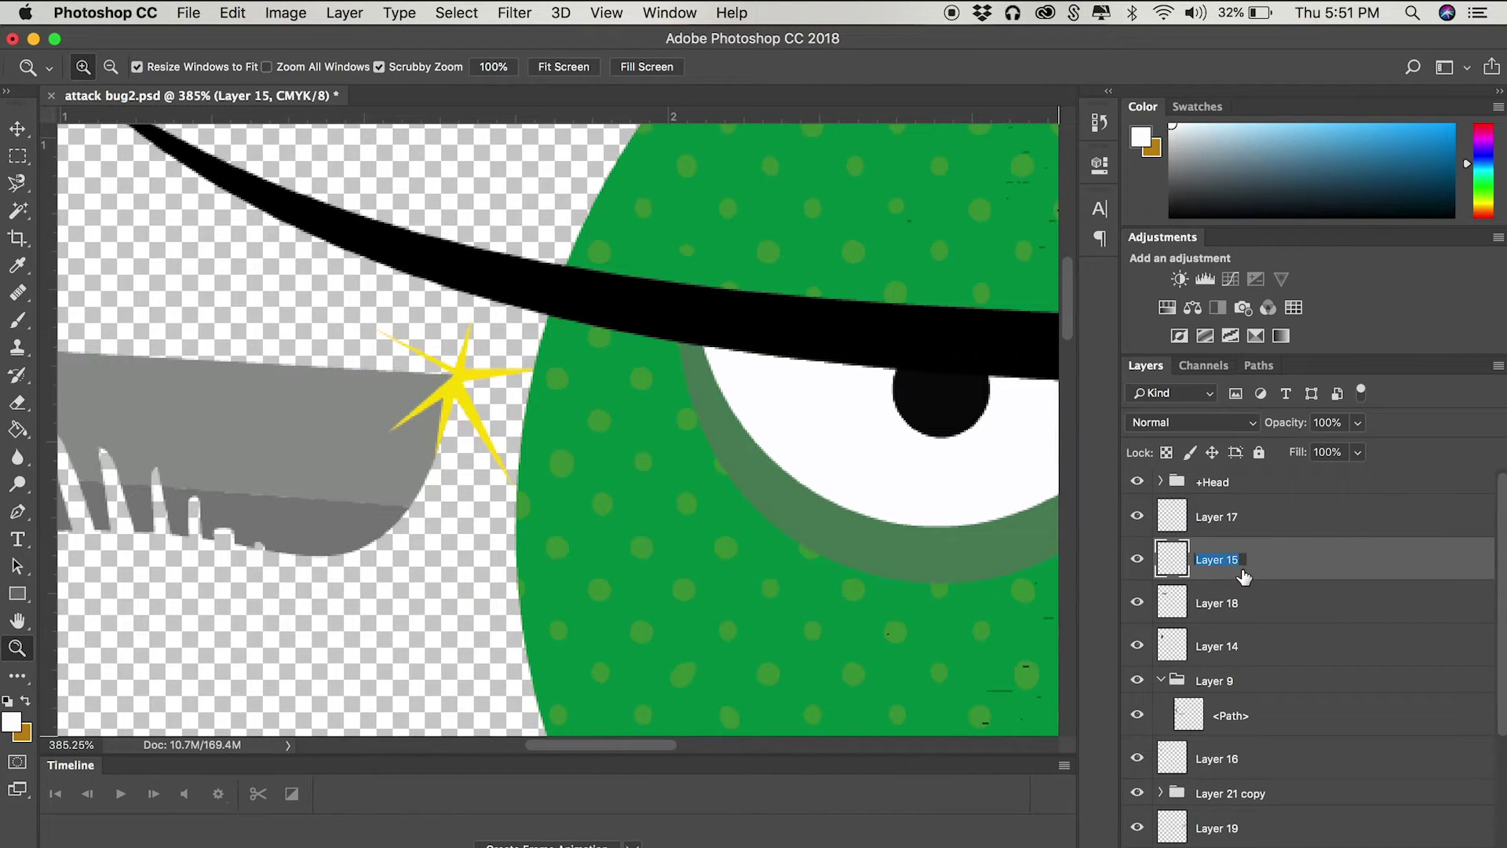
{"action": "type", "text": "sparkle"}
{"action": "key", "text": "Return"}
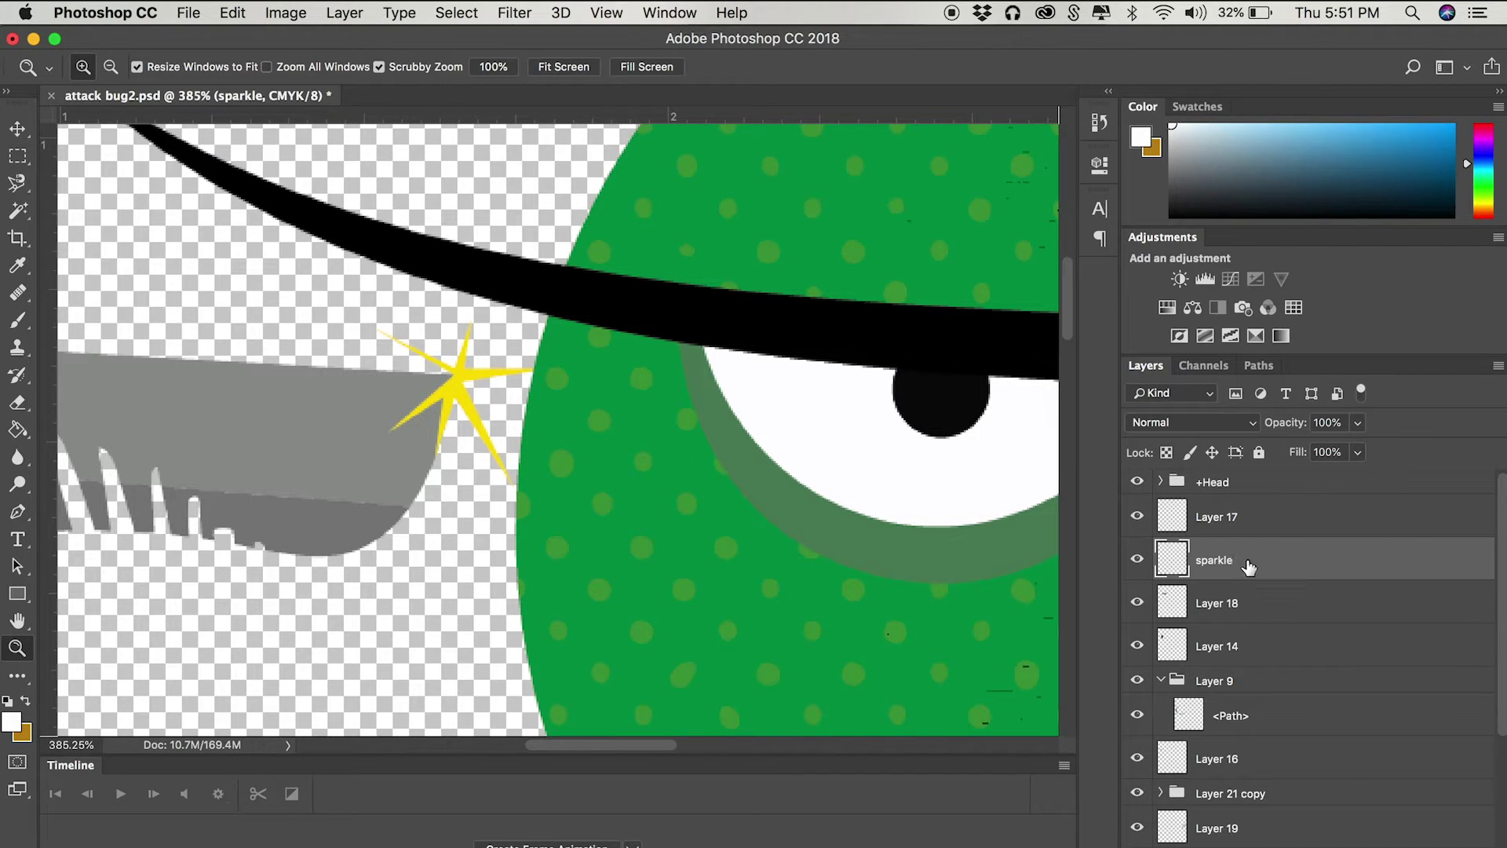
{"action": "key", "text": "super+g"}
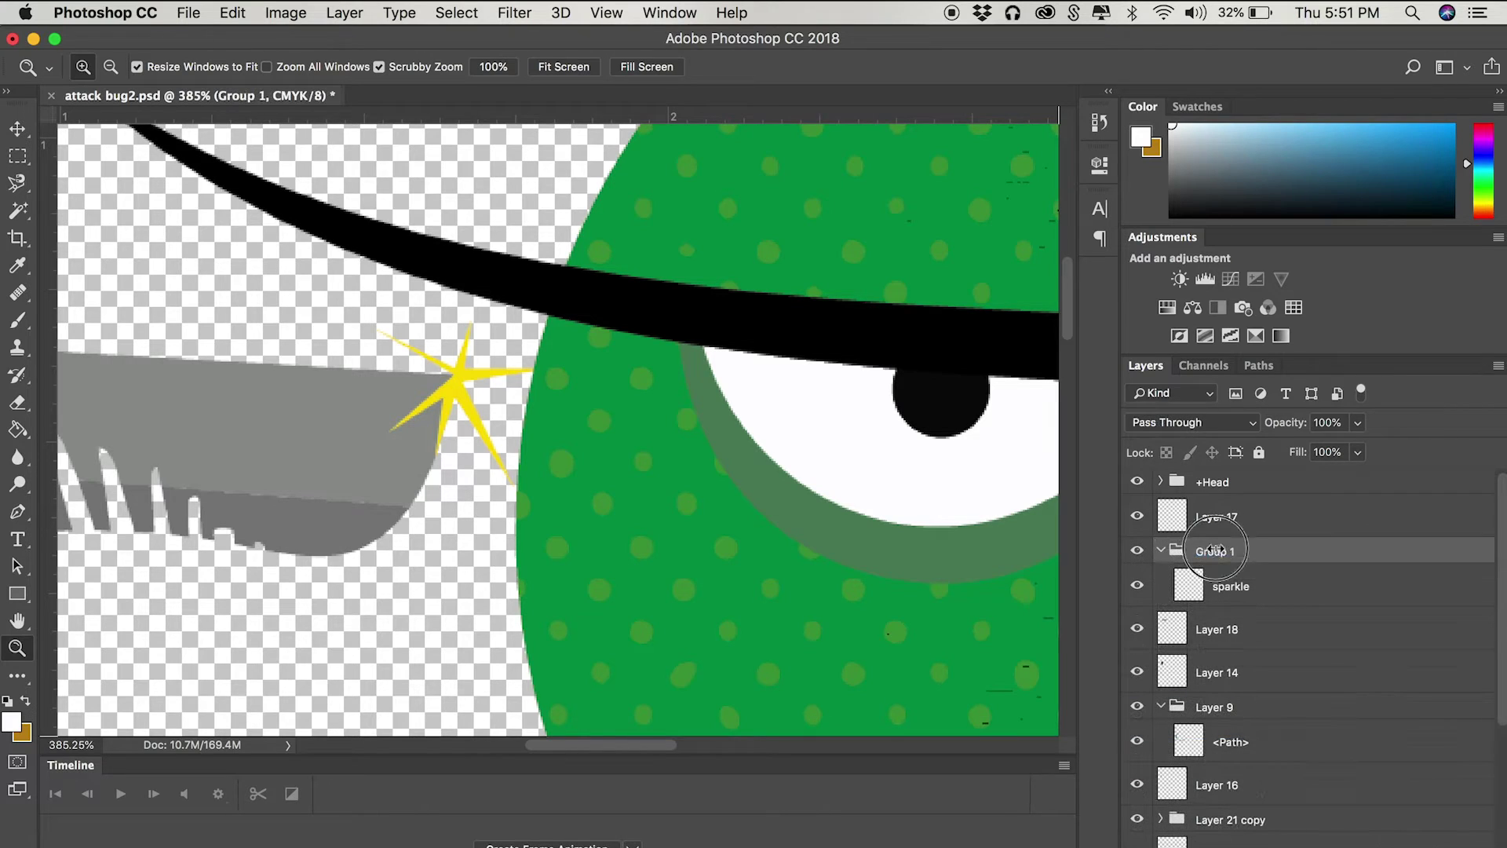
Rename the group Sparkle and rotate a sparkle copy about -60° at roughly 92% scale.
{"action": "double_click", "coordinate": [1215, 551]}
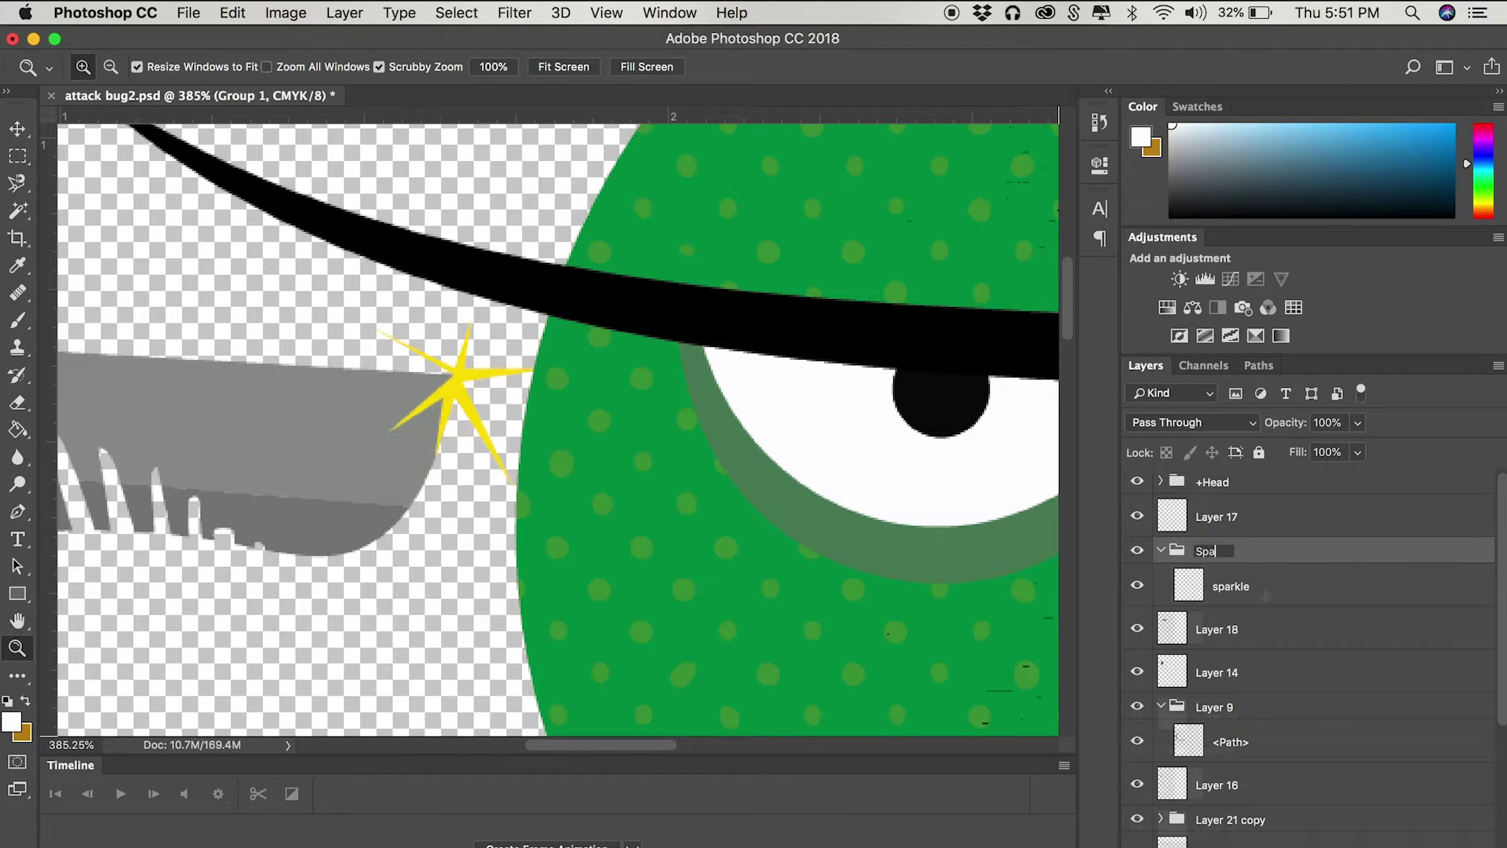
{"action": "key", "text": "ctrl+t"}
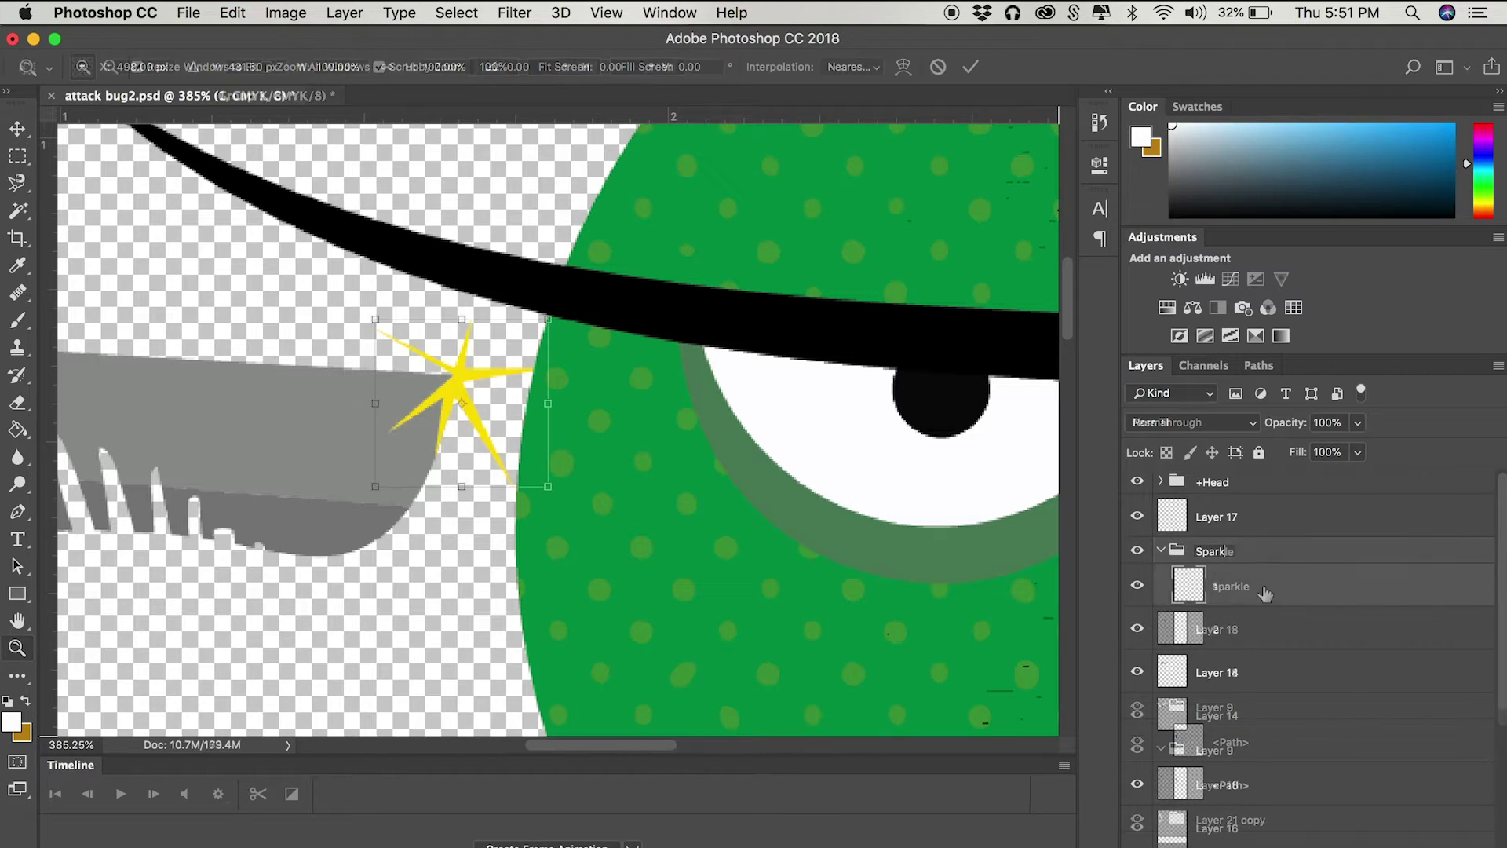
{"action": "left_click_drag", "start_coordinate": [555, 505], "coordinate": [572, 362]}
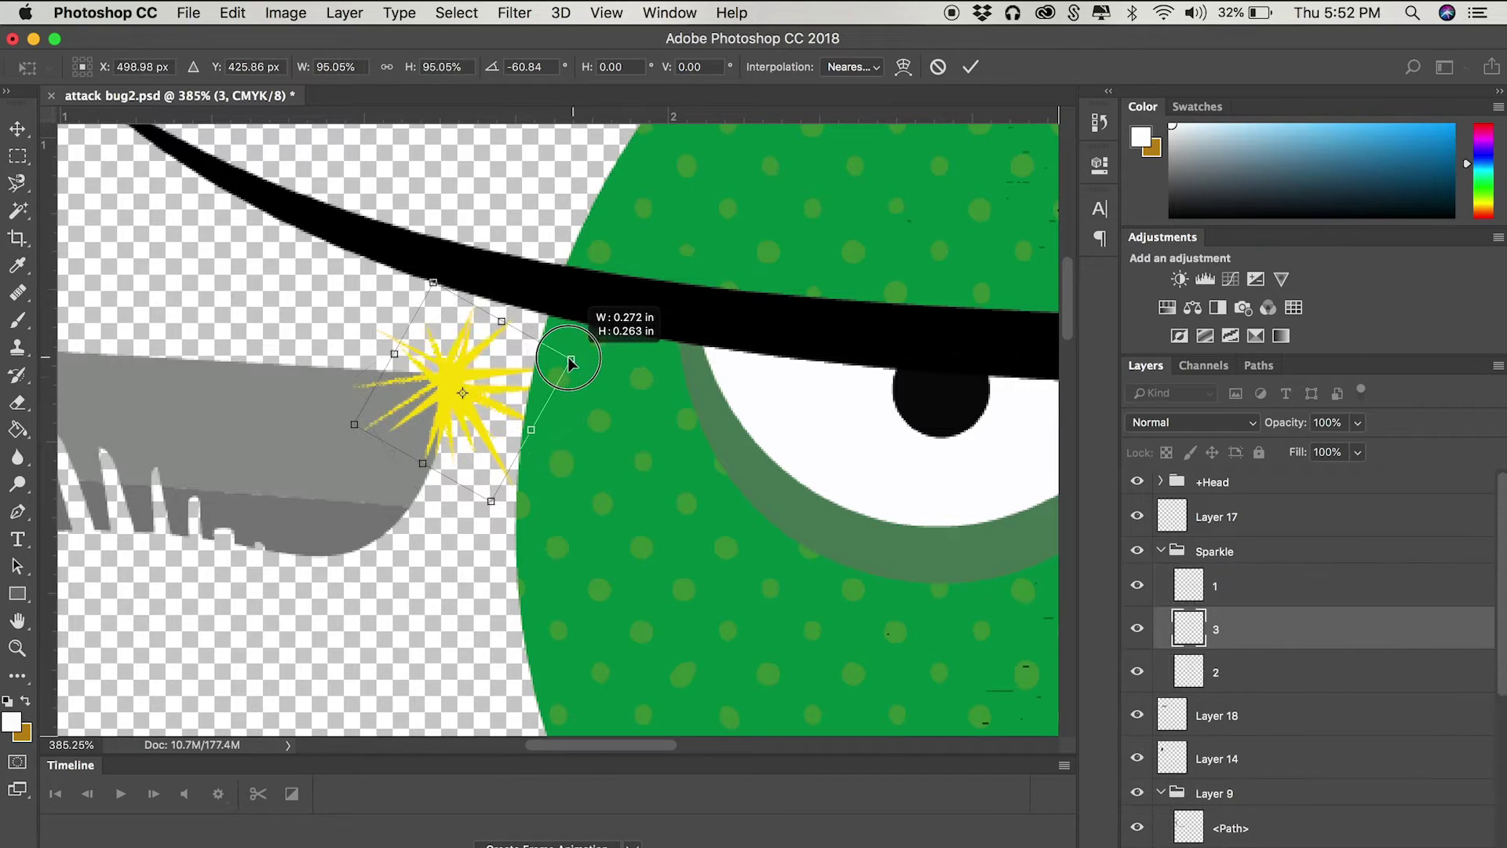
{"action": "left_click_drag", "start_coordinate": [452, 358], "coordinate": [464, 378]}
{"action": "key", "text": "Escape"}
Shrink the layer 1 sparkle to about 89% and nudge it slightly left and down.
{"action": "key", "text": "ctrl+t"}
{"action": "left_click_drag", "start_coordinate": [354, 462], "coordinate": [379, 448]}
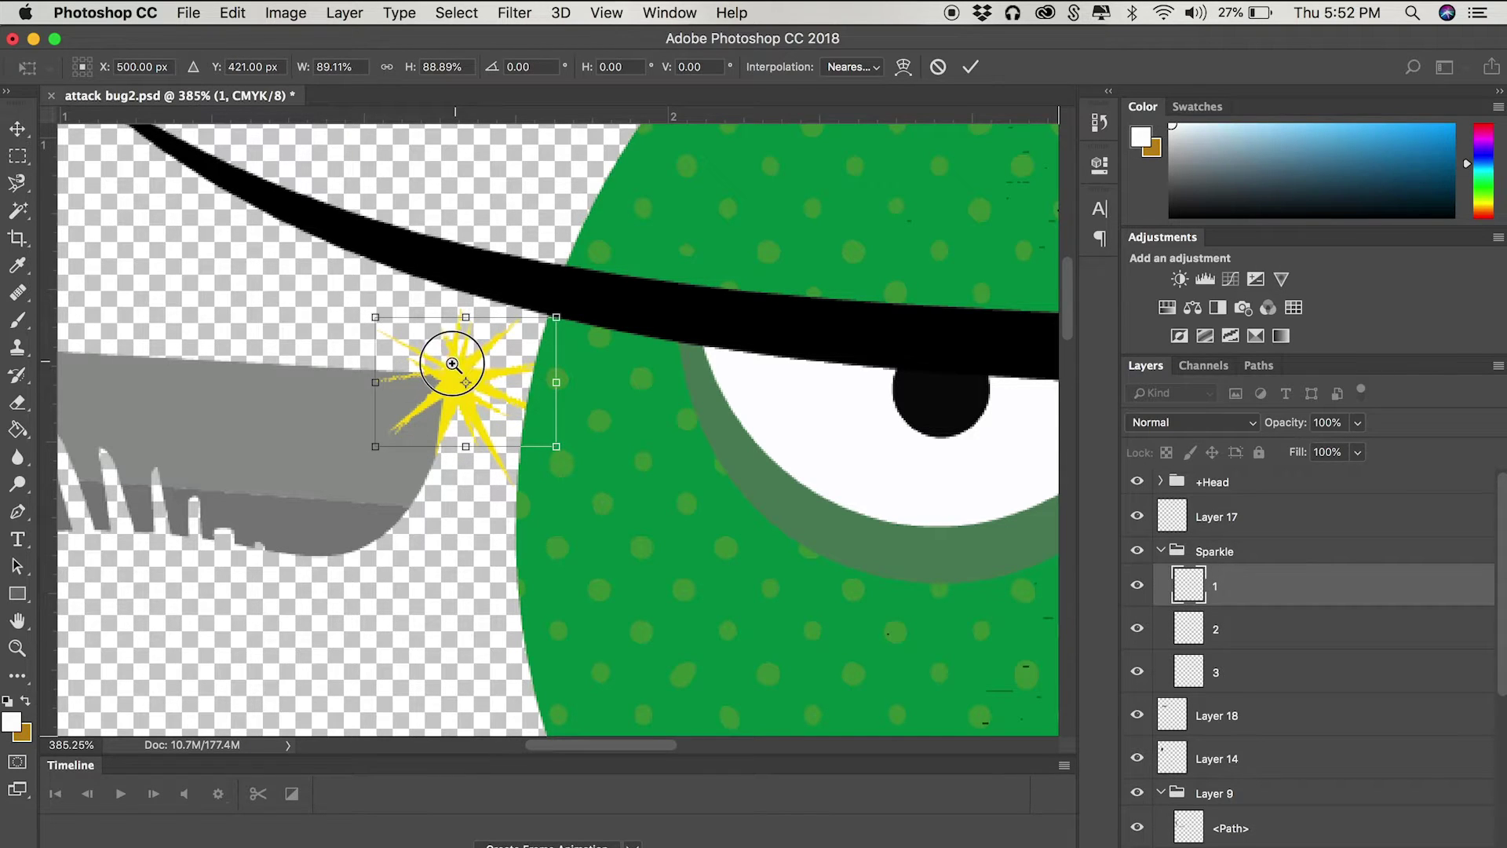
{"action": "left_click_drag", "start_coordinate": [469, 365], "coordinate": [461, 369]}
{"action": "key", "text": "Return"}
{"action": "key", "text": "z"}
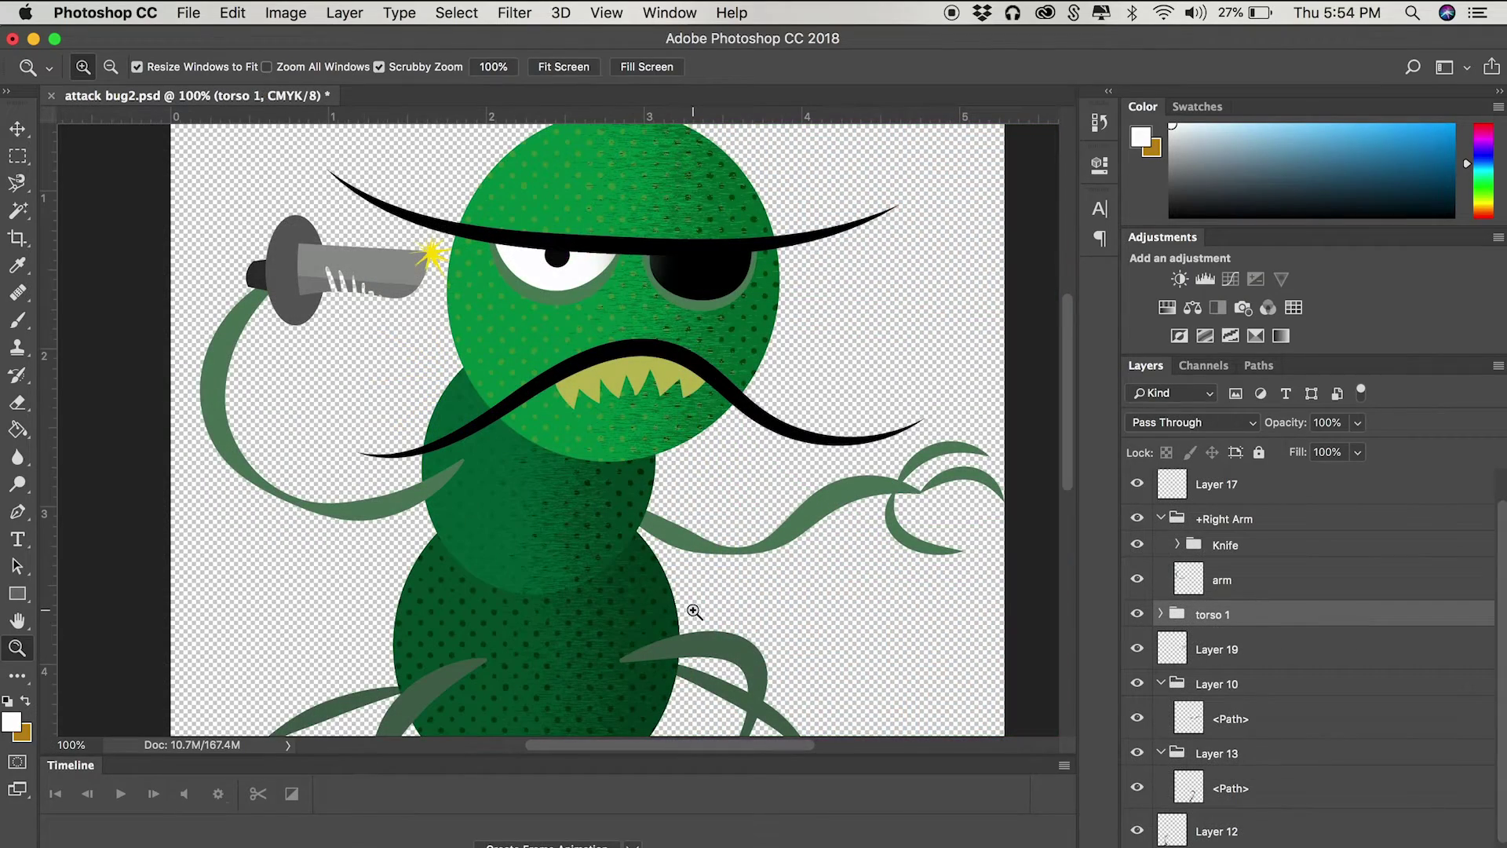
{"action": "scroll", "coordinate": [694, 611], "scroll_direction": "down", "scroll_amount": 4}
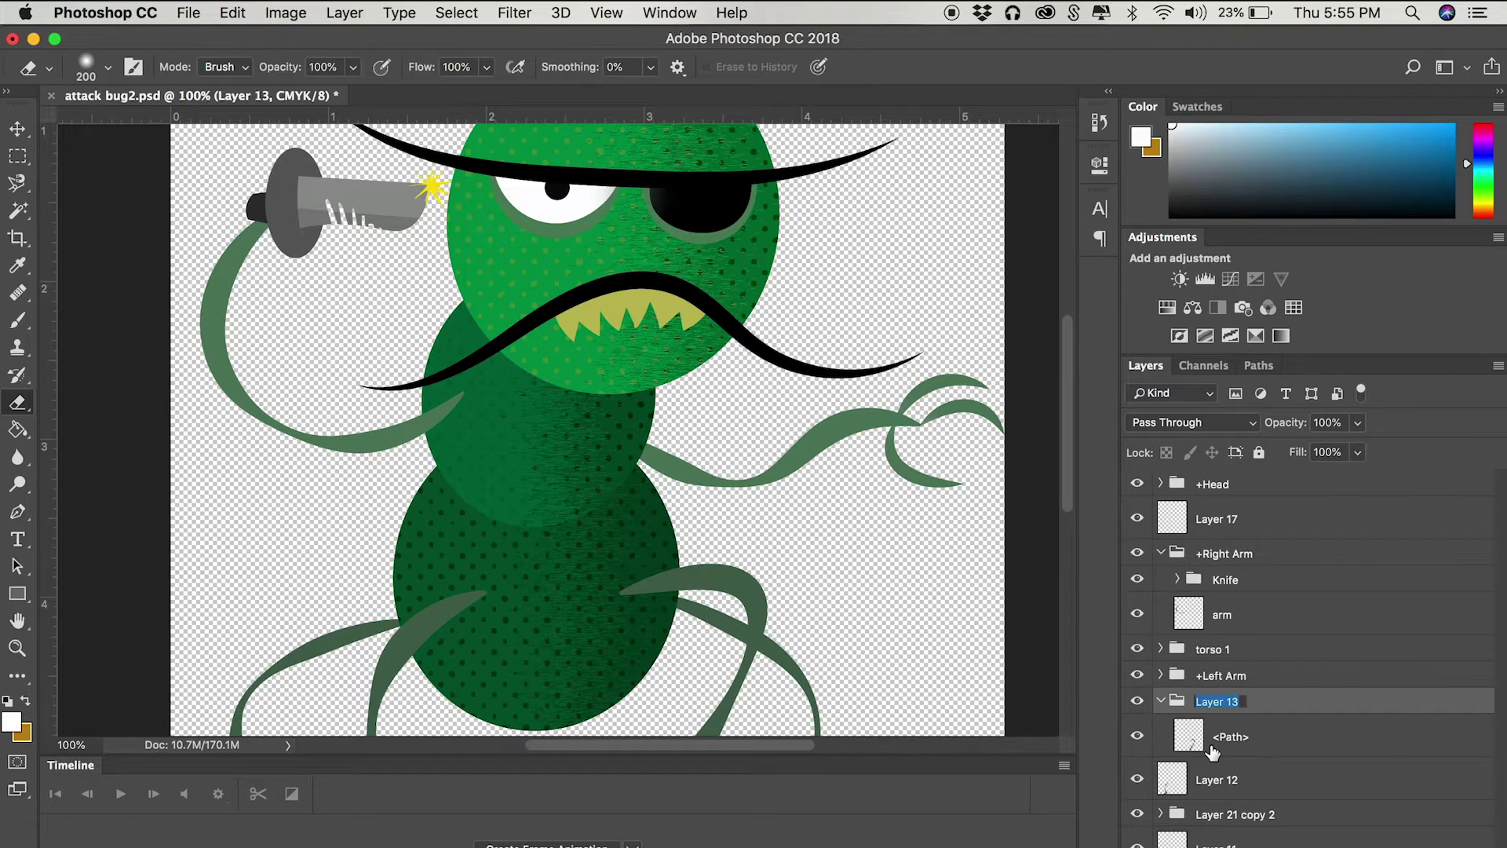
Name the group +Front Left Leg and toggle Layer 12's visibility to identify its leg.
{"action": "type", "text": "+Front Left Leg"}
{"action": "key", "text": "Return"}
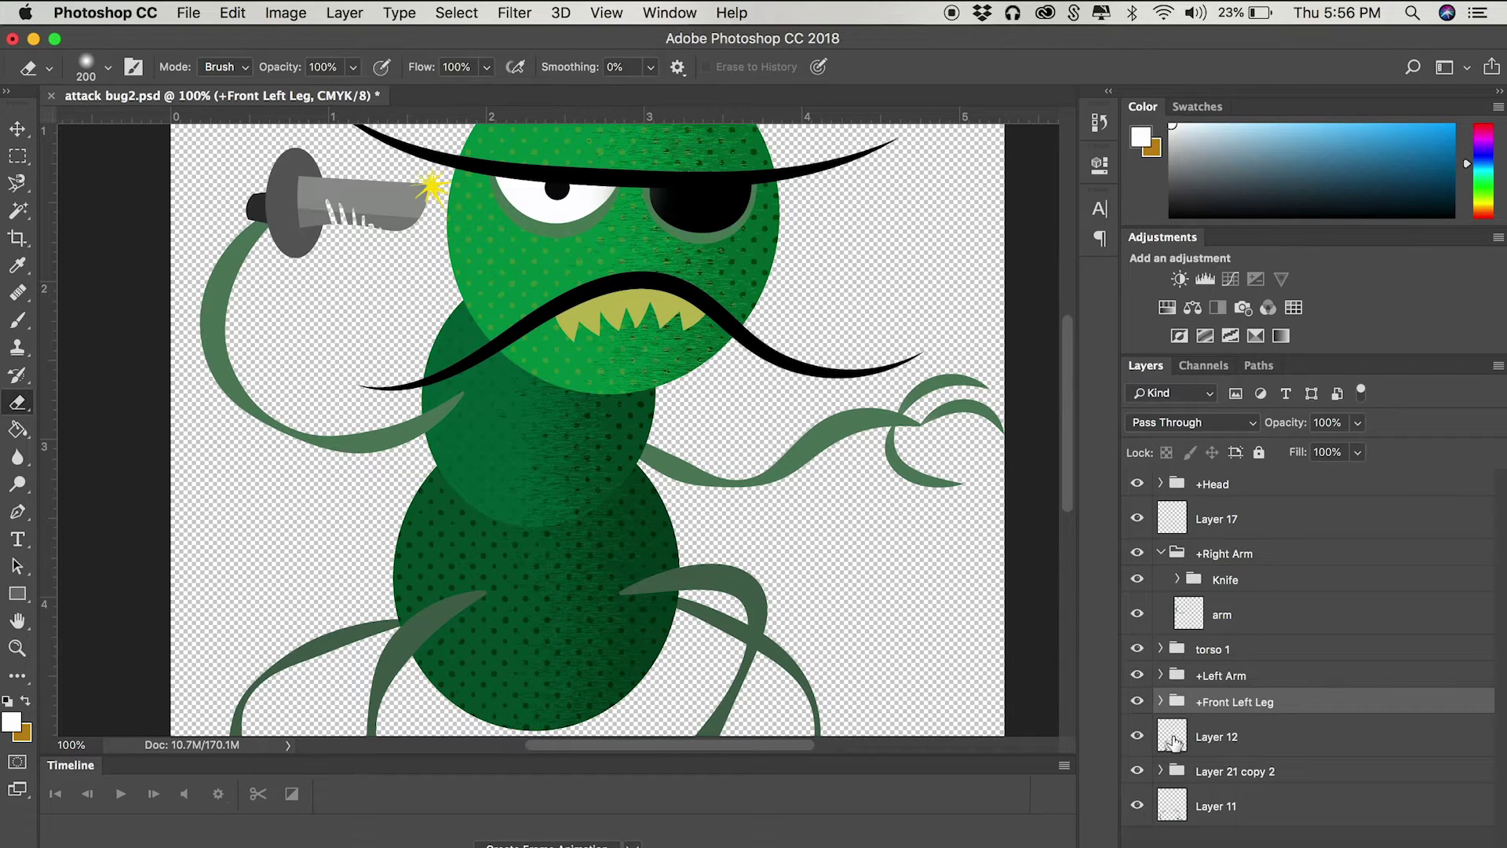
{"action": "left_click", "coordinate": [1136, 738]}
{"action": "left_click", "coordinate": [1137, 737]}
{"action": "left_click", "coordinate": [1136, 738]}
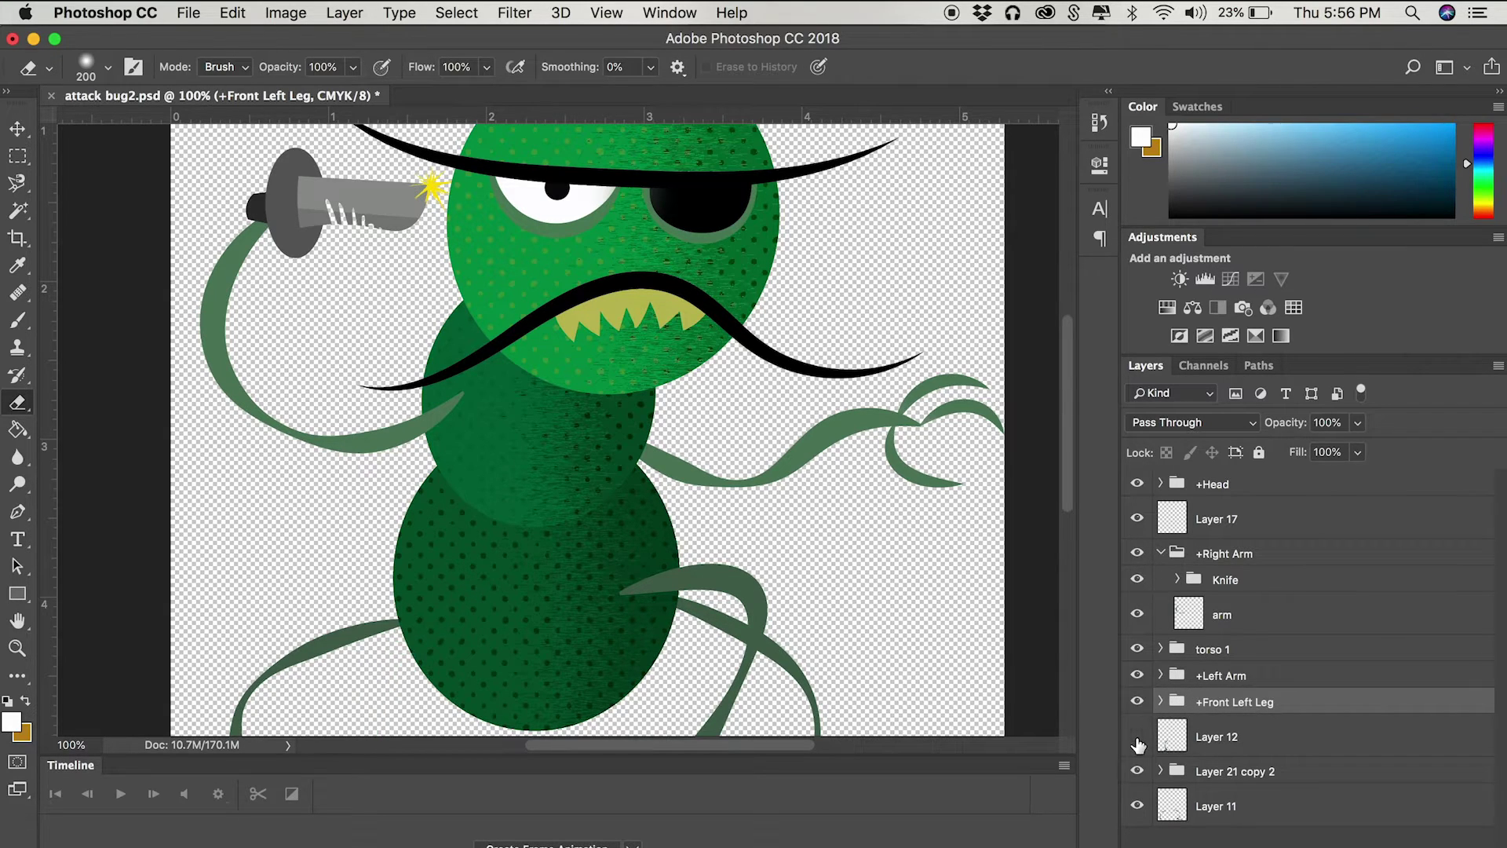
{"action": "left_click", "coordinate": [1137, 738]}
{"action": "left_click", "coordinate": [1161, 702]}
{"action": "left_click", "coordinate": [1160, 702]}
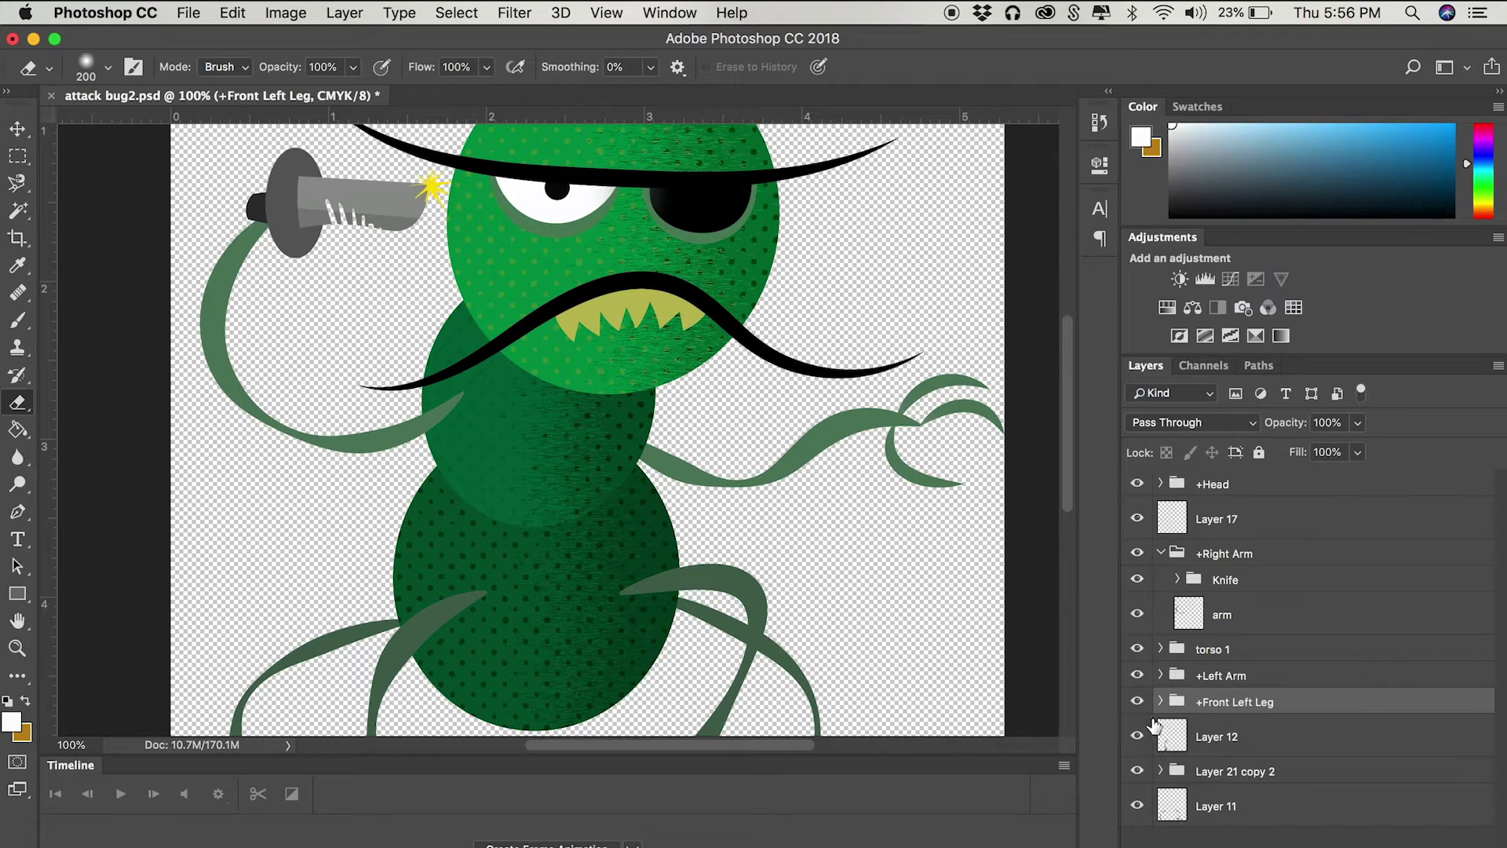
Start renaming Layer 12 with a '+' prefix.
{"action": "double_click", "coordinate": [1215, 738]}
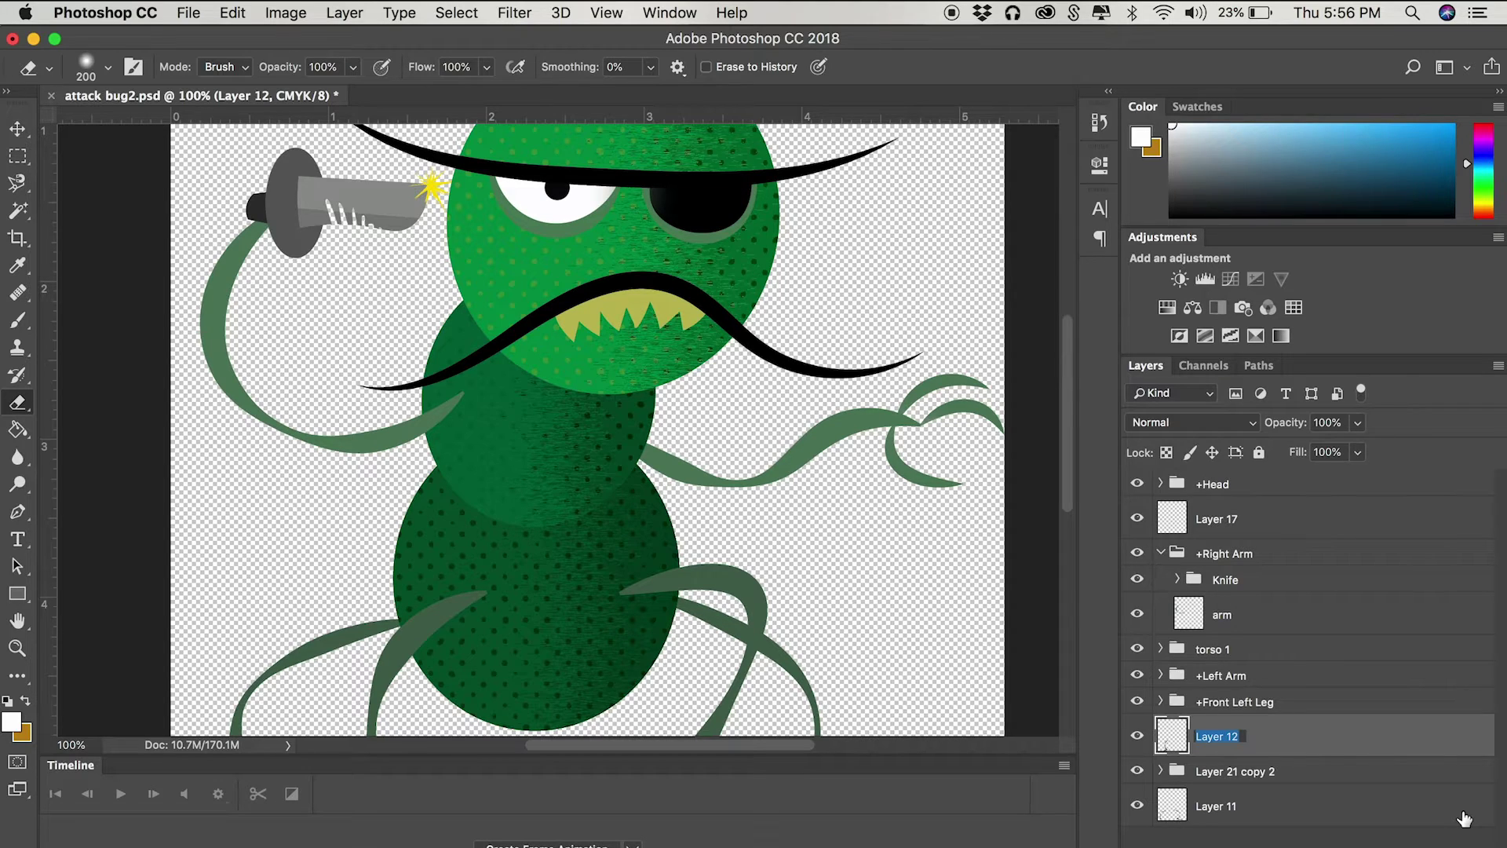
{"action": "key", "text": "Left"}
{"action": "left_click_drag", "start_coordinate": [1244, 736], "coordinate": [1152, 738]}
{"action": "type", "text": "+"}
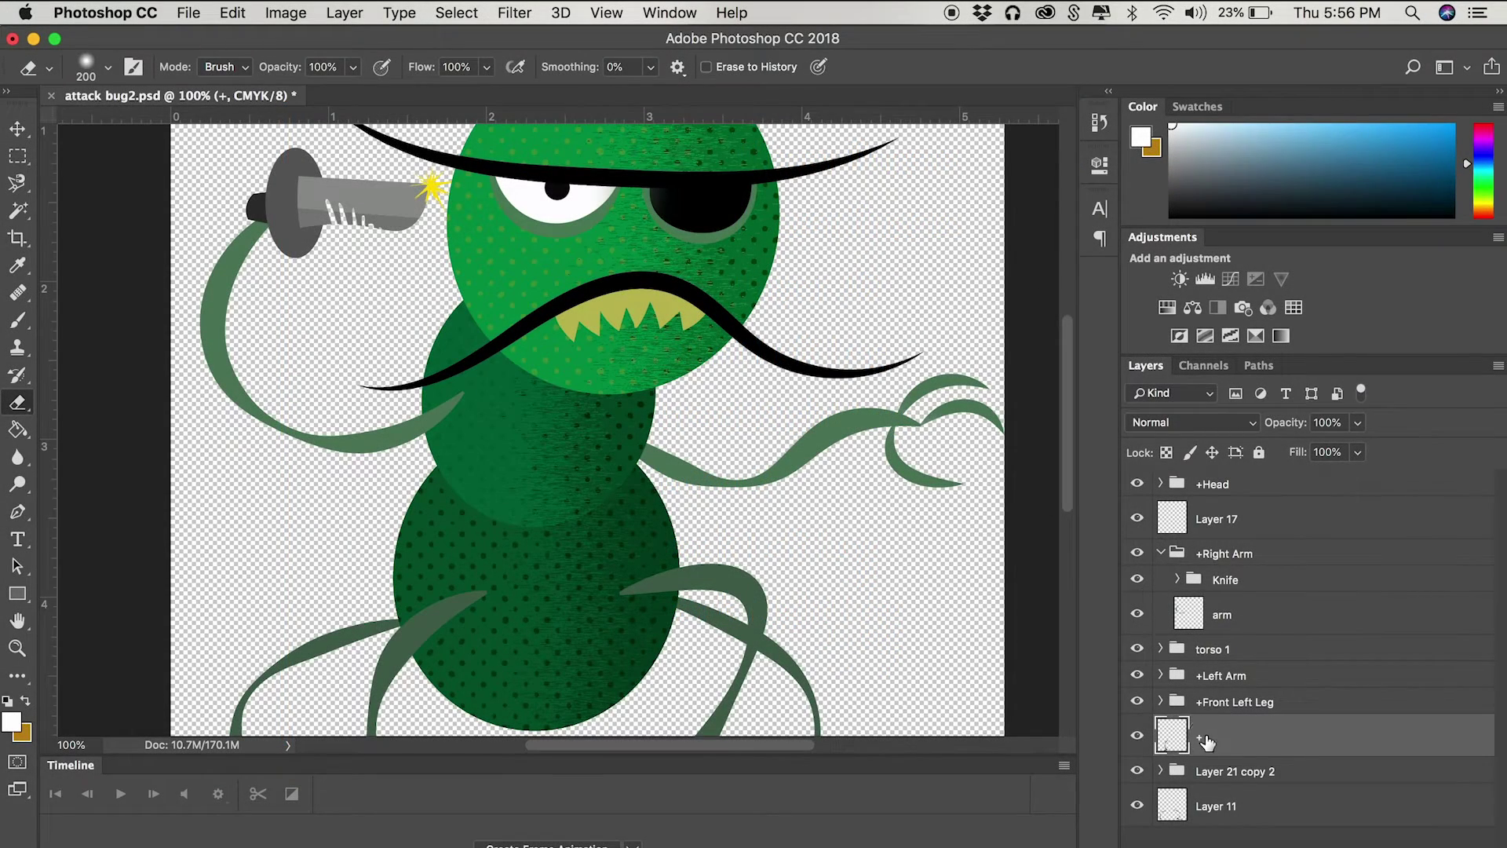
{"action": "double_click", "coordinate": [1207, 739]}
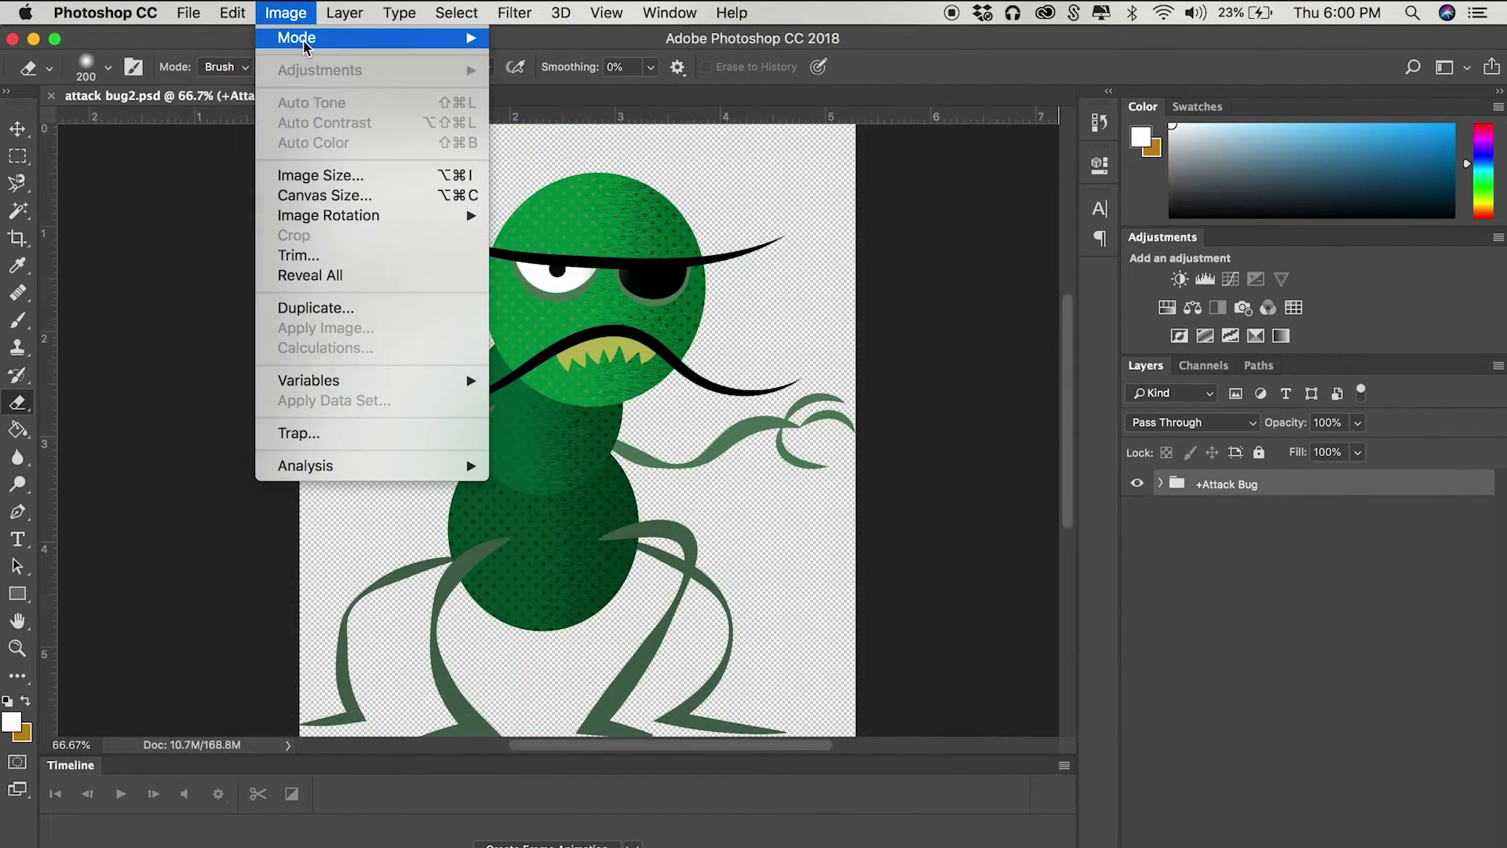
Convert the attack bug document to RGB Color without merging layers, and save it.
{"action": "mouse_move", "coordinate": [306, 45]}
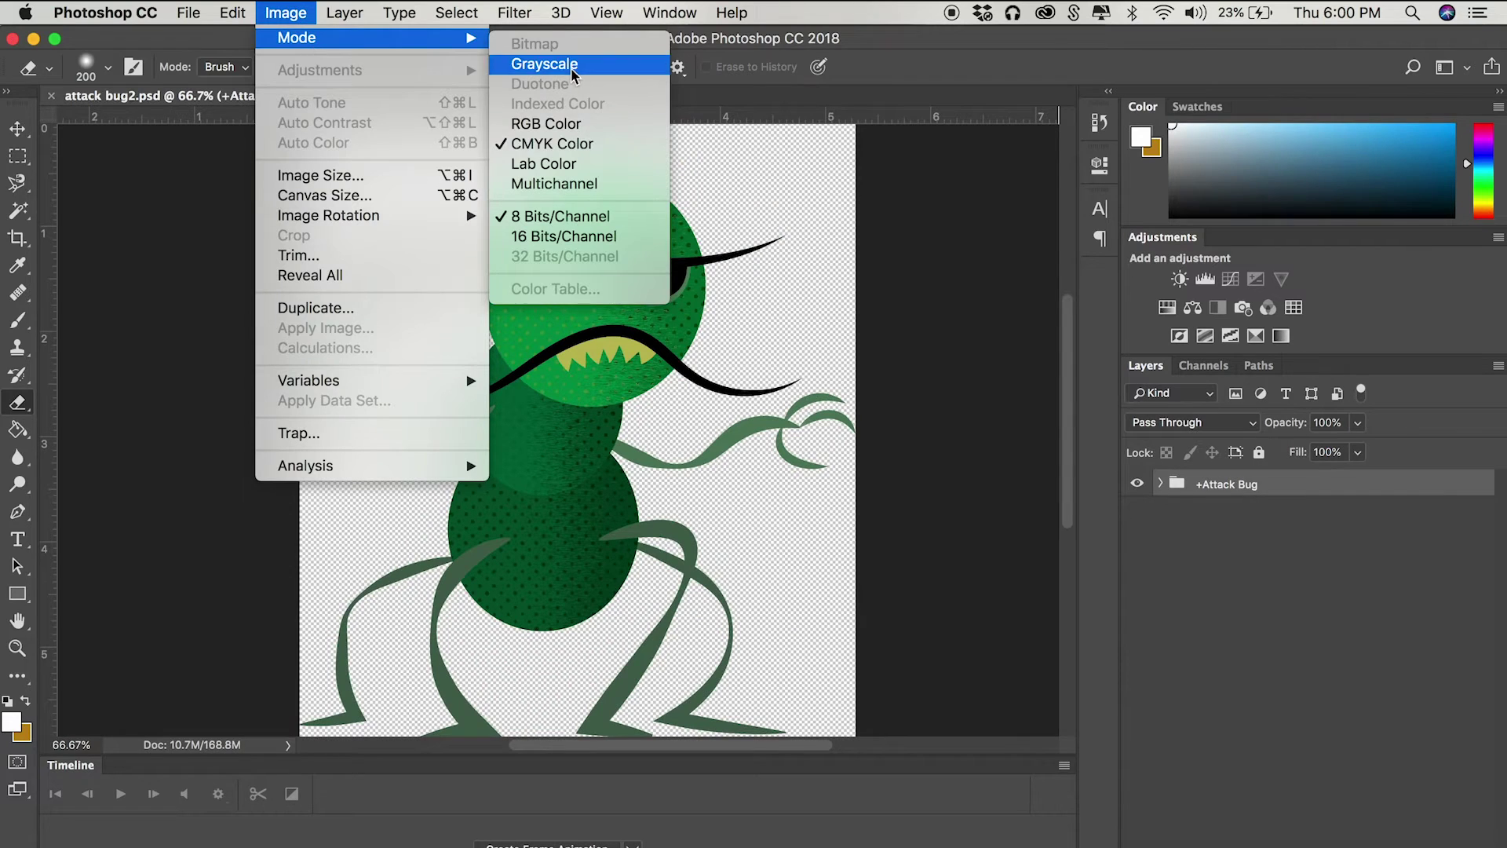
{"action": "left_click", "coordinate": [554, 135]}
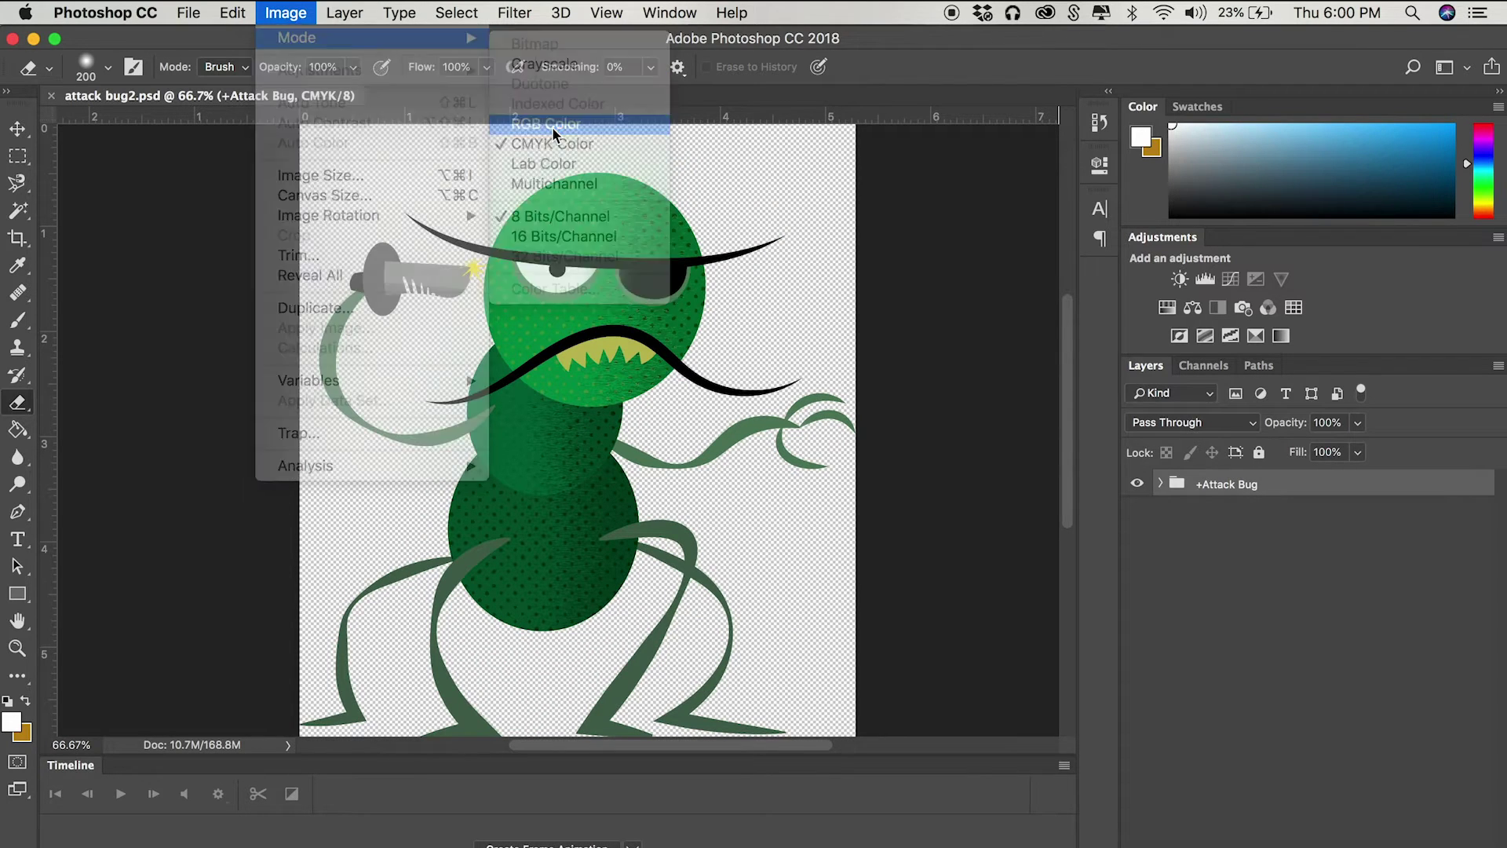
{"action": "left_click", "coordinate": [700, 325]}
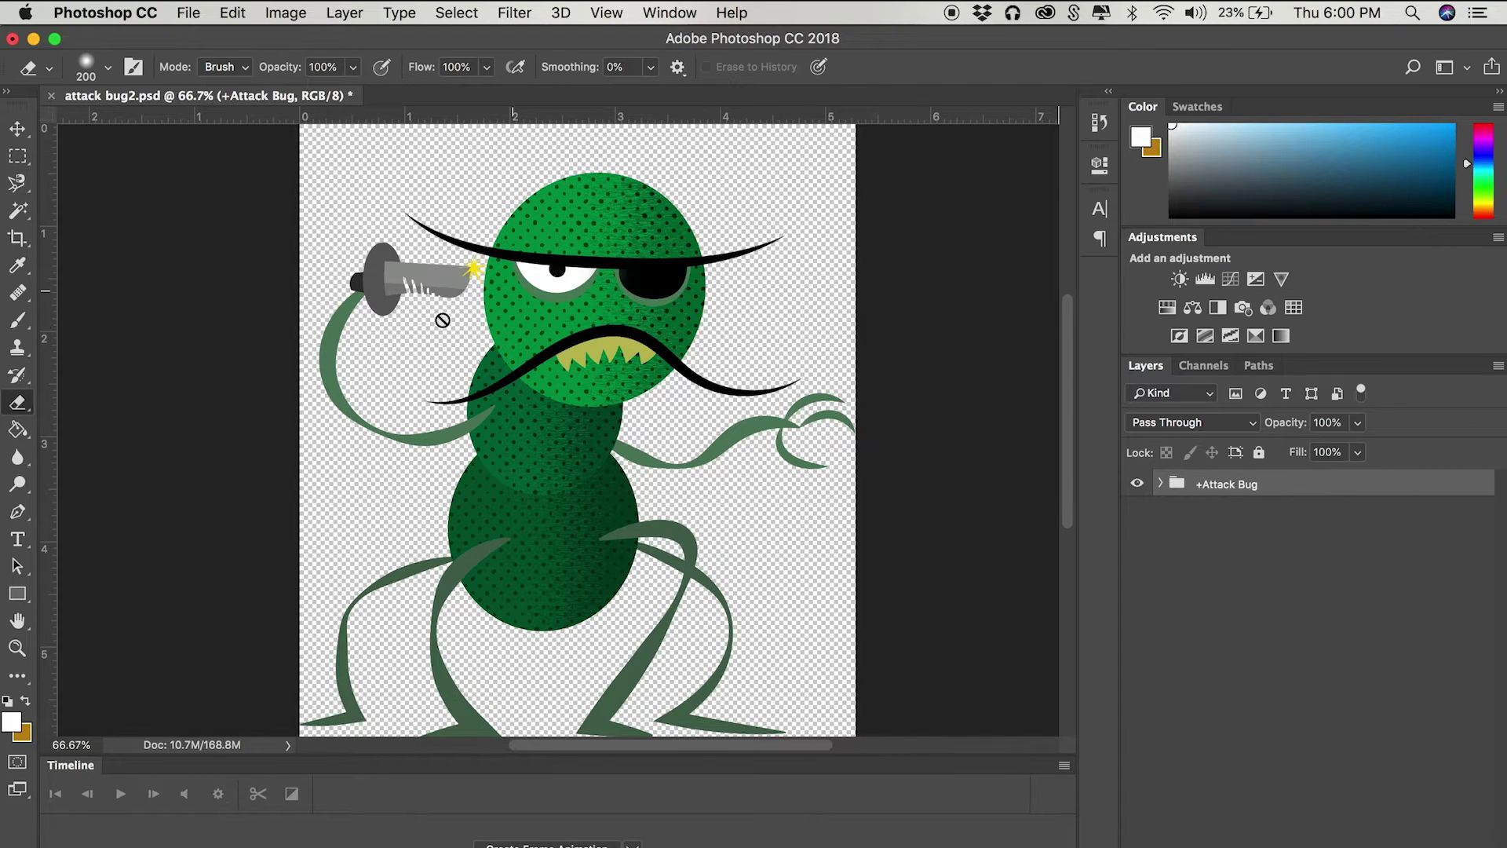
{"action": "left_click", "coordinate": [197, 13]}
{"action": "left_click", "coordinate": [208, 205]}
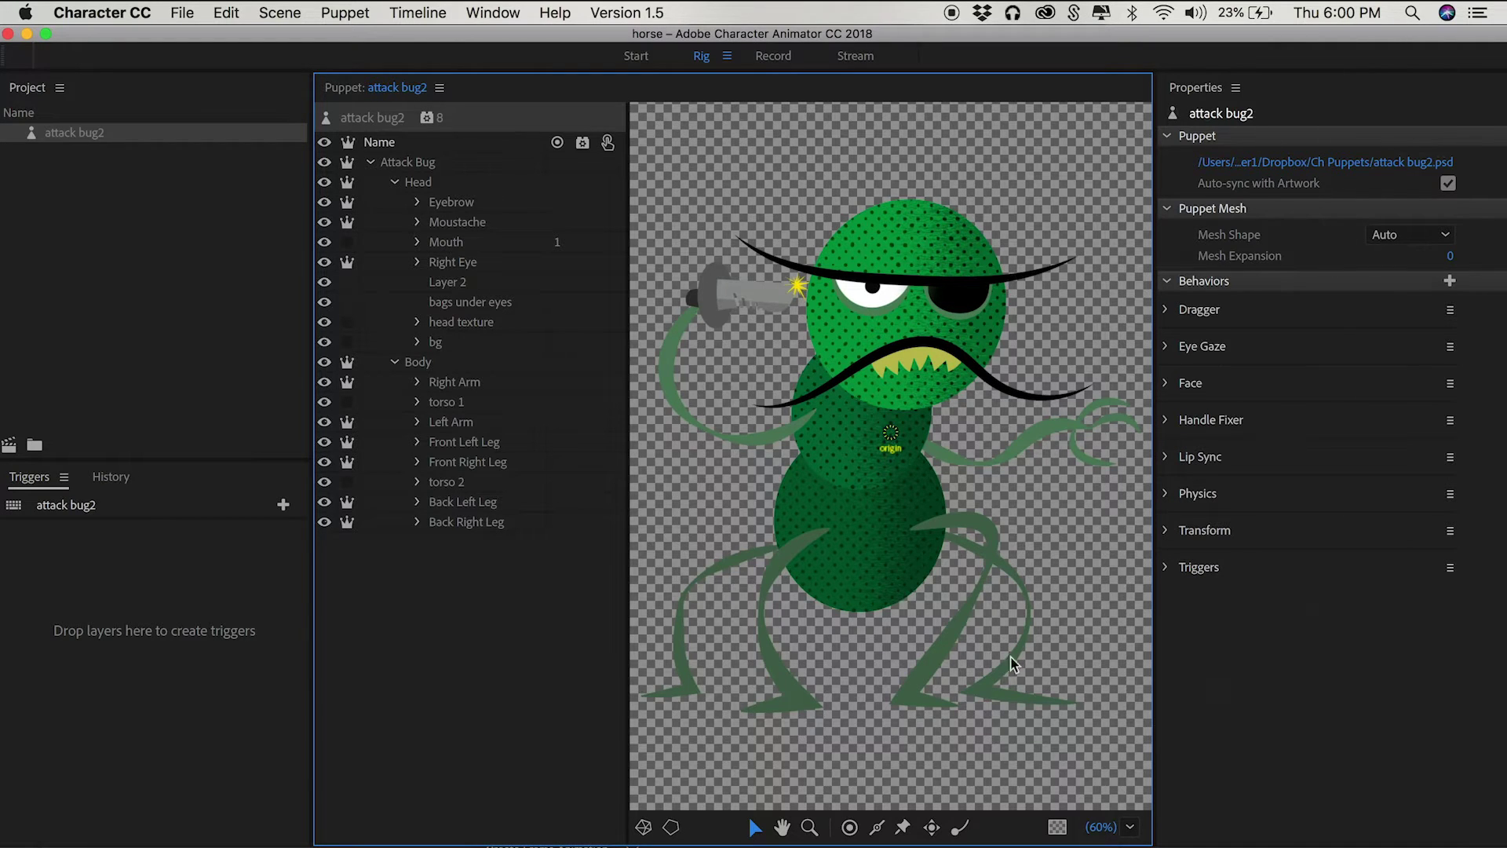
Move the Front Left Leg's attach handle up to the body and set its Attach Style to Hinge.
{"action": "left_click_drag", "start_coordinate": [890, 432], "coordinate": [877, 433]}
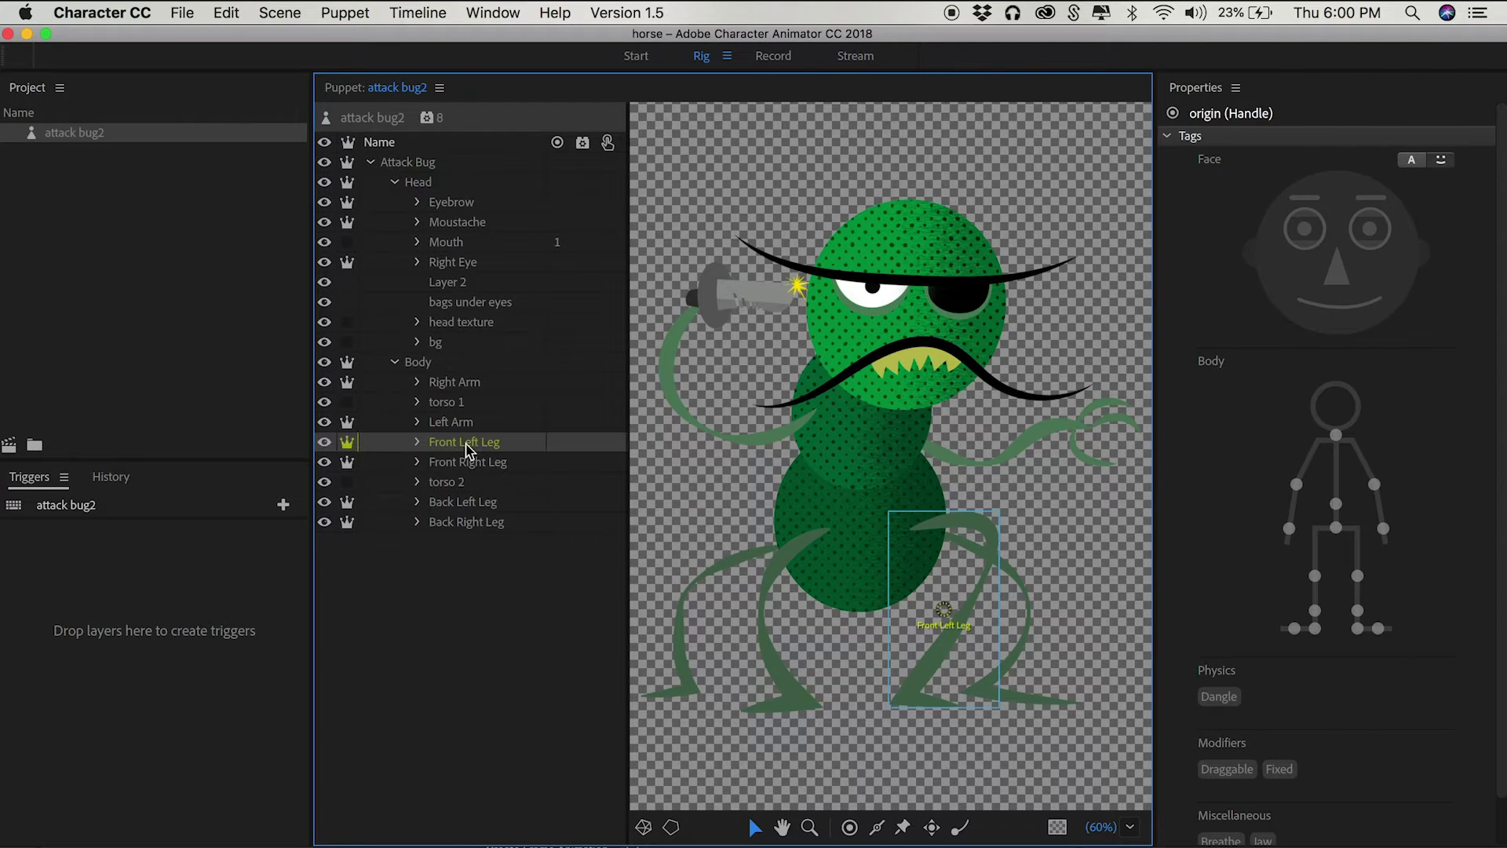
{"action": "left_click", "coordinate": [467, 444]}
{"action": "left_click_drag", "start_coordinate": [946, 609], "coordinate": [912, 530]}
{"action": "scroll", "coordinate": [1255, 504], "scroll_direction": "down", "scroll_amount": 2}
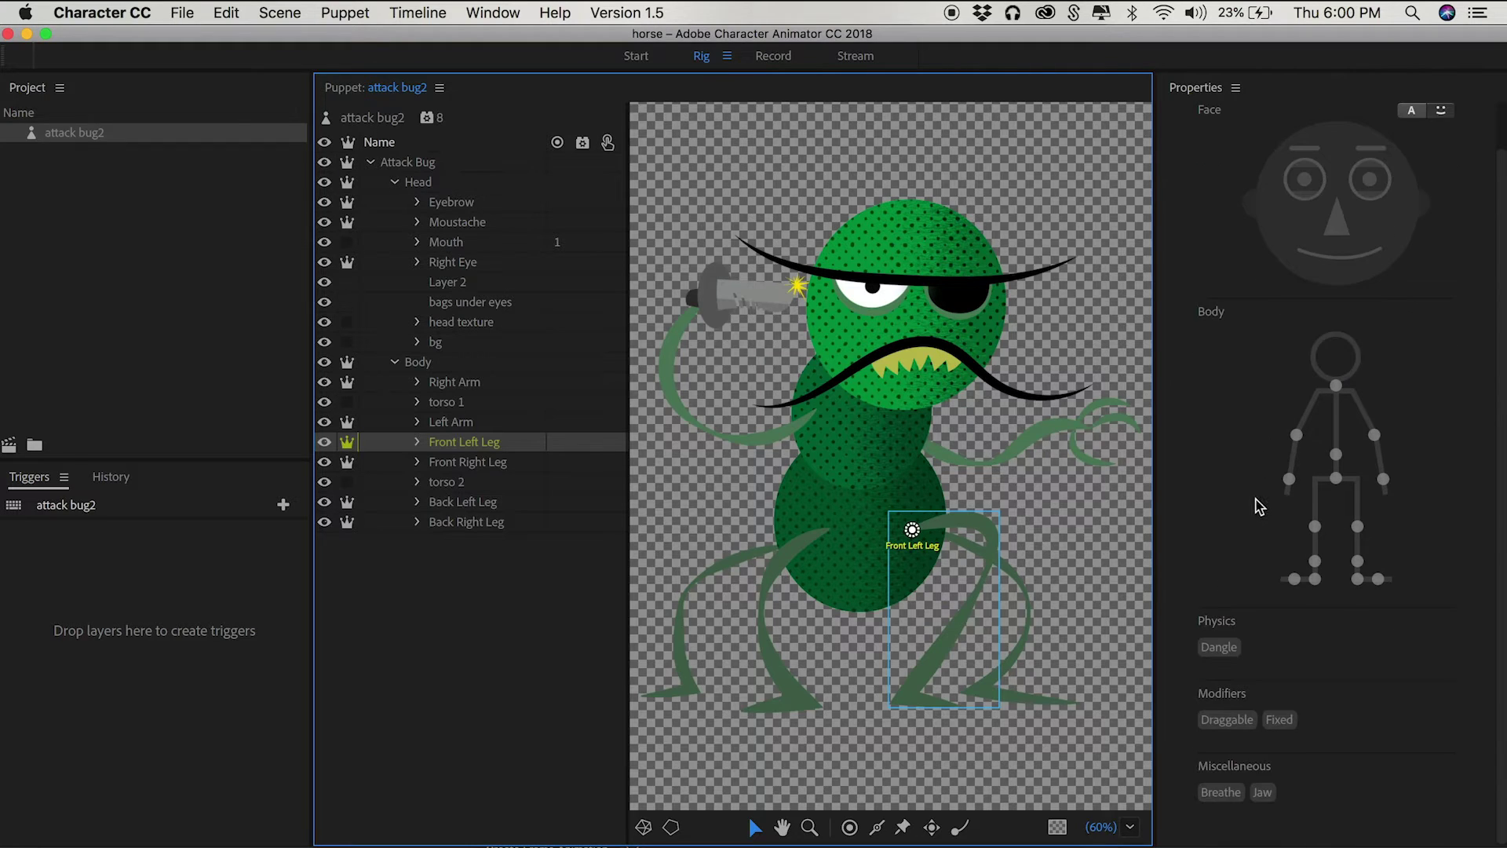
{"action": "left_click", "coordinate": [442, 445]}
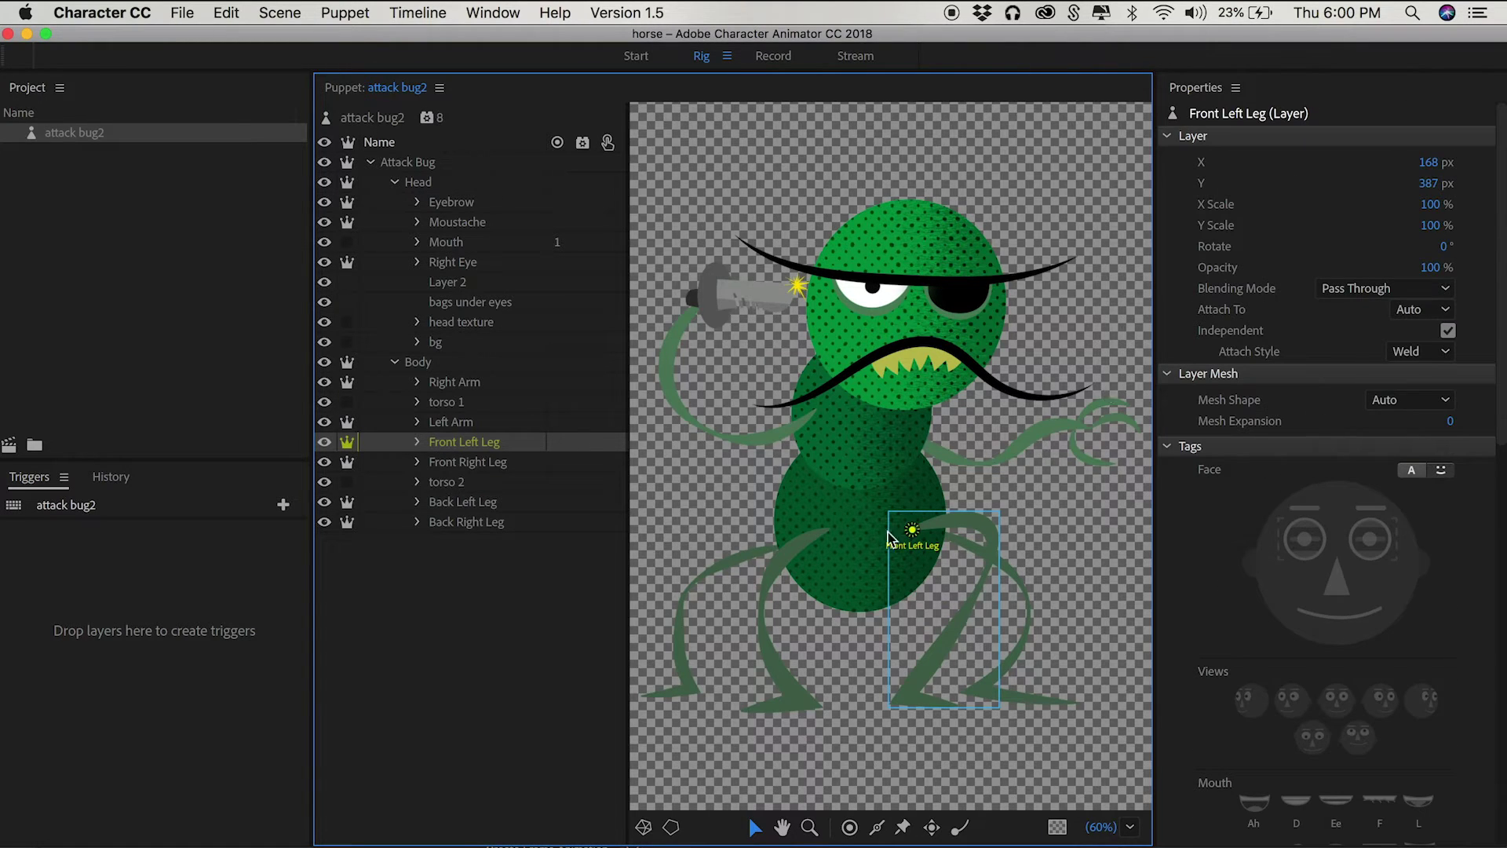
{"action": "left_click", "coordinate": [1484, 484]}
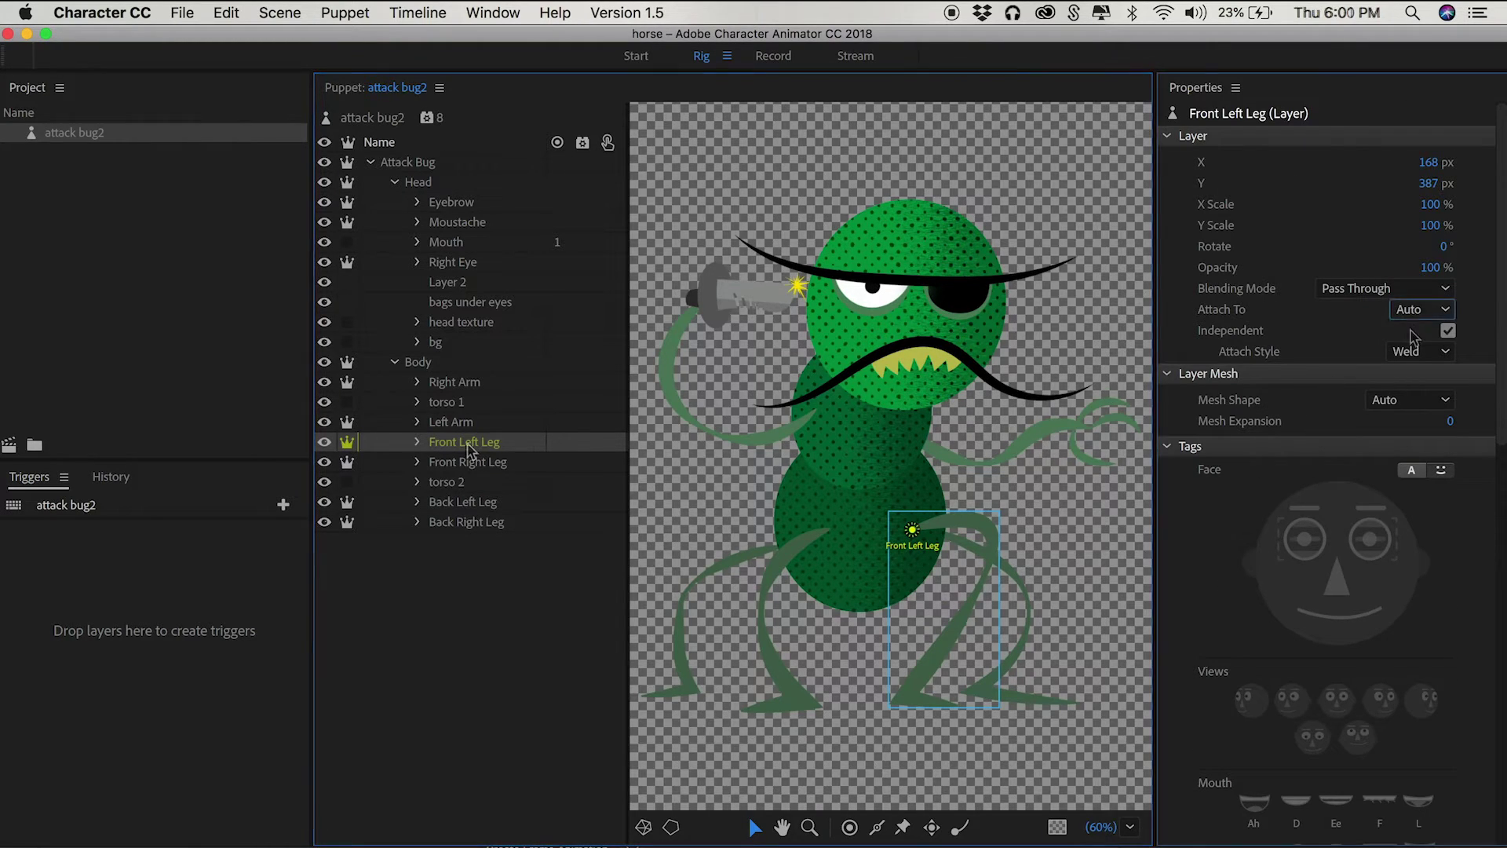
{"action": "left_click", "coordinate": [1423, 355]}
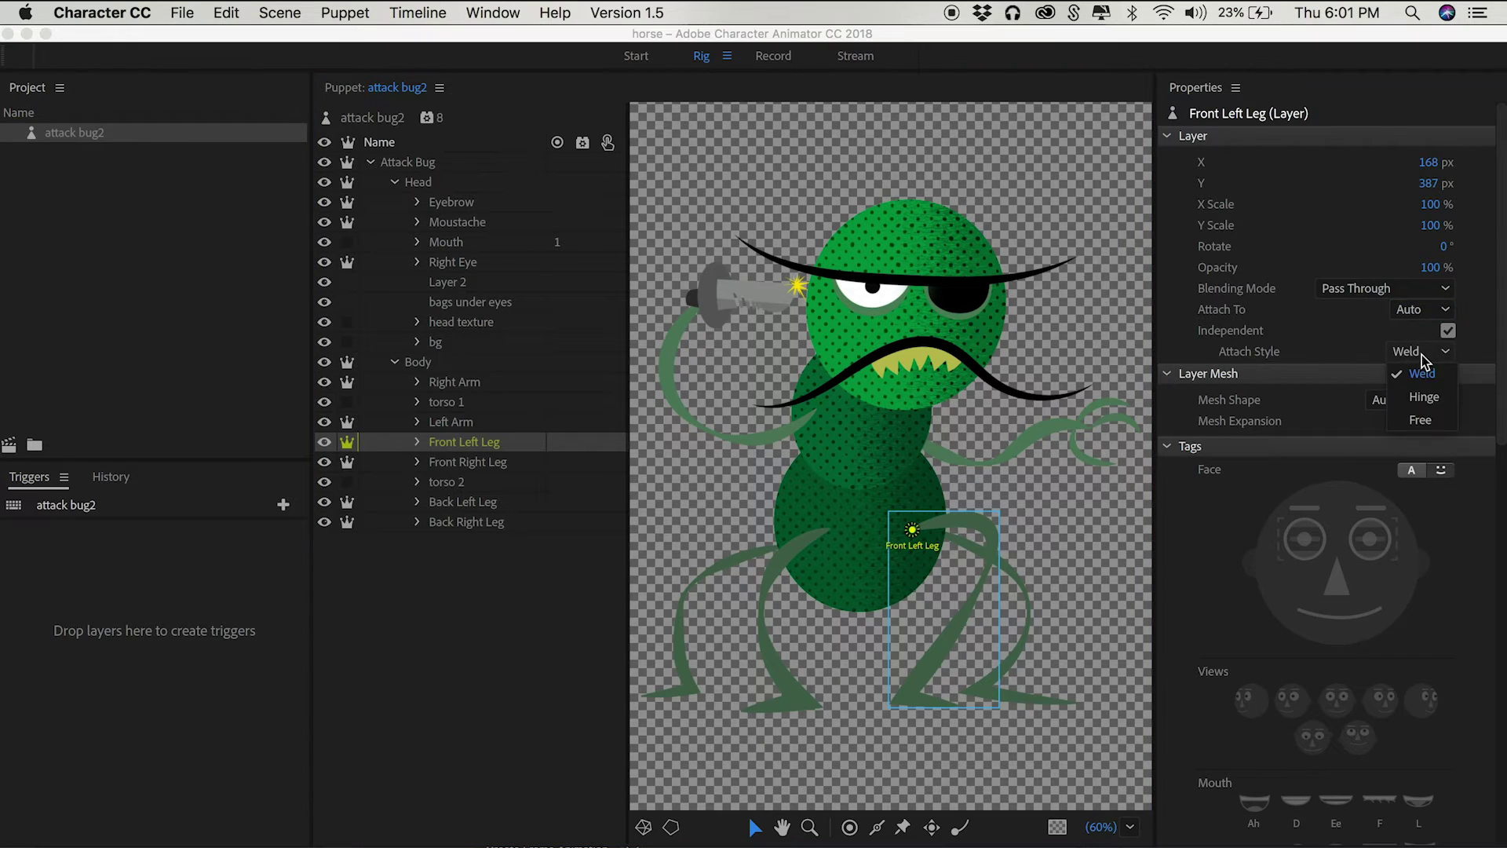
{"action": "left_click", "coordinate": [1424, 397]}
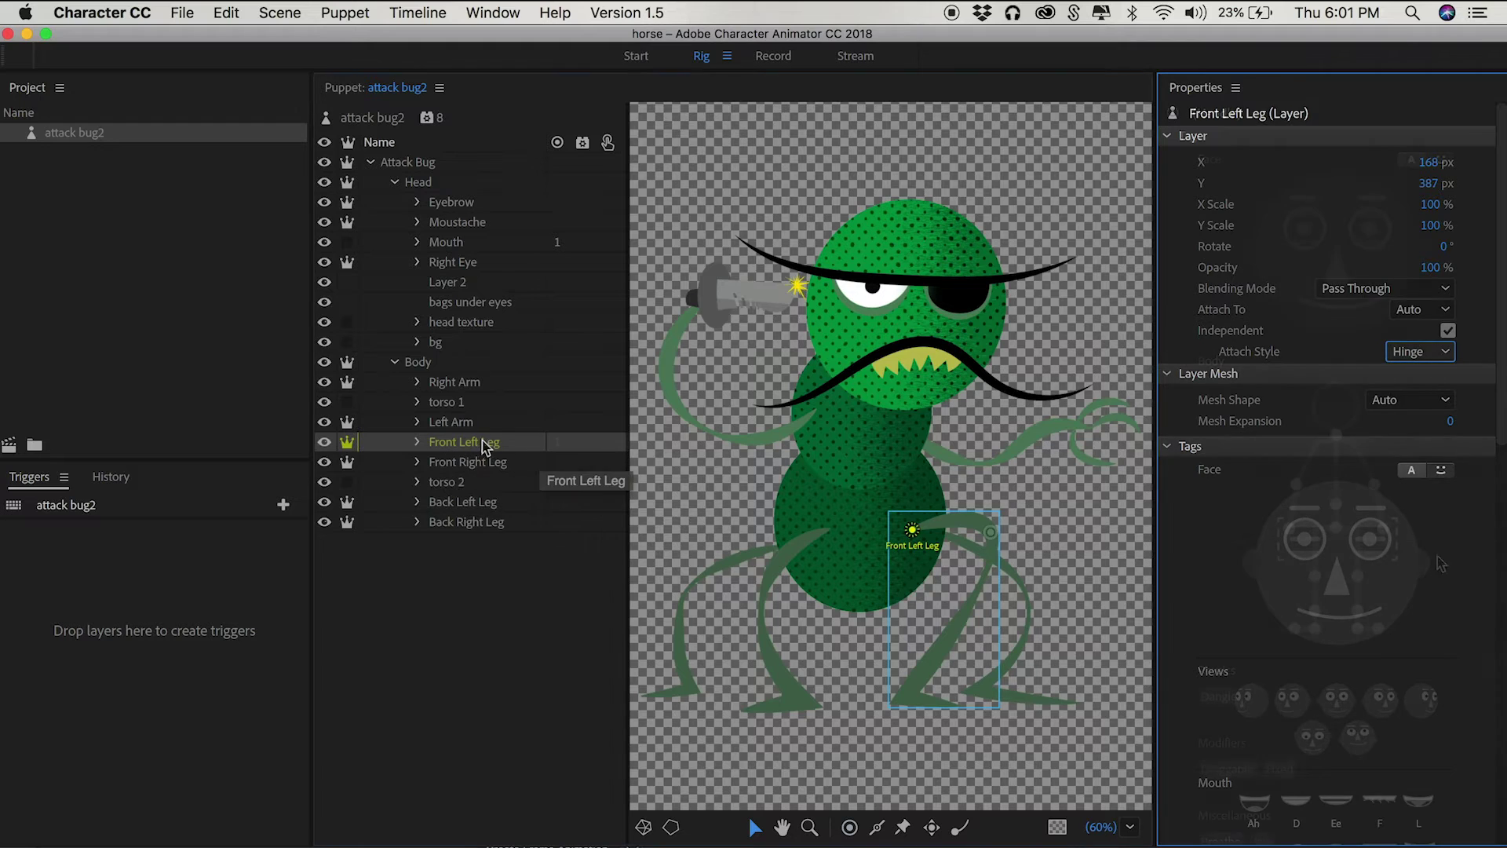
Add handles at the front left leg's knee and ankle, tagged Left Knee and Left Ankle.
{"action": "key", "text": "h"}
{"action": "left_click", "coordinate": [990, 532]}
{"action": "left_click", "coordinate": [1357, 575]}
{"action": "left_click", "coordinate": [907, 686]}
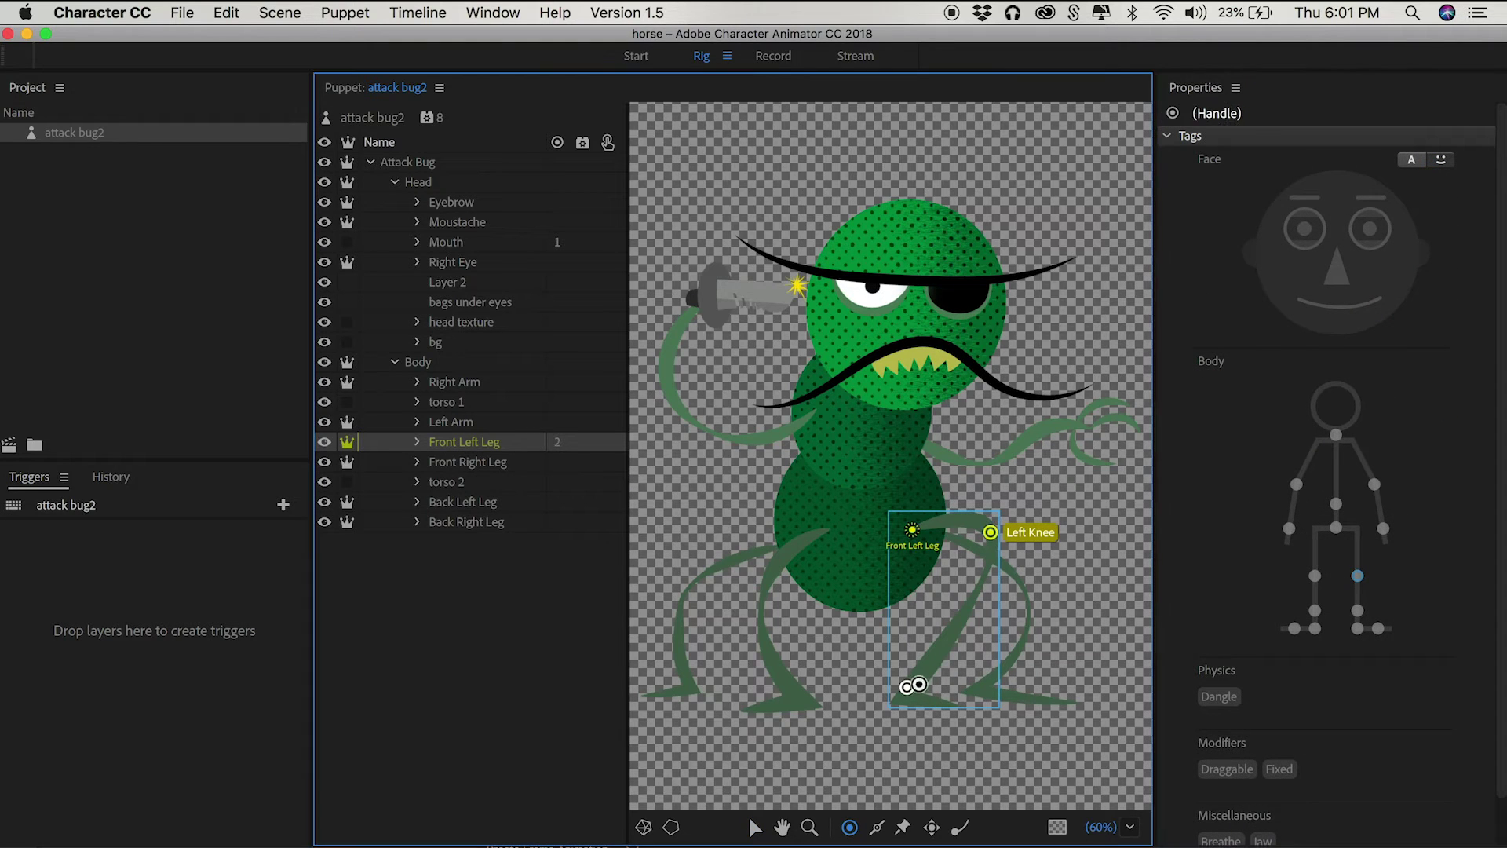
{"action": "left_click", "coordinate": [1357, 609]}
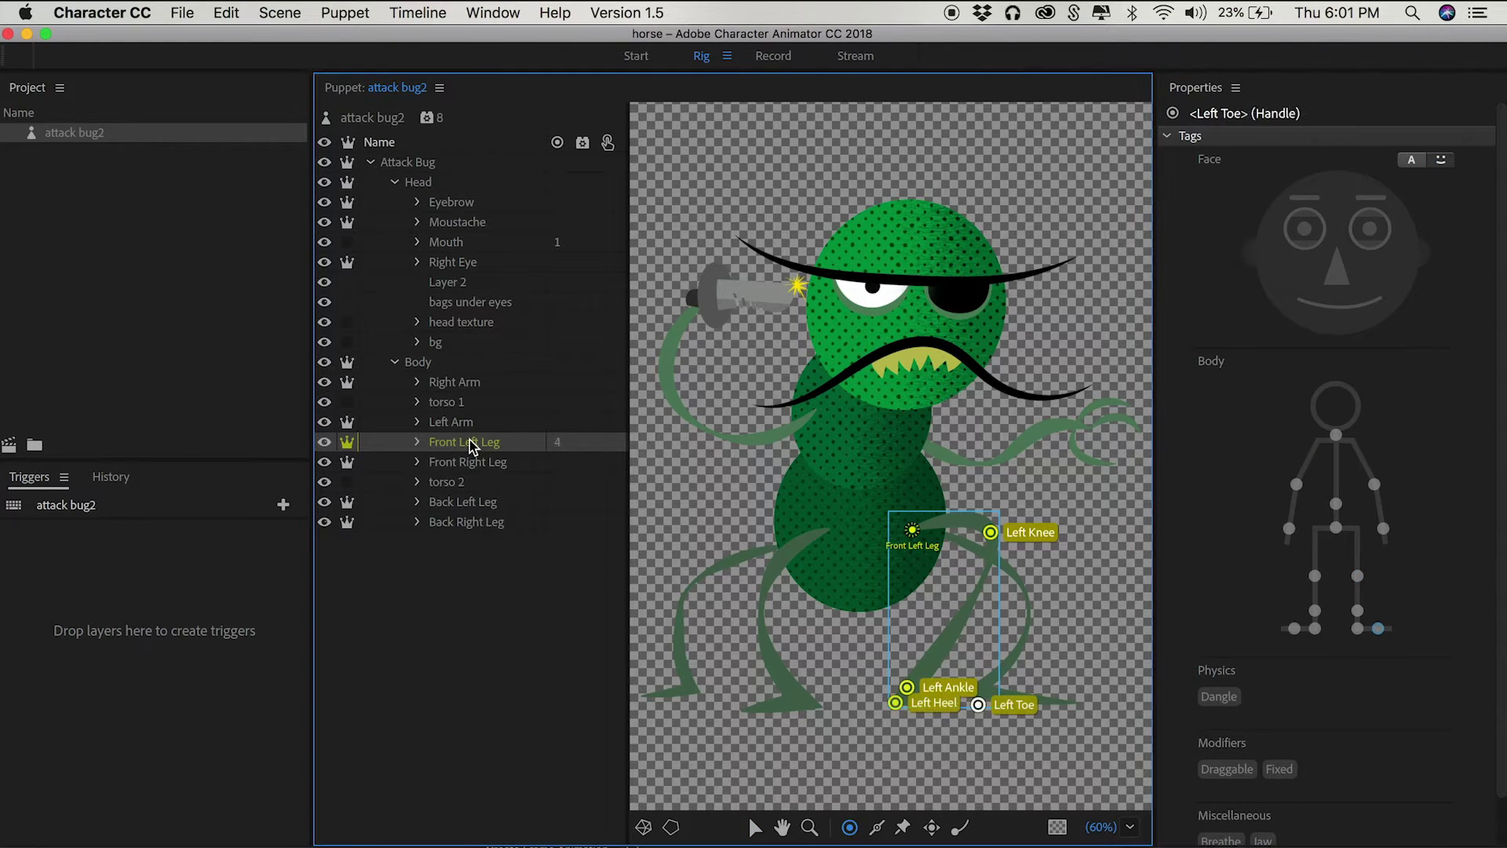
Add a Walk behavior to the Front Left Leg.
{"action": "left_click", "coordinate": [471, 441]}
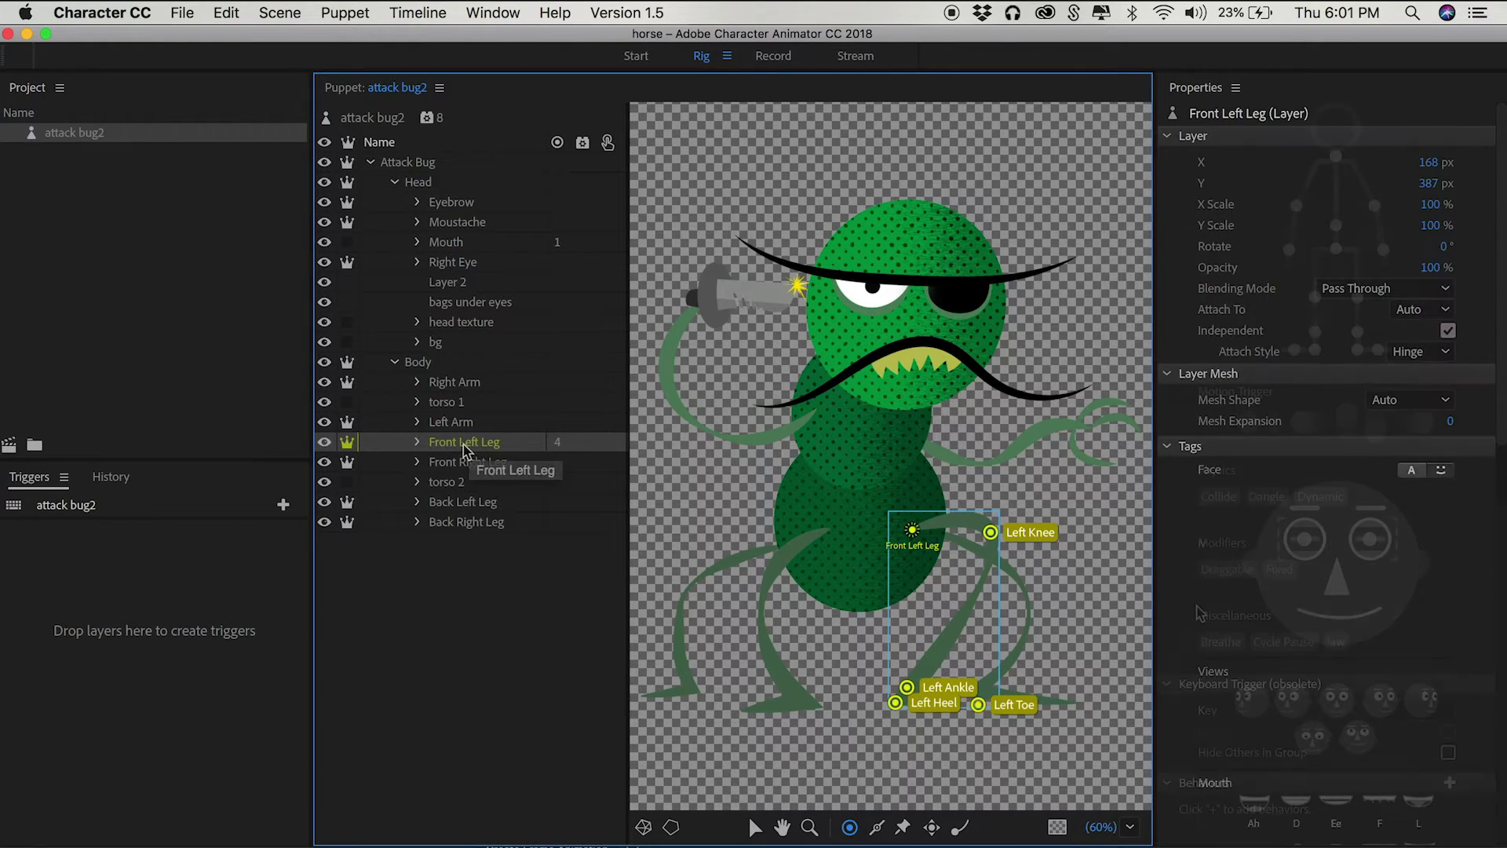
{"action": "scroll", "coordinate": [1191, 616], "scroll_direction": "down", "scroll_amount": 10}
{"action": "left_click", "coordinate": [1449, 783]}
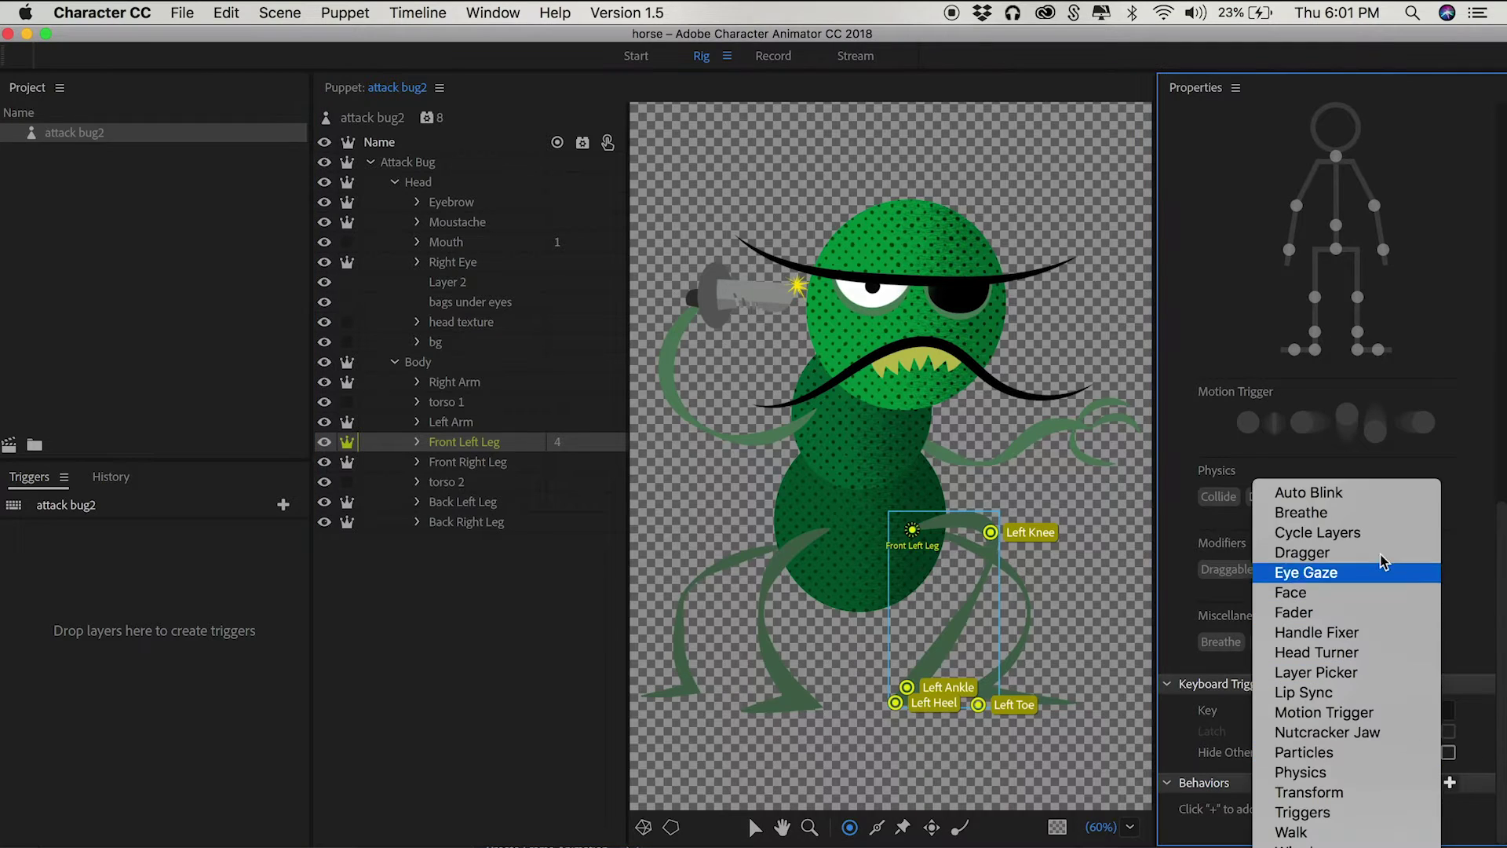
{"action": "left_click", "coordinate": [1344, 834]}
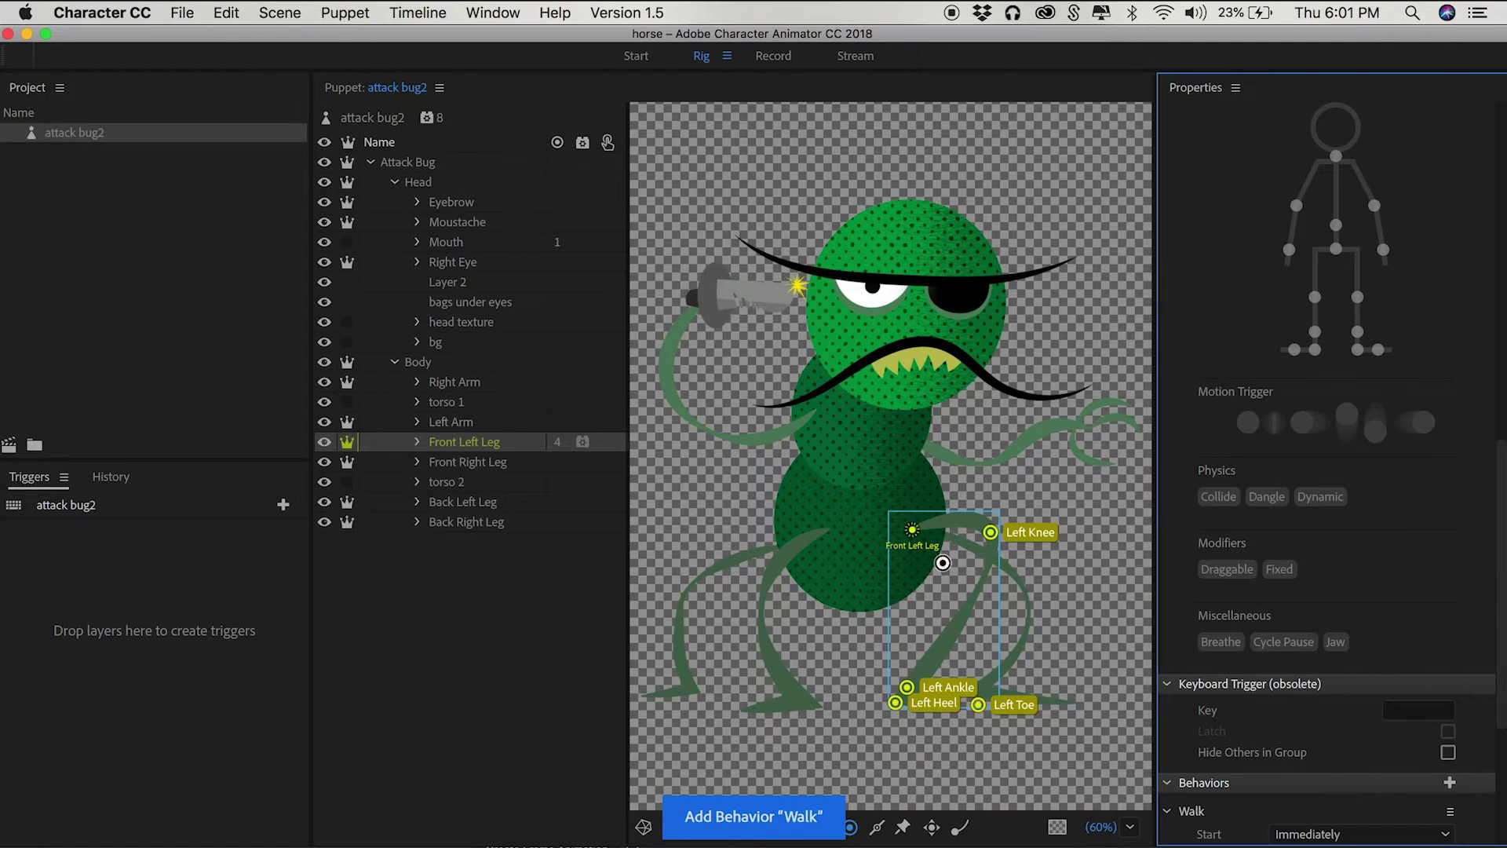
{"action": "left_click", "coordinate": [454, 463]}
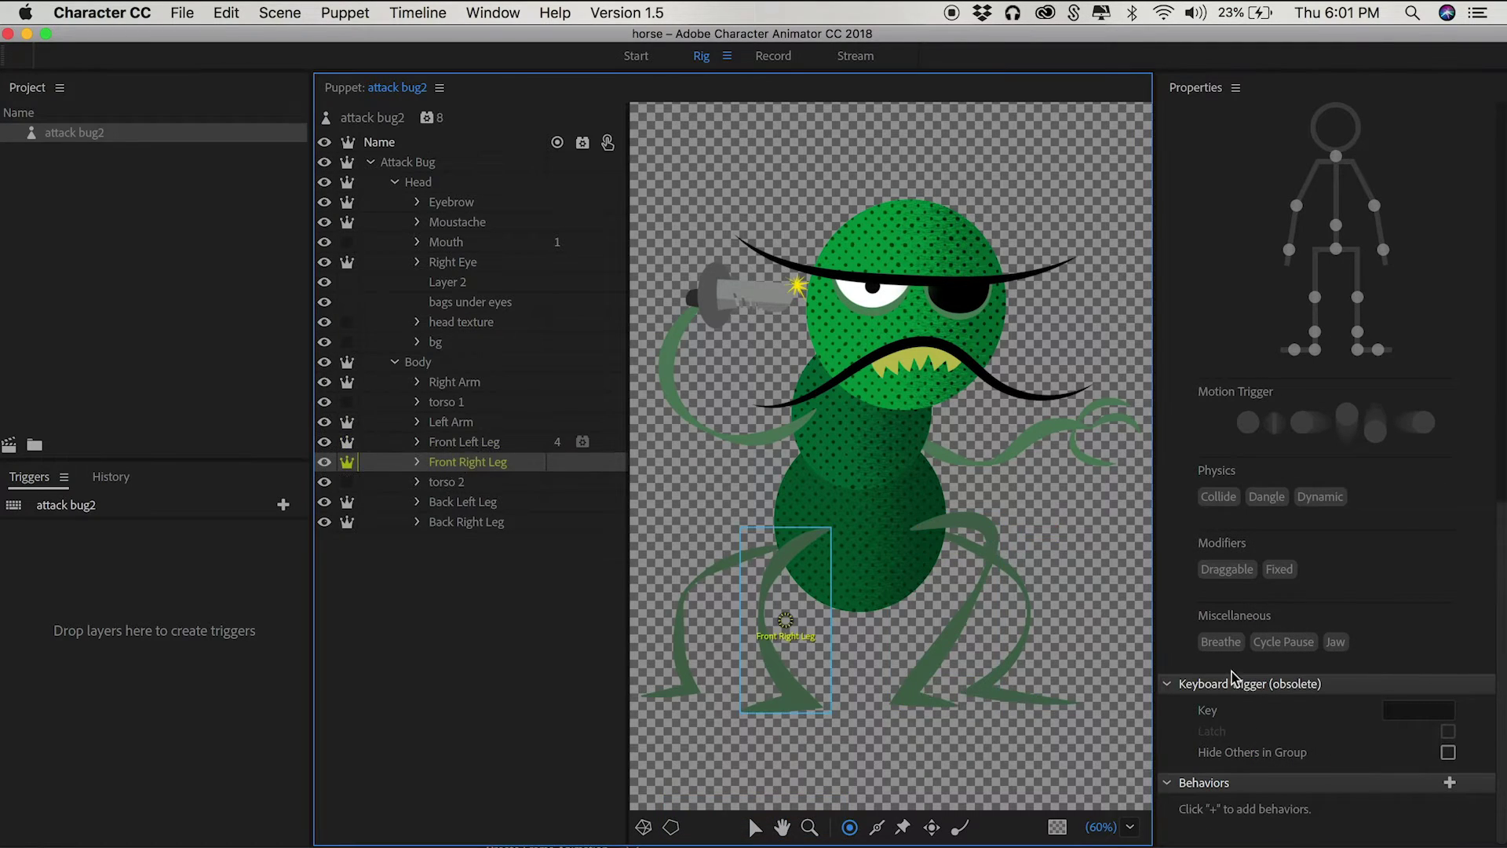
Add Walk behaviors to the front right and back left legs and tag the back right leg's Left Knee.
{"action": "left_click", "coordinate": [1448, 784]}
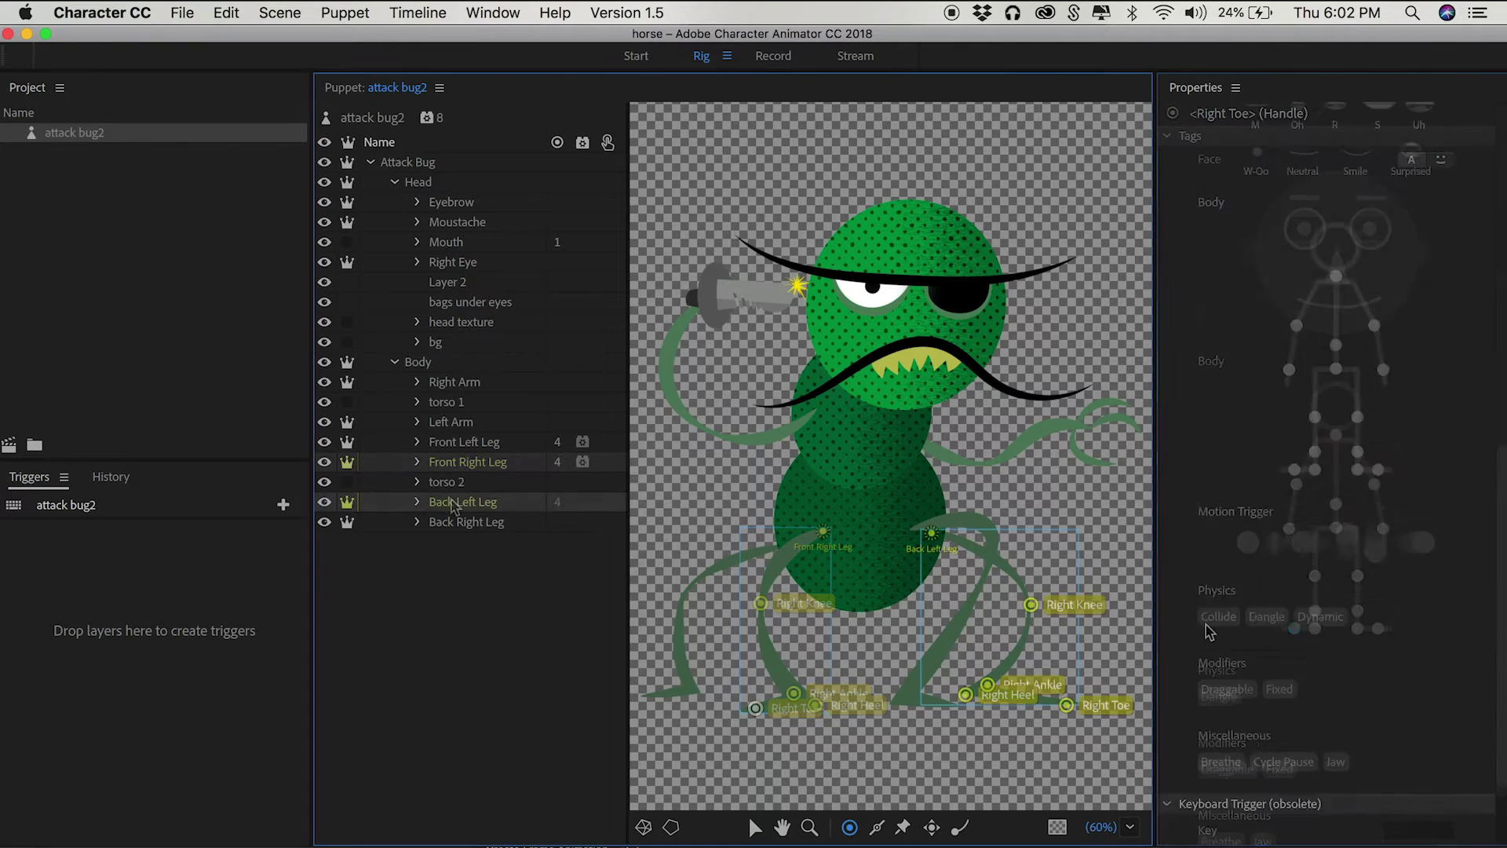
{"action": "scroll", "coordinate": [1242, 707], "scroll_direction": "down", "scroll_amount": 3}
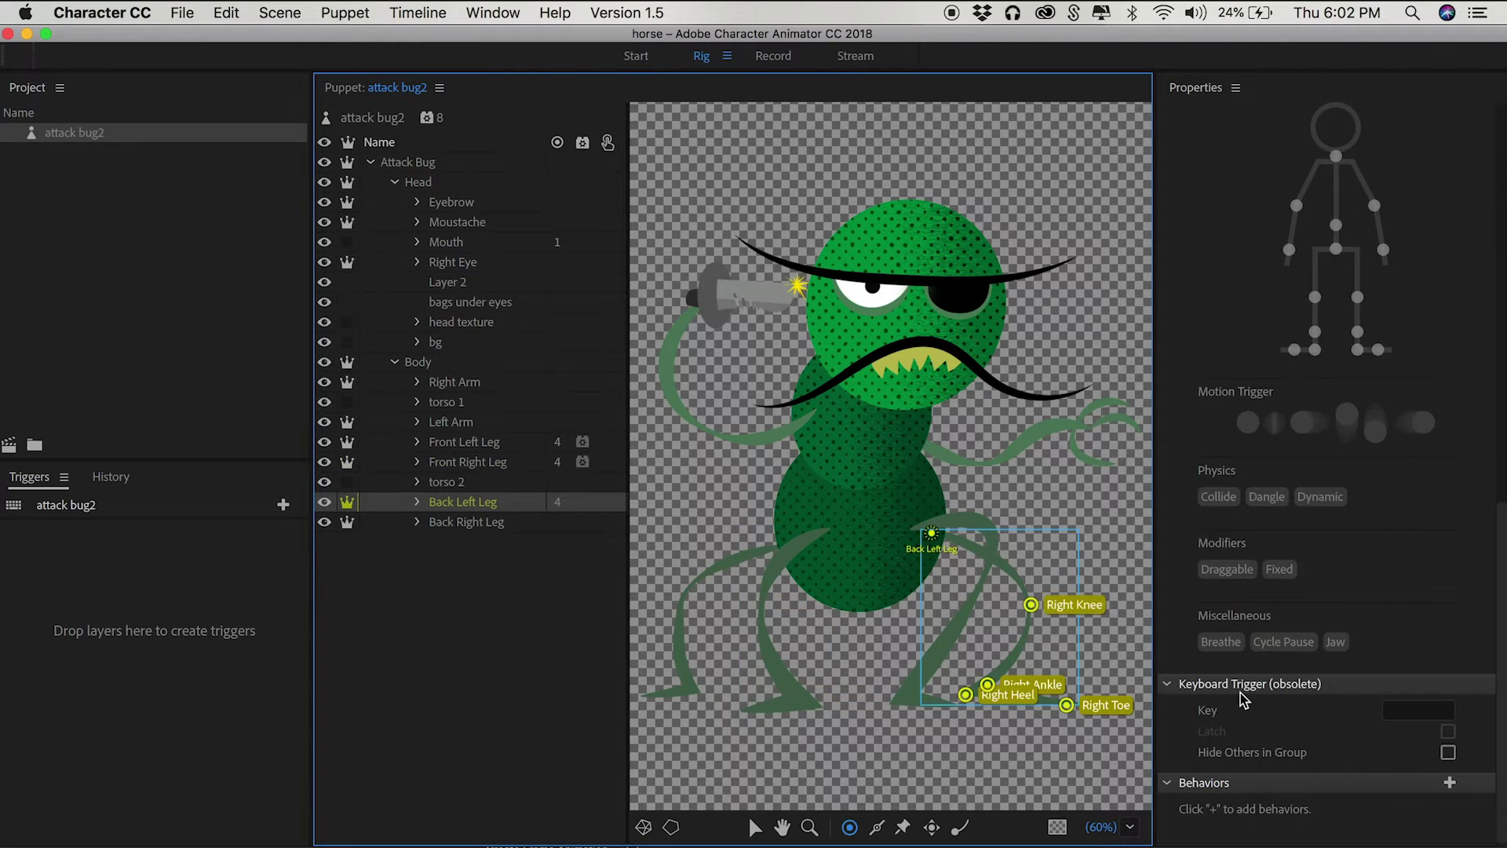
{"action": "left_click", "coordinate": [1450, 783]}
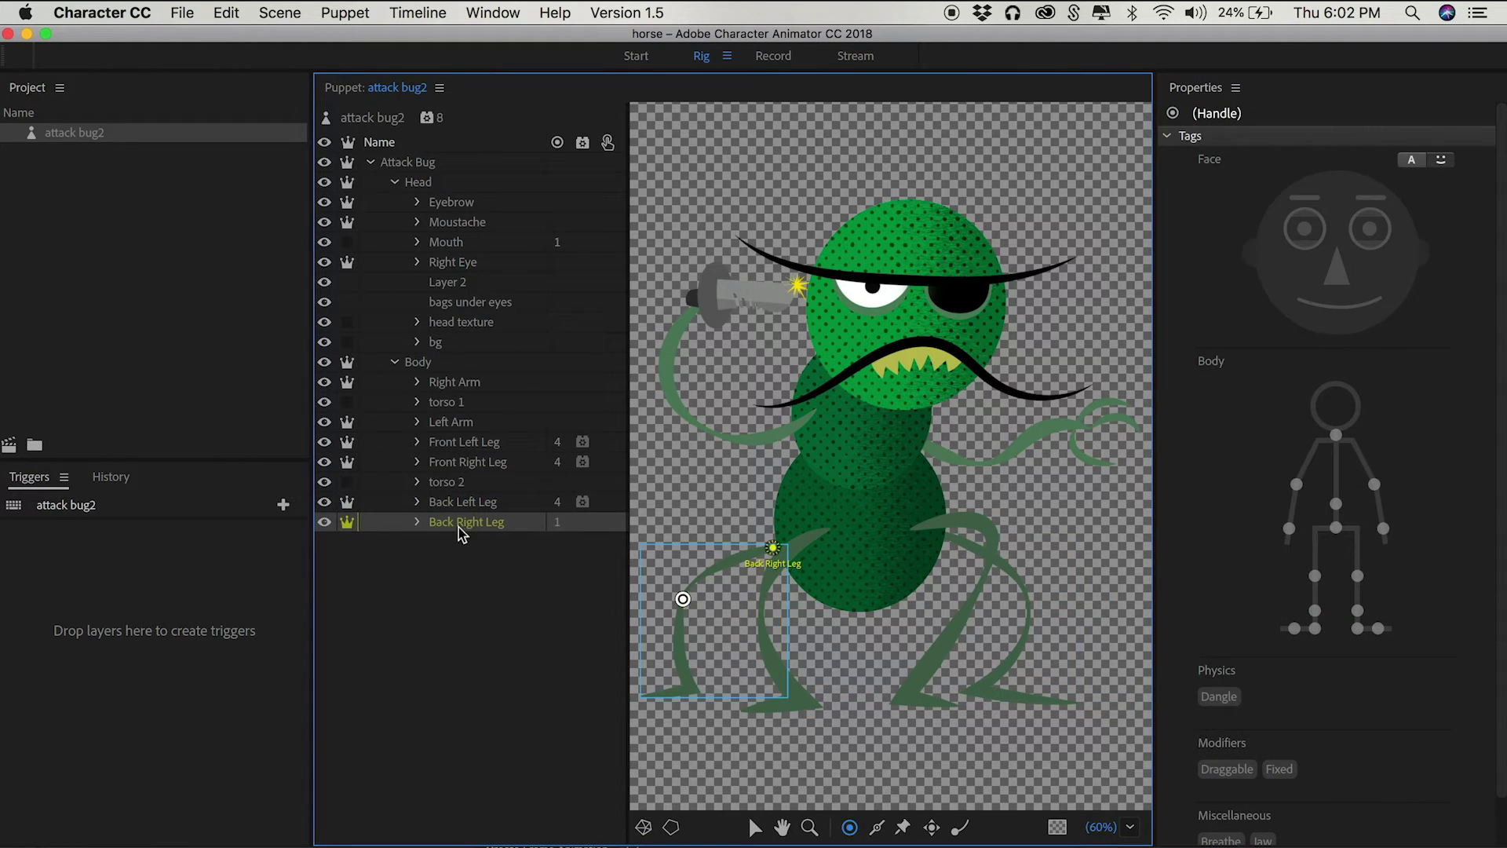
{"action": "scroll", "coordinate": [1340, 741], "scroll_direction": "down", "scroll_amount": 1}
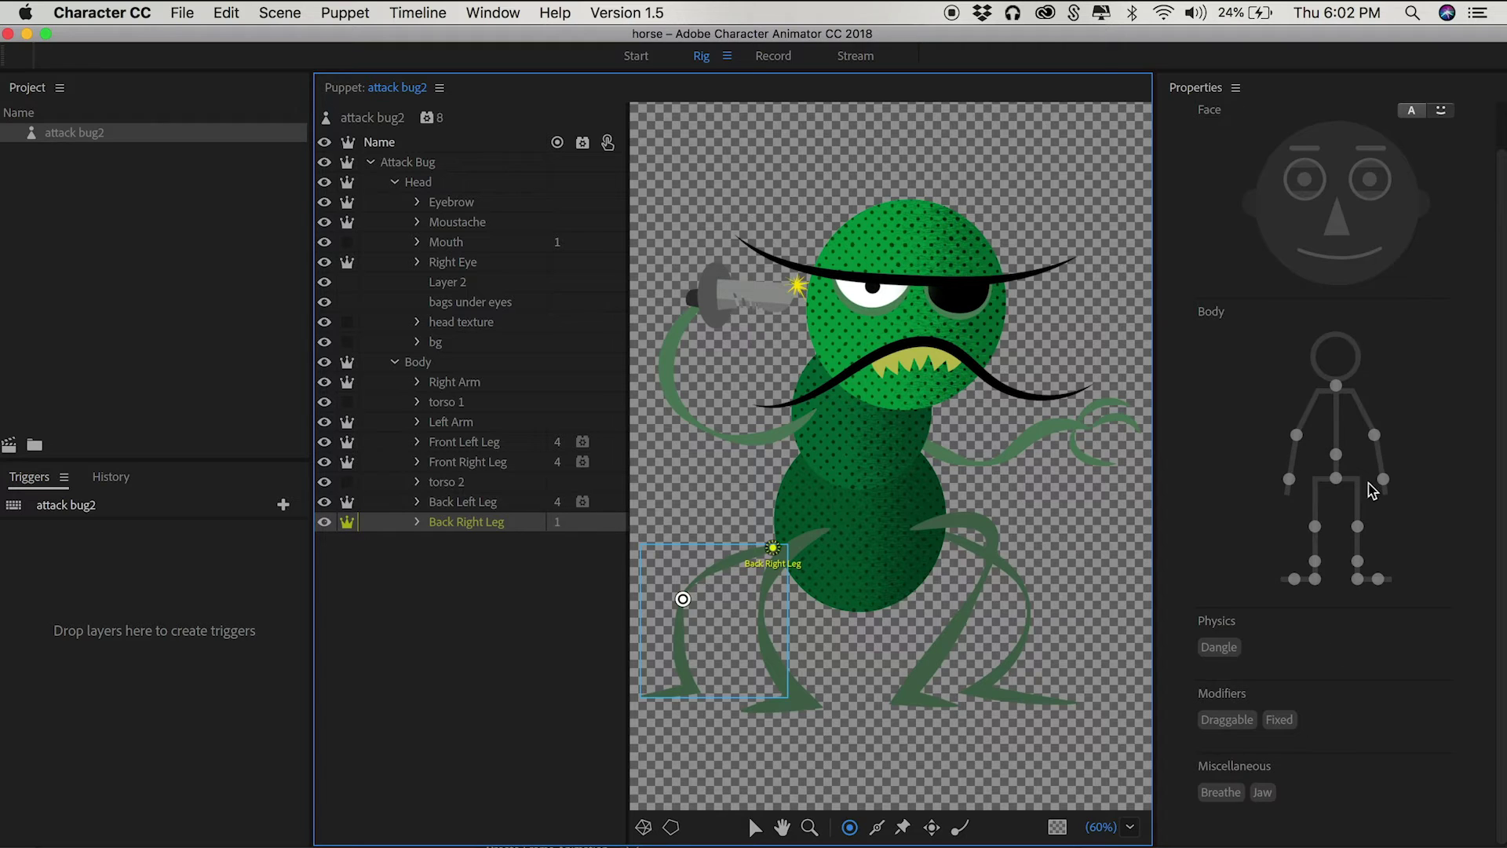
{"action": "left_click", "coordinate": [1356, 527]}
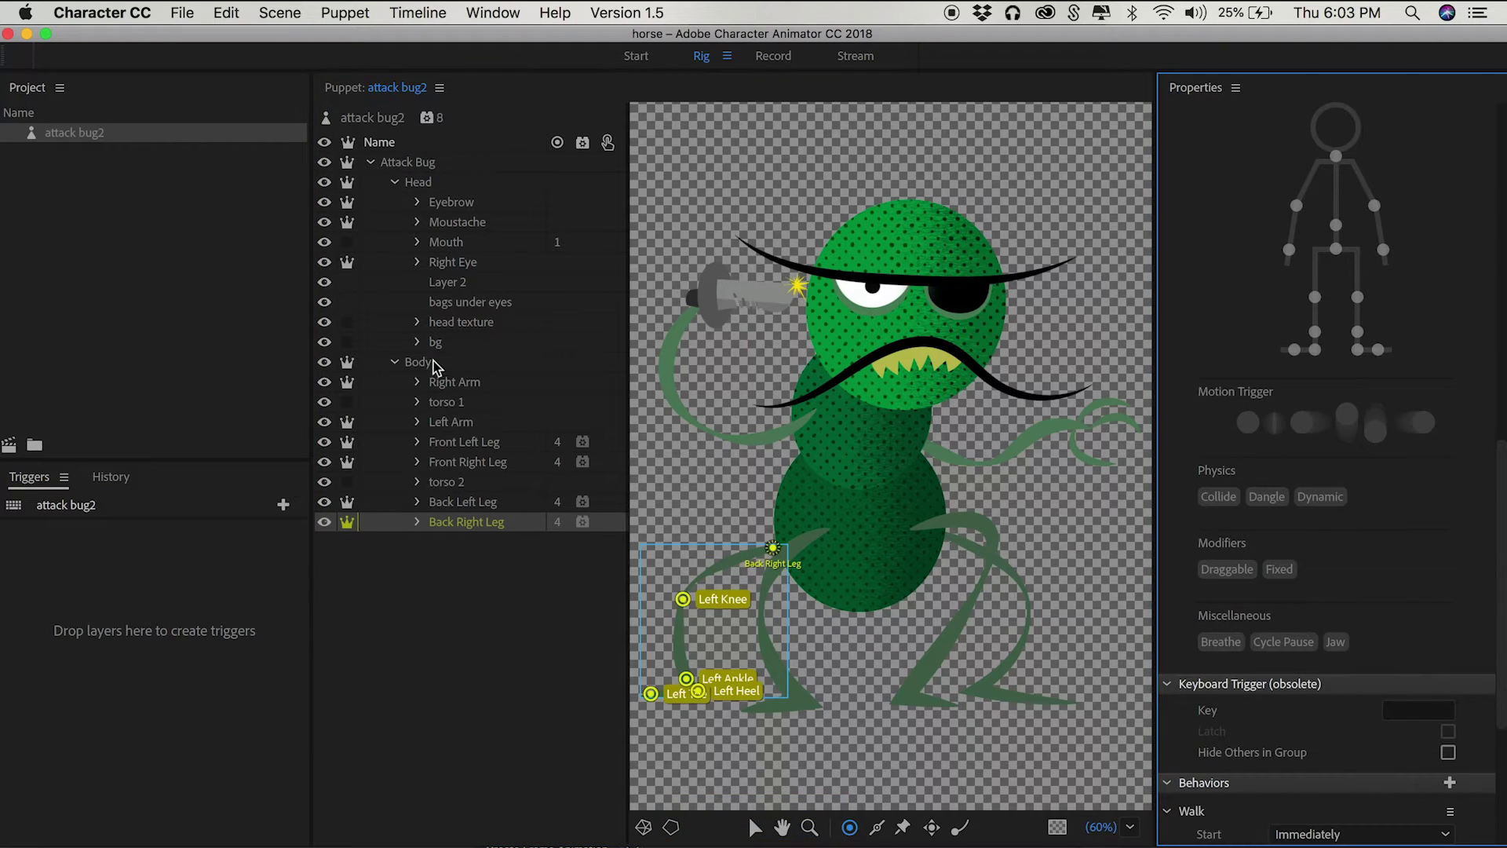
Set the Attack Bug's Walk to start With Left & Right Arrow keys and add it to a new scene.
{"action": "left_click", "coordinate": [418, 362]}
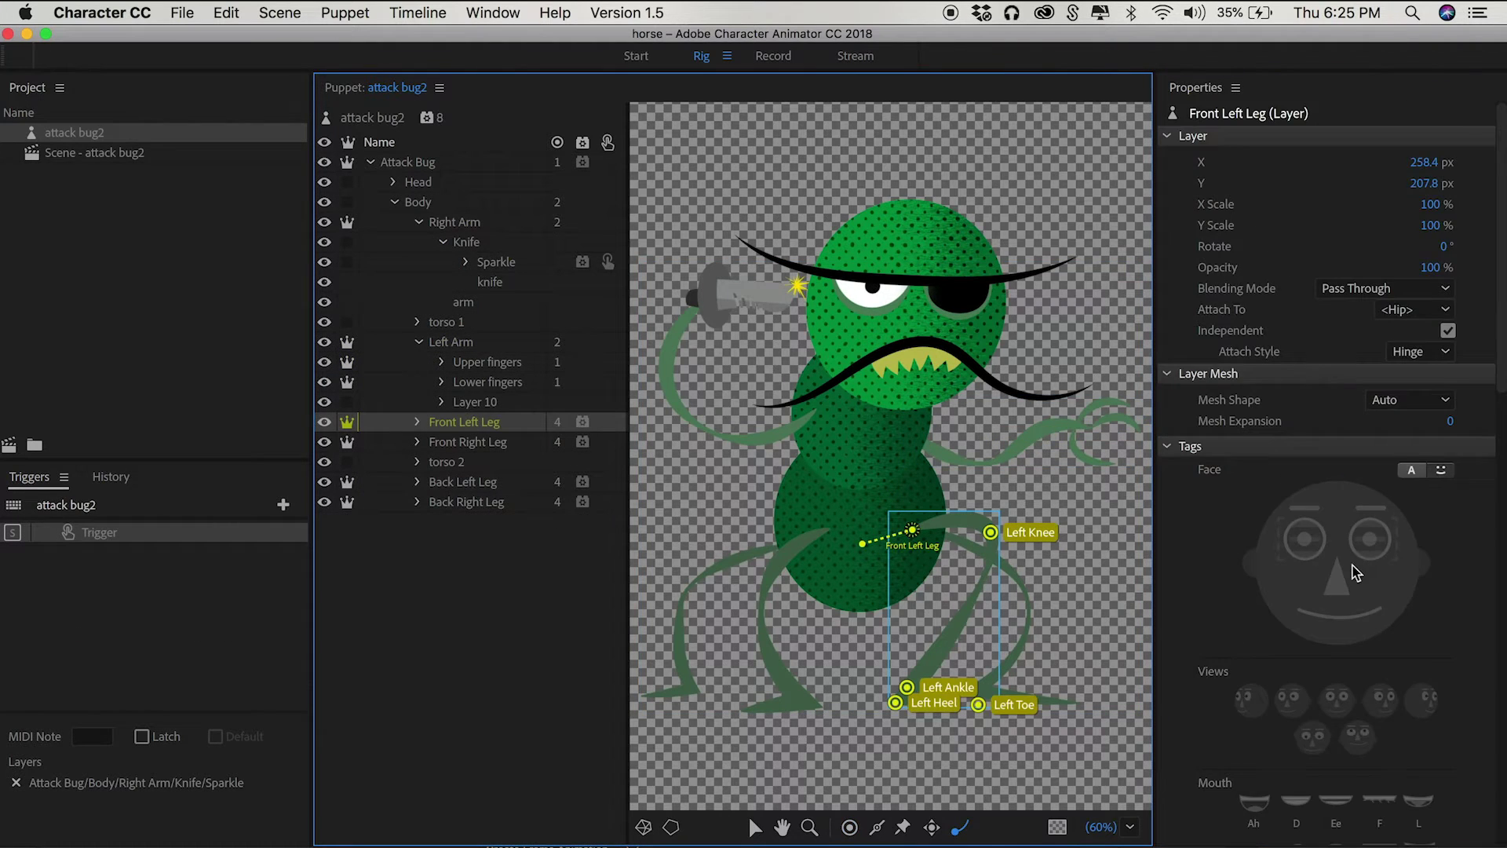
{"action": "scroll", "coordinate": [1350, 584], "scroll_direction": "down", "scroll_amount": 10}
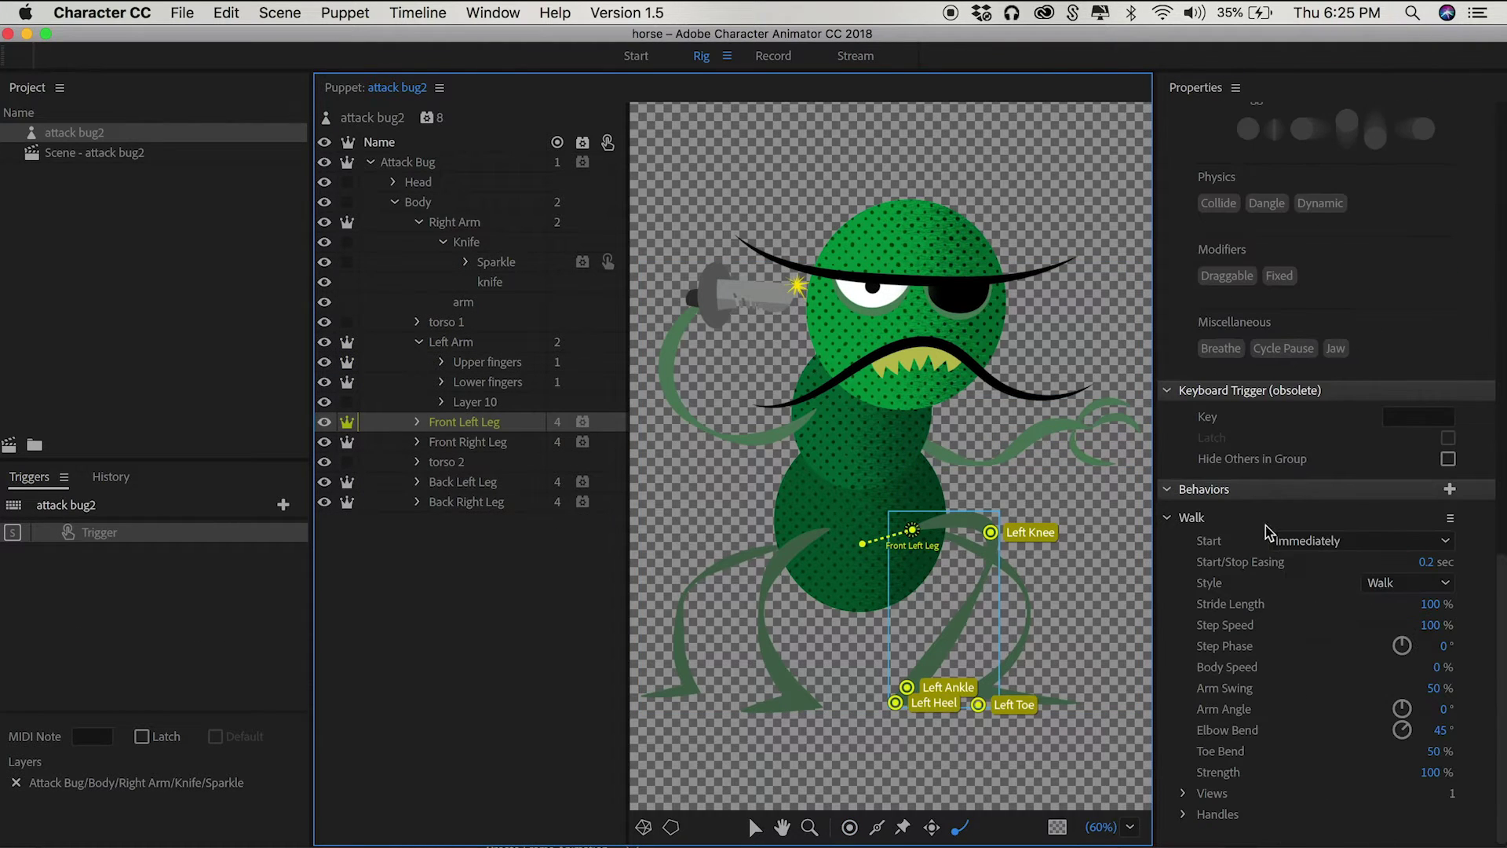
{"action": "left_click", "coordinate": [443, 483]}
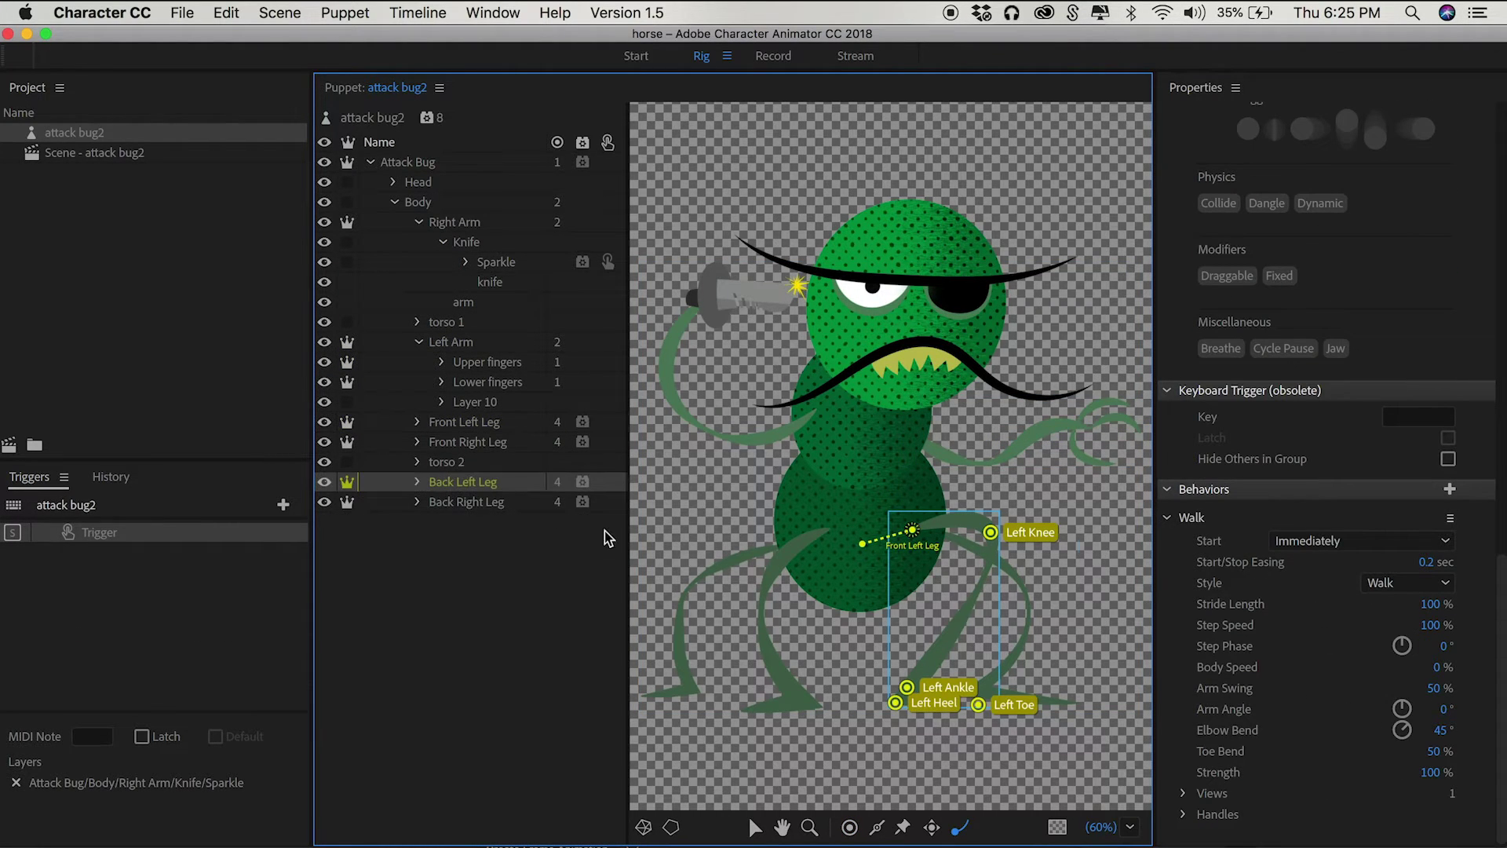
{"action": "left_click", "coordinate": [416, 163]}
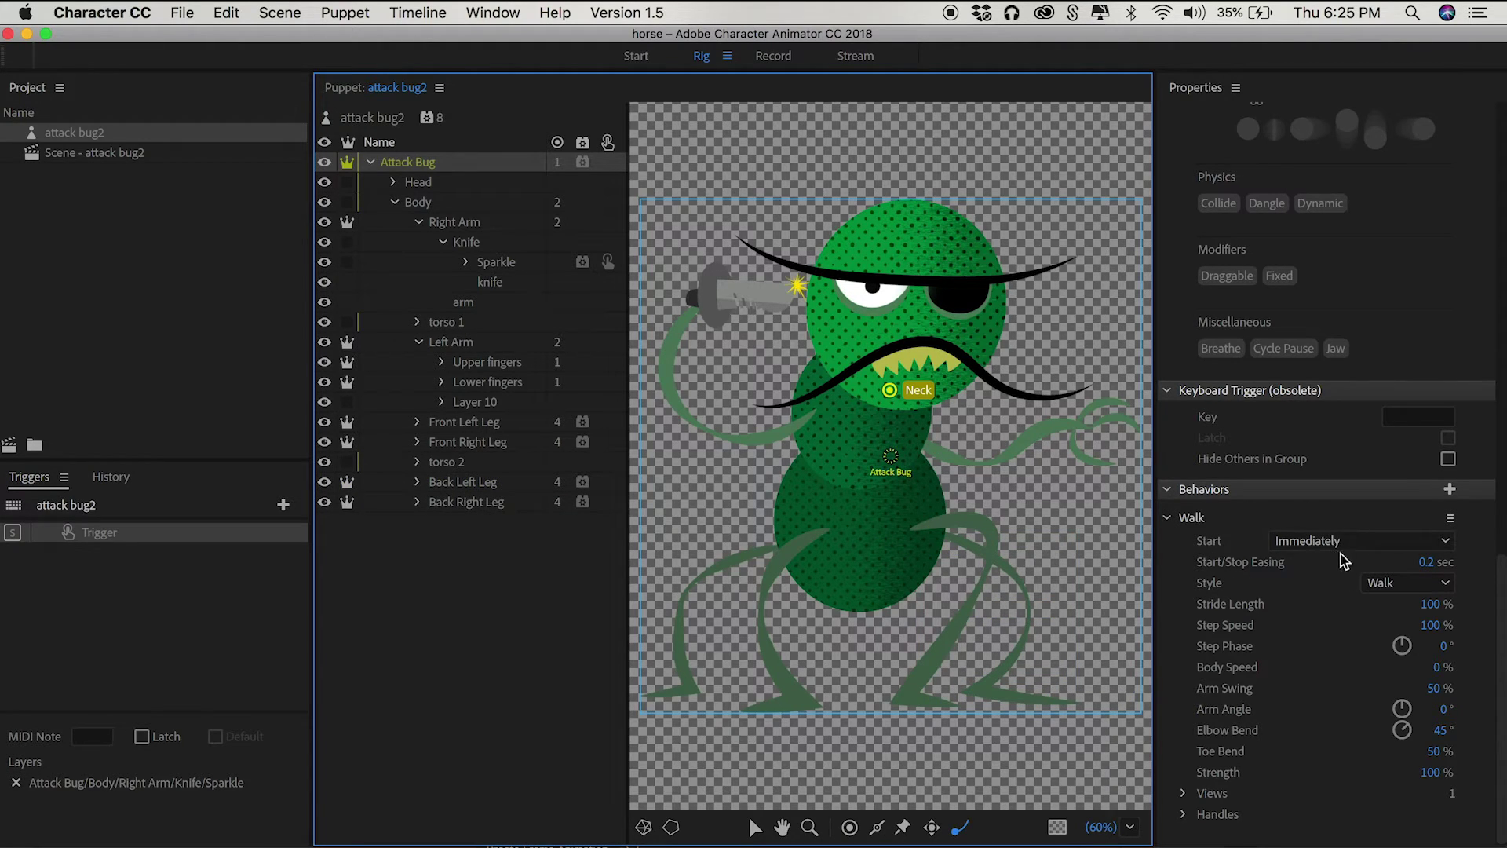
{"action": "left_click", "coordinate": [1358, 541]}
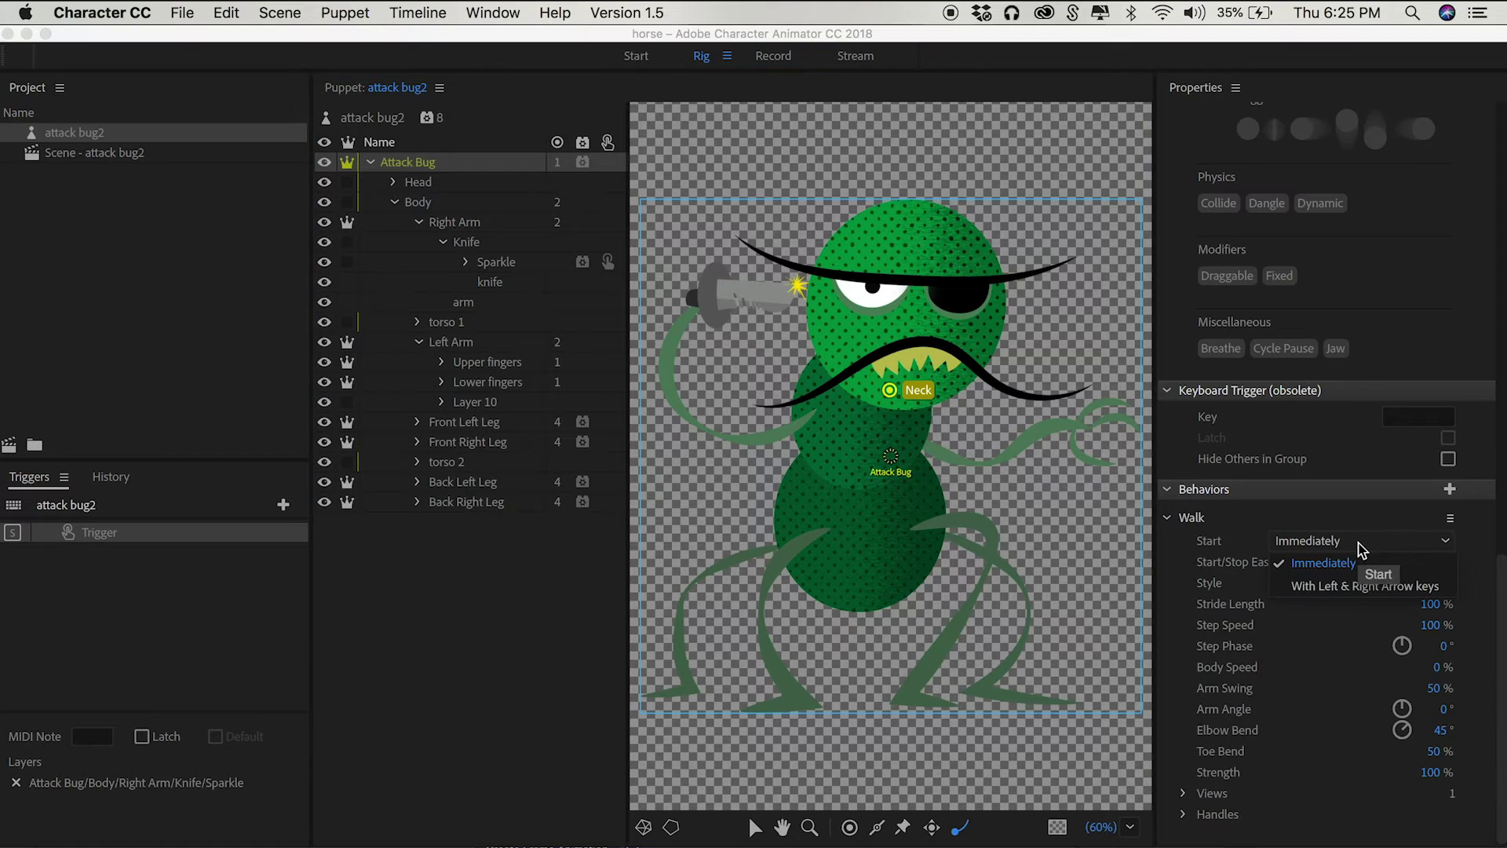
{"action": "left_click", "coordinate": [1358, 589]}
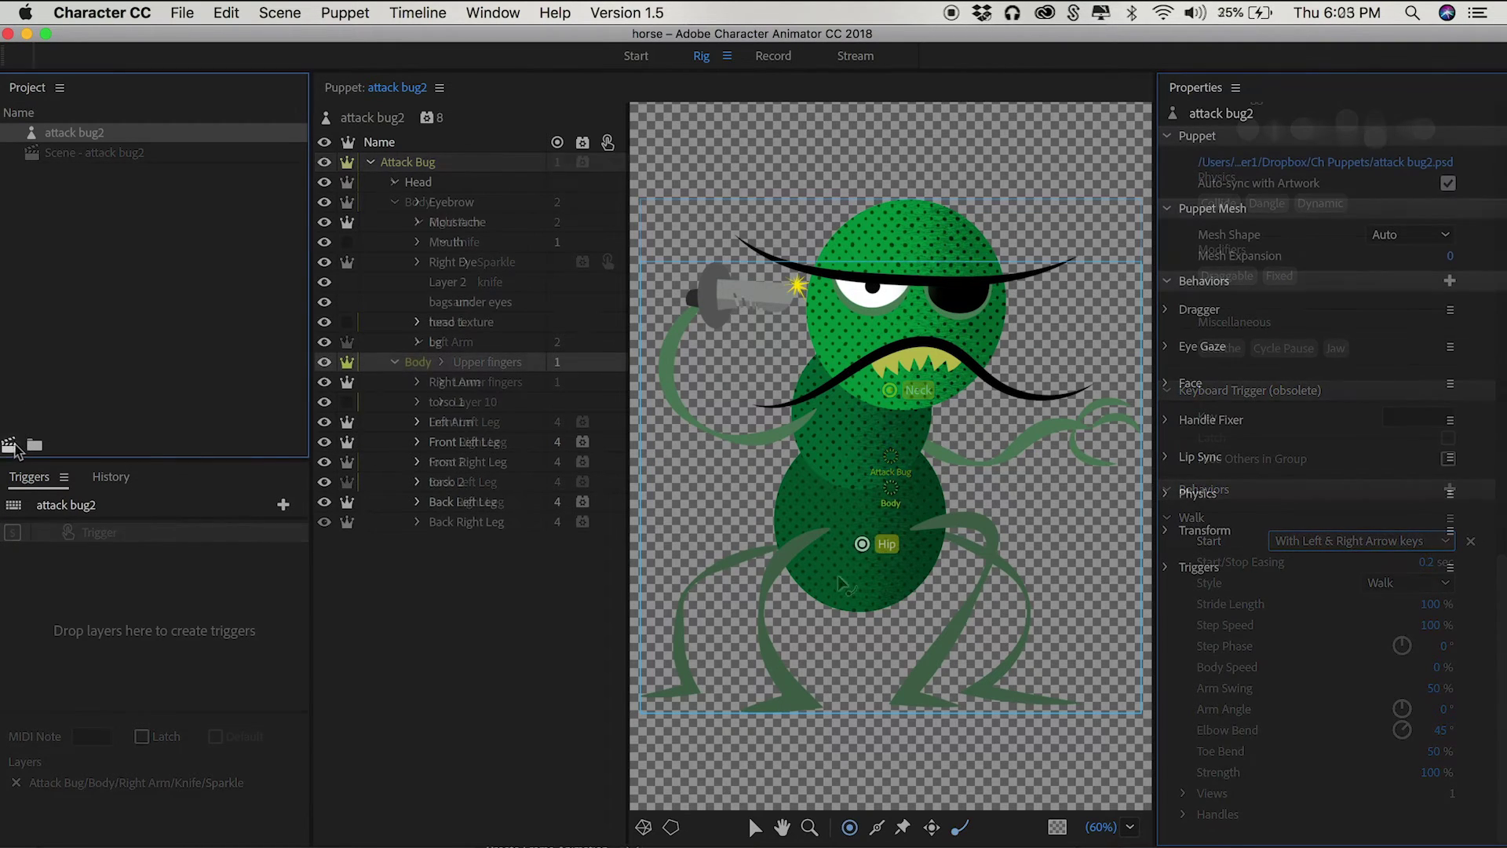
{"action": "left_click", "coordinate": [10, 445]}
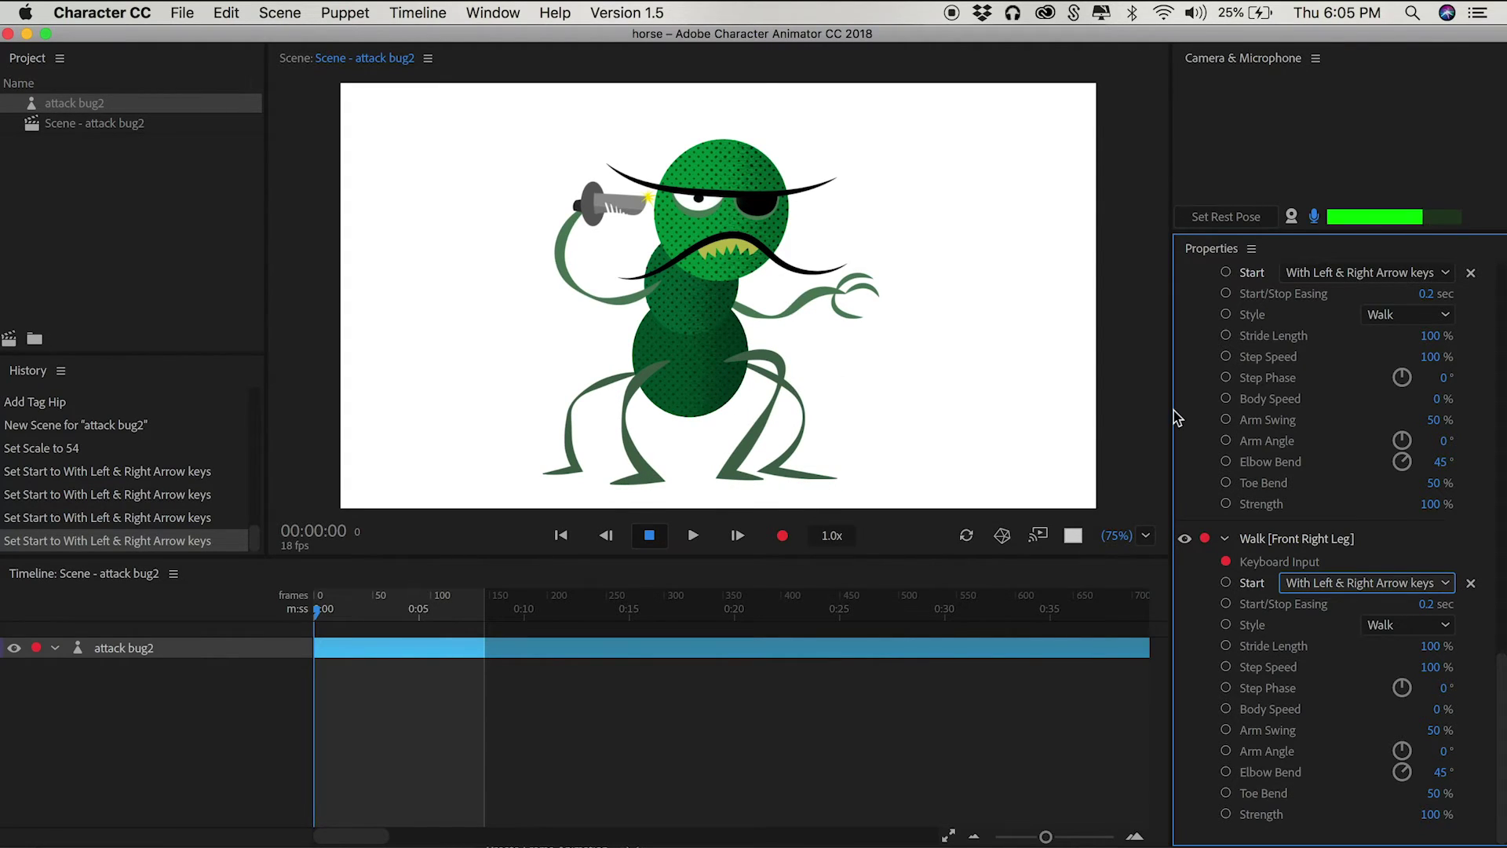
Test the bug's walk in the scene with the Right arrow key.
{"action": "key", "text": "Right"}
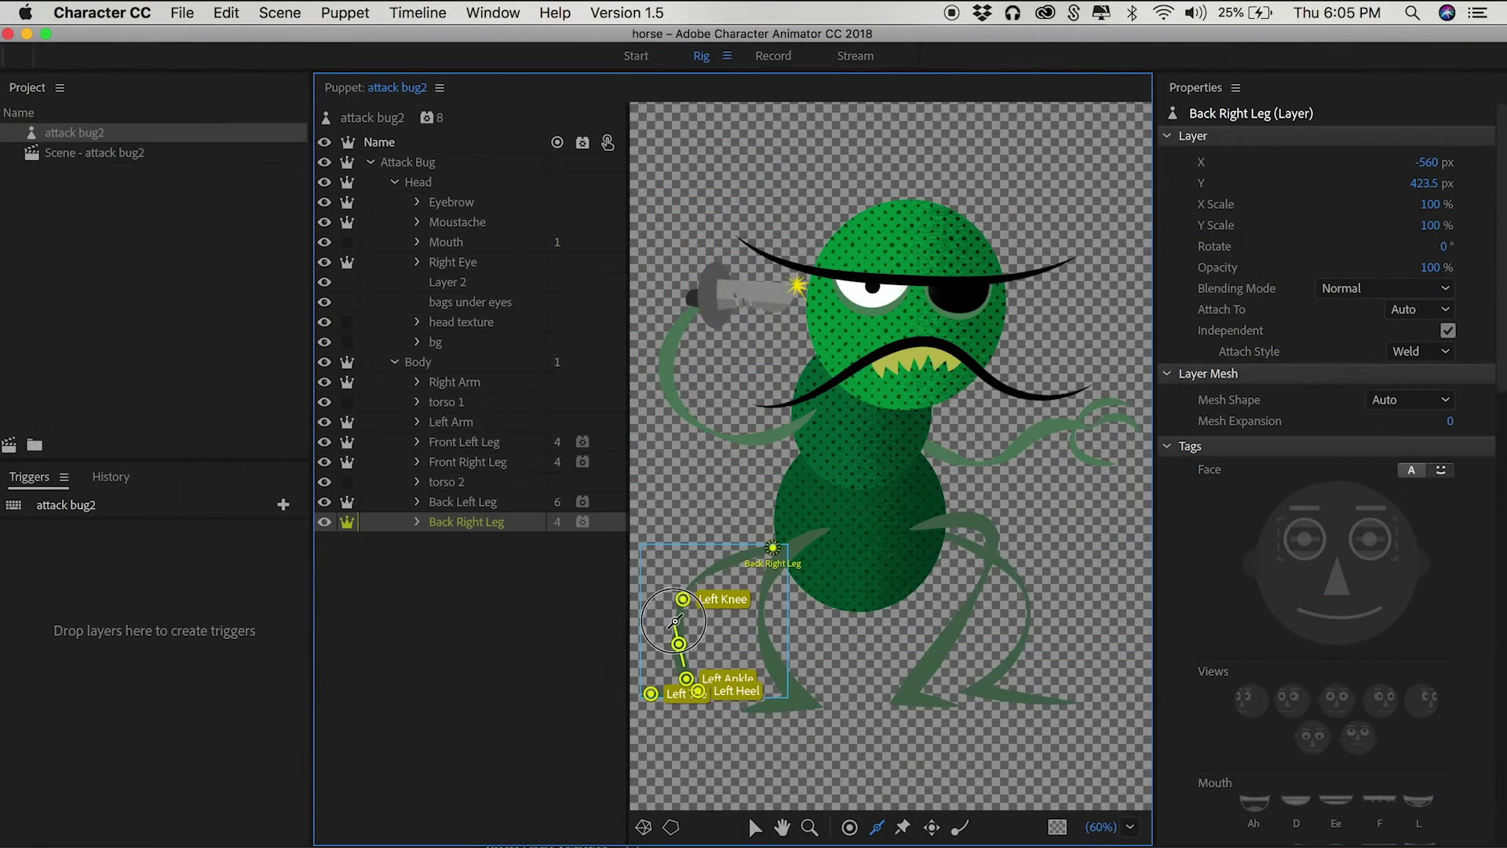
Draw sticks along the back right, front right and front left legs.
{"action": "left_click_drag", "start_coordinate": [675, 620], "coordinate": [682, 640]}
{"action": "left_click_drag", "start_coordinate": [720, 568], "coordinate": [755, 554]}
{"action": "left_click", "coordinate": [463, 502]}
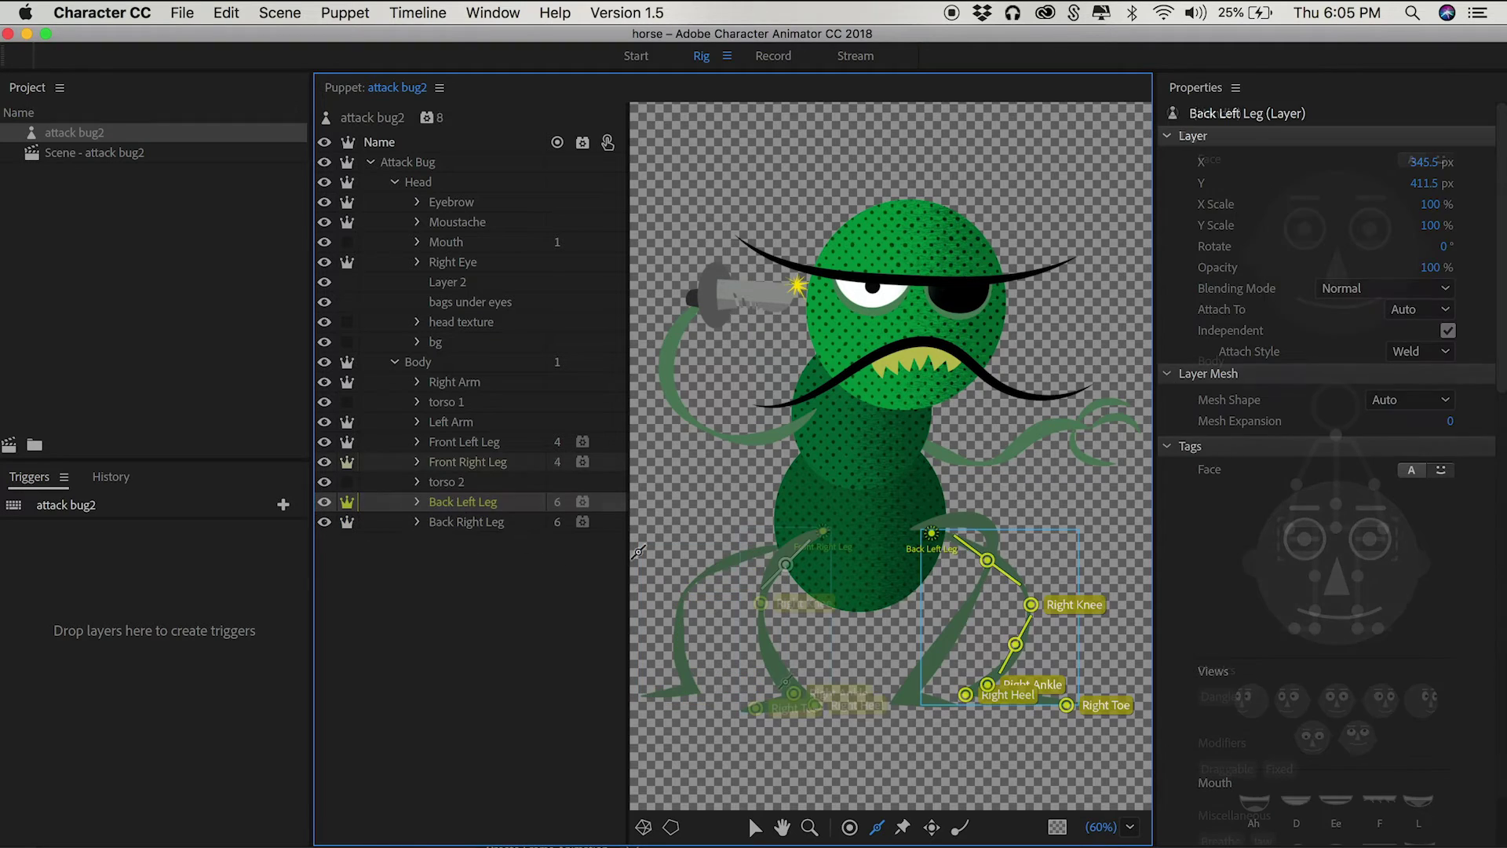
{"action": "left_click", "coordinate": [468, 462]}
{"action": "left_click_drag", "start_coordinate": [760, 603], "coordinate": [773, 654]}
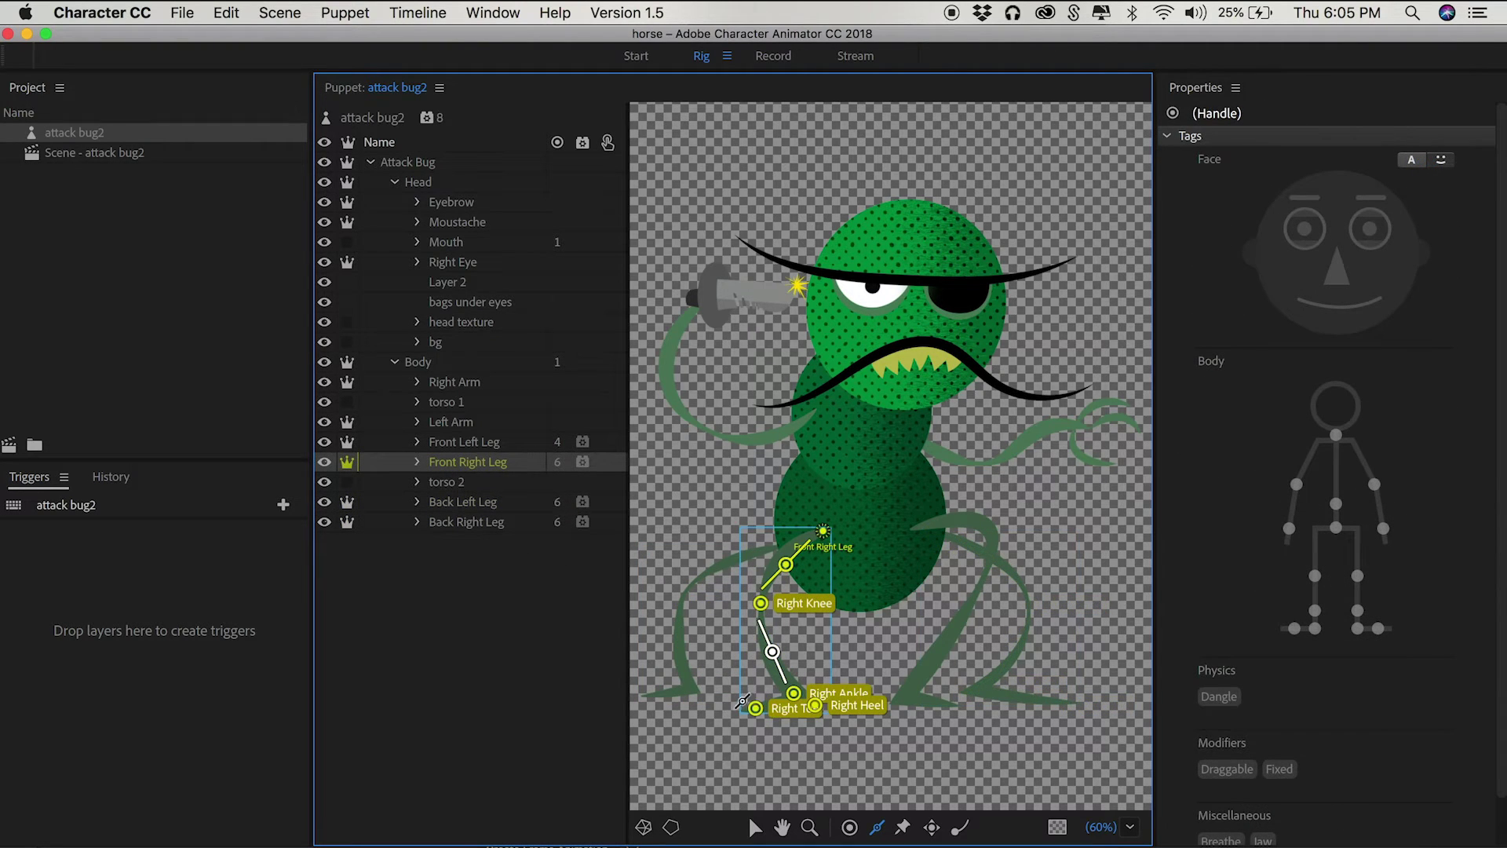
{"action": "left_click_drag", "start_coordinate": [755, 707], "coordinate": [785, 705]}
{"action": "left_click", "coordinate": [453, 445]}
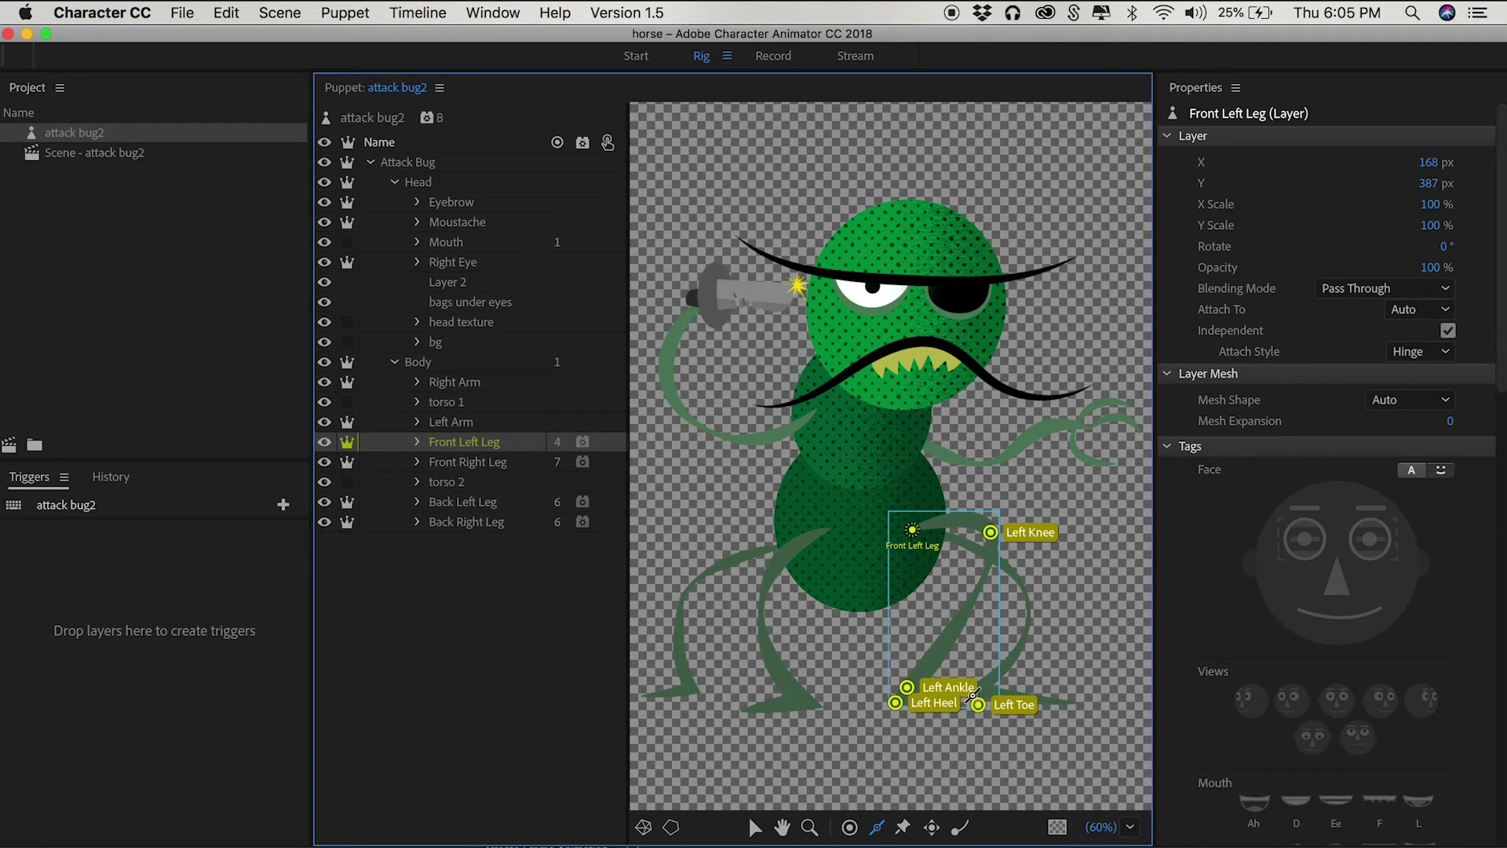
{"action": "left_click_drag", "start_coordinate": [907, 686], "coordinate": [990, 533]}
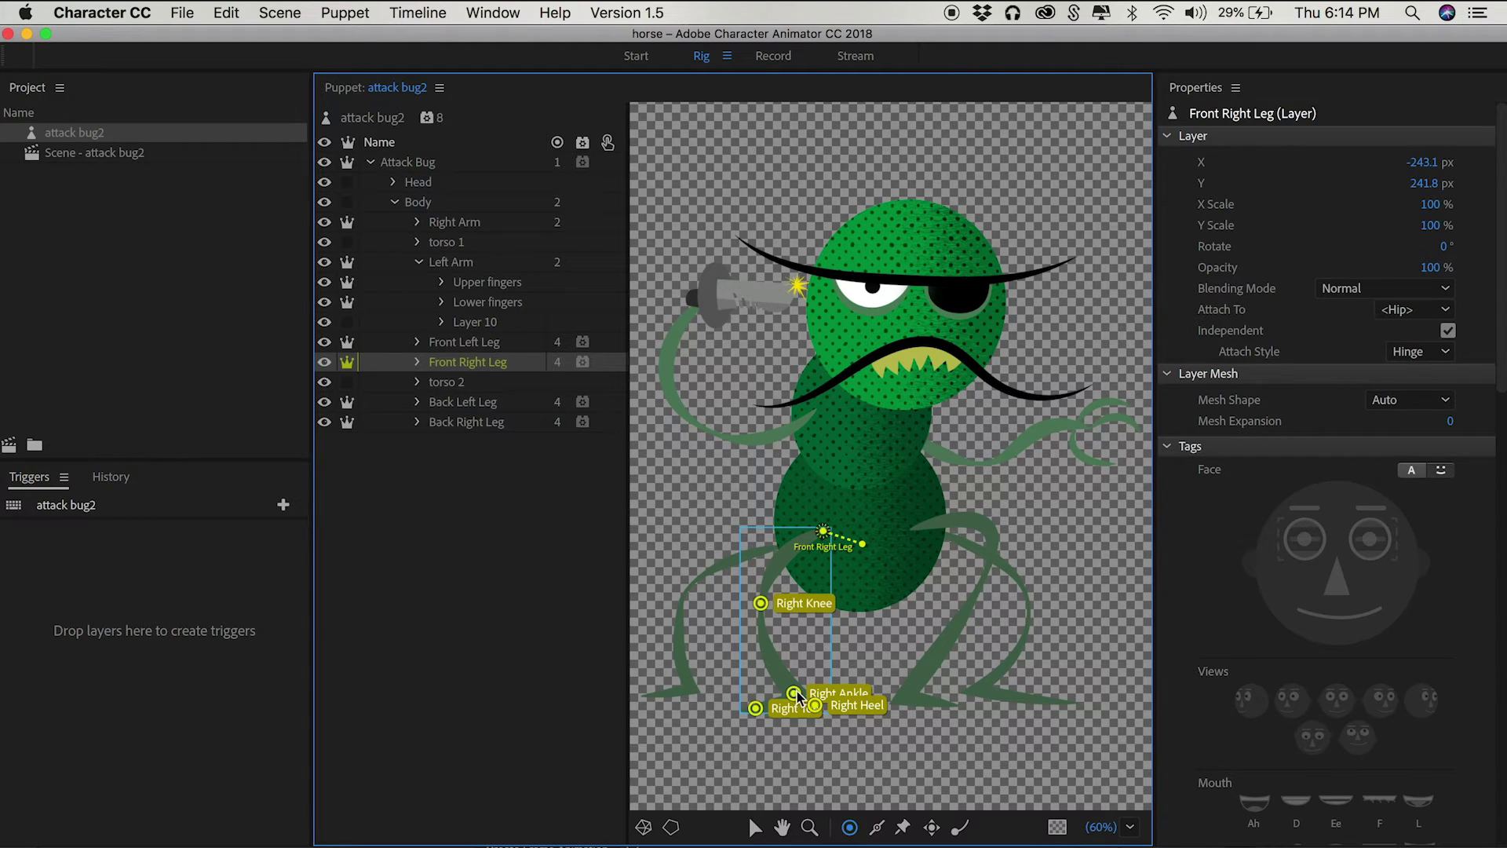
Reposition the front right leg's Right Heel and Right Ankle and the back right leg's Left Heel handles.
{"action": "mouse_move", "coordinate": [815, 705]}
{"action": "left_mouse_down"}
{"action": "mouse_move", "coordinate": [751, 692]}
{"action": "mouse_move", "coordinate": [818, 706]}
{"action": "left_mouse_up"}
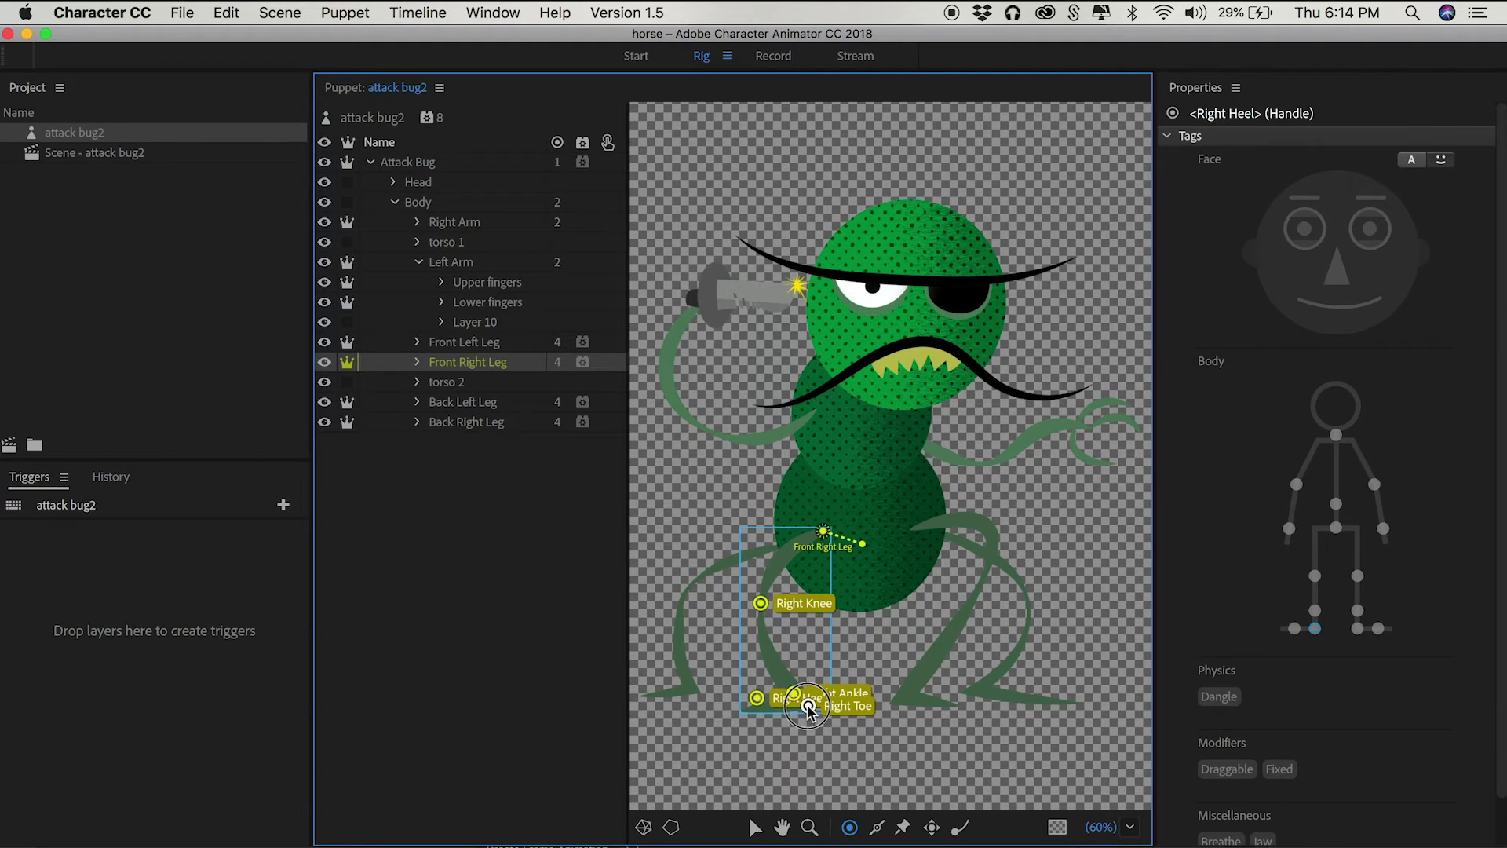
{"action": "left_click", "coordinate": [756, 698]}
{"action": "left_click_drag", "start_coordinate": [795, 694], "coordinate": [776, 663]}
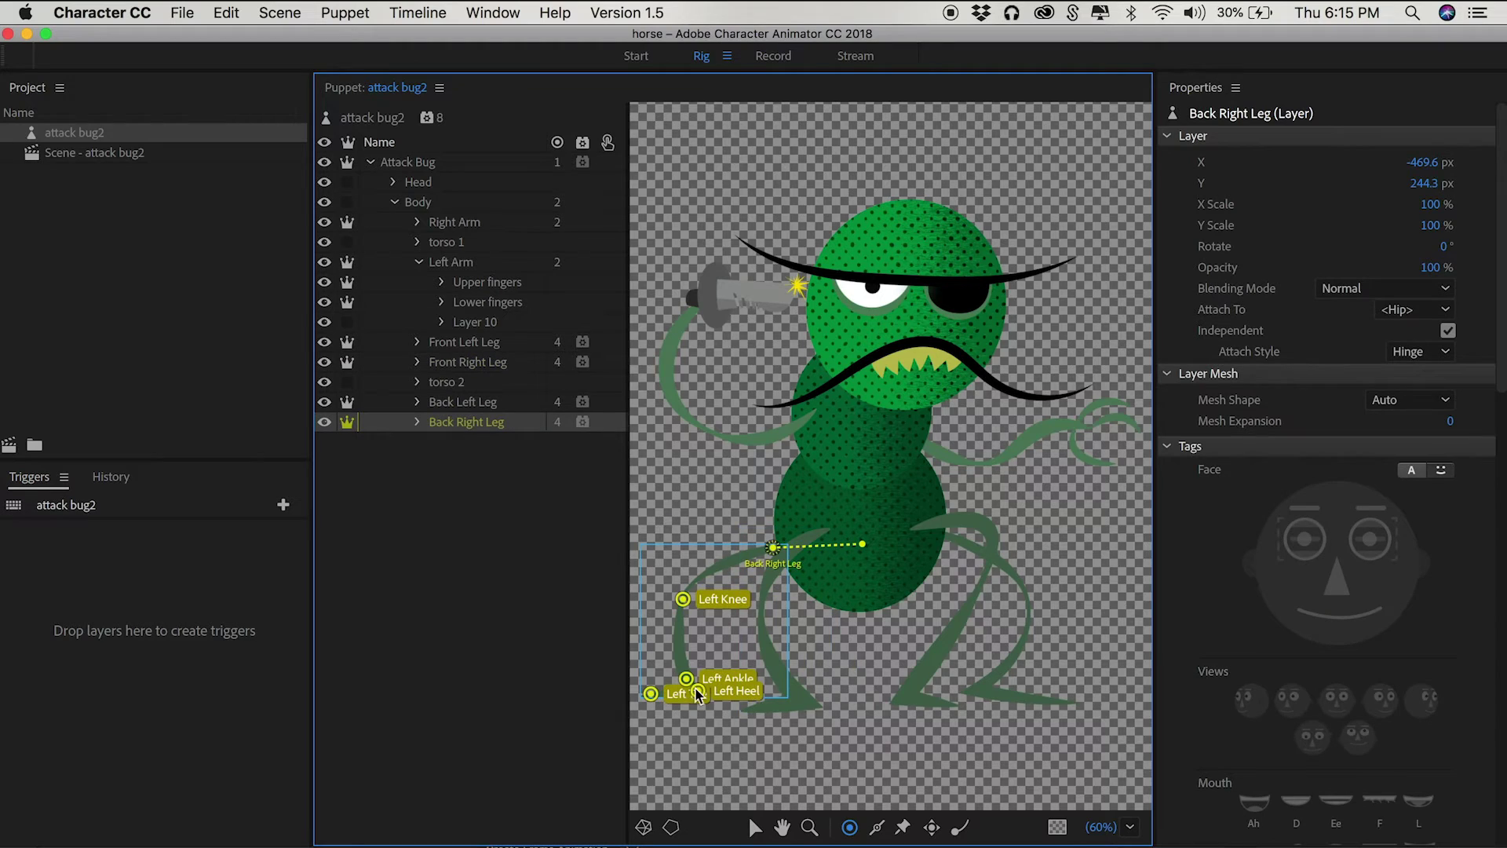
{"action": "left_click", "coordinate": [688, 693]}
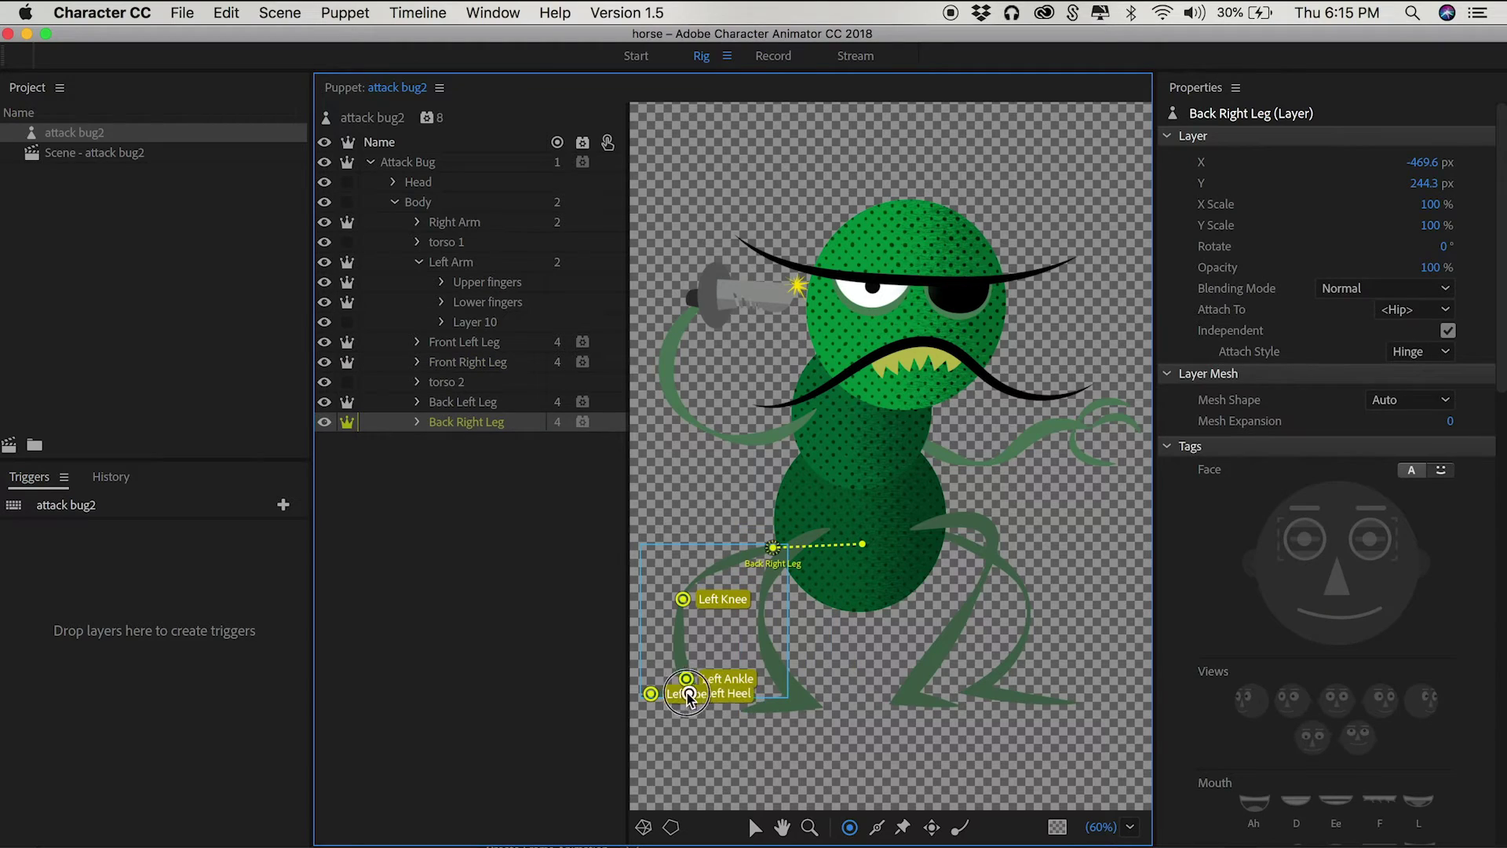
{"action": "mouse_move", "coordinate": [688, 697]}
{"action": "left_mouse_down"}
{"action": "mouse_move", "coordinate": [656, 675]}
{"action": "mouse_move", "coordinate": [696, 699]}
{"action": "left_mouse_up"}
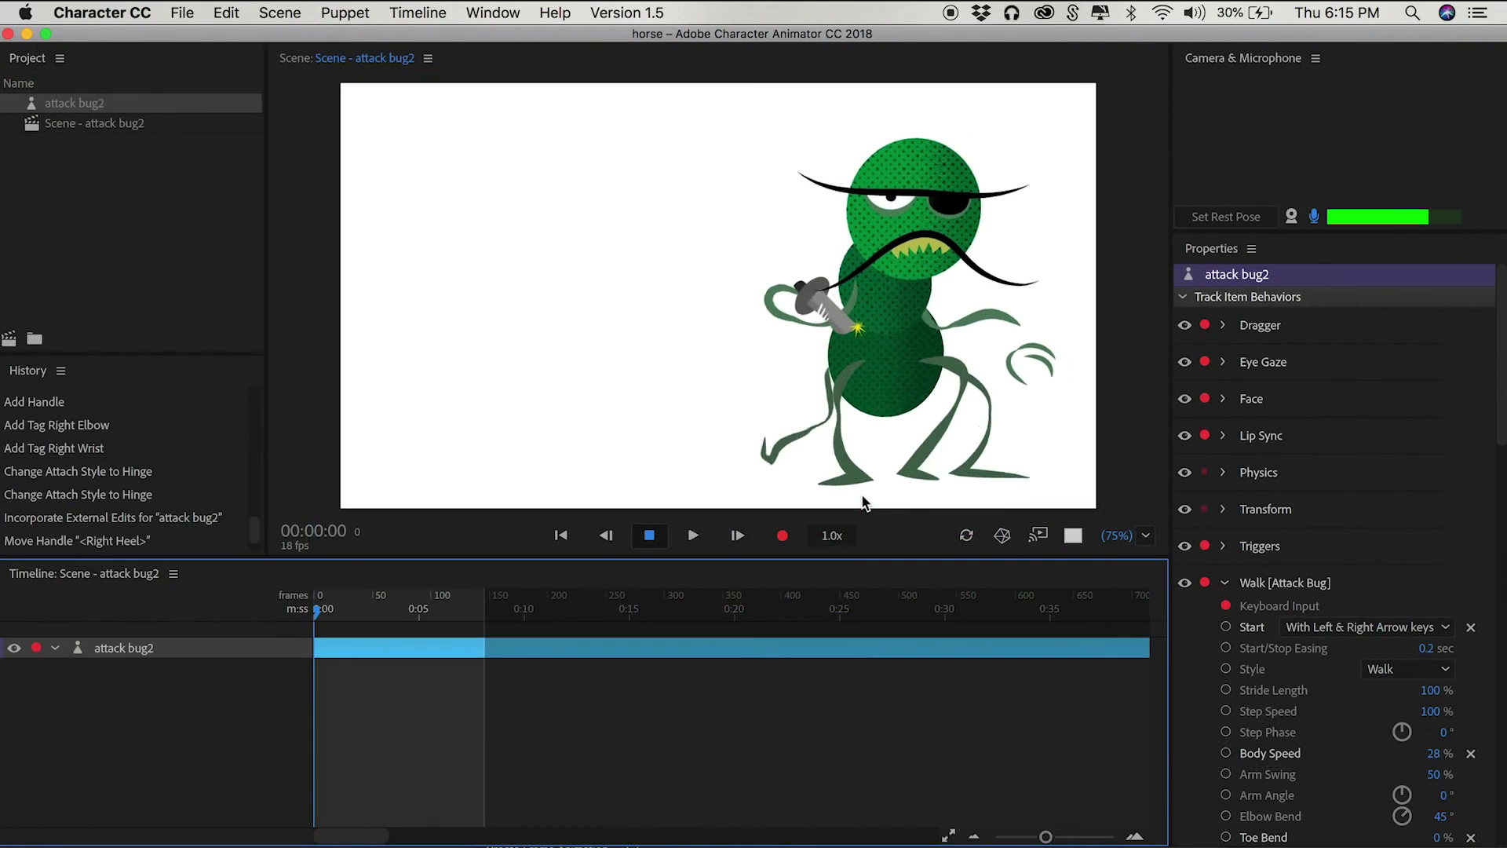
Set the back right leg's Toe Bend to 0% and its walk Strength to 55%.
{"action": "key", "text": "Left"}
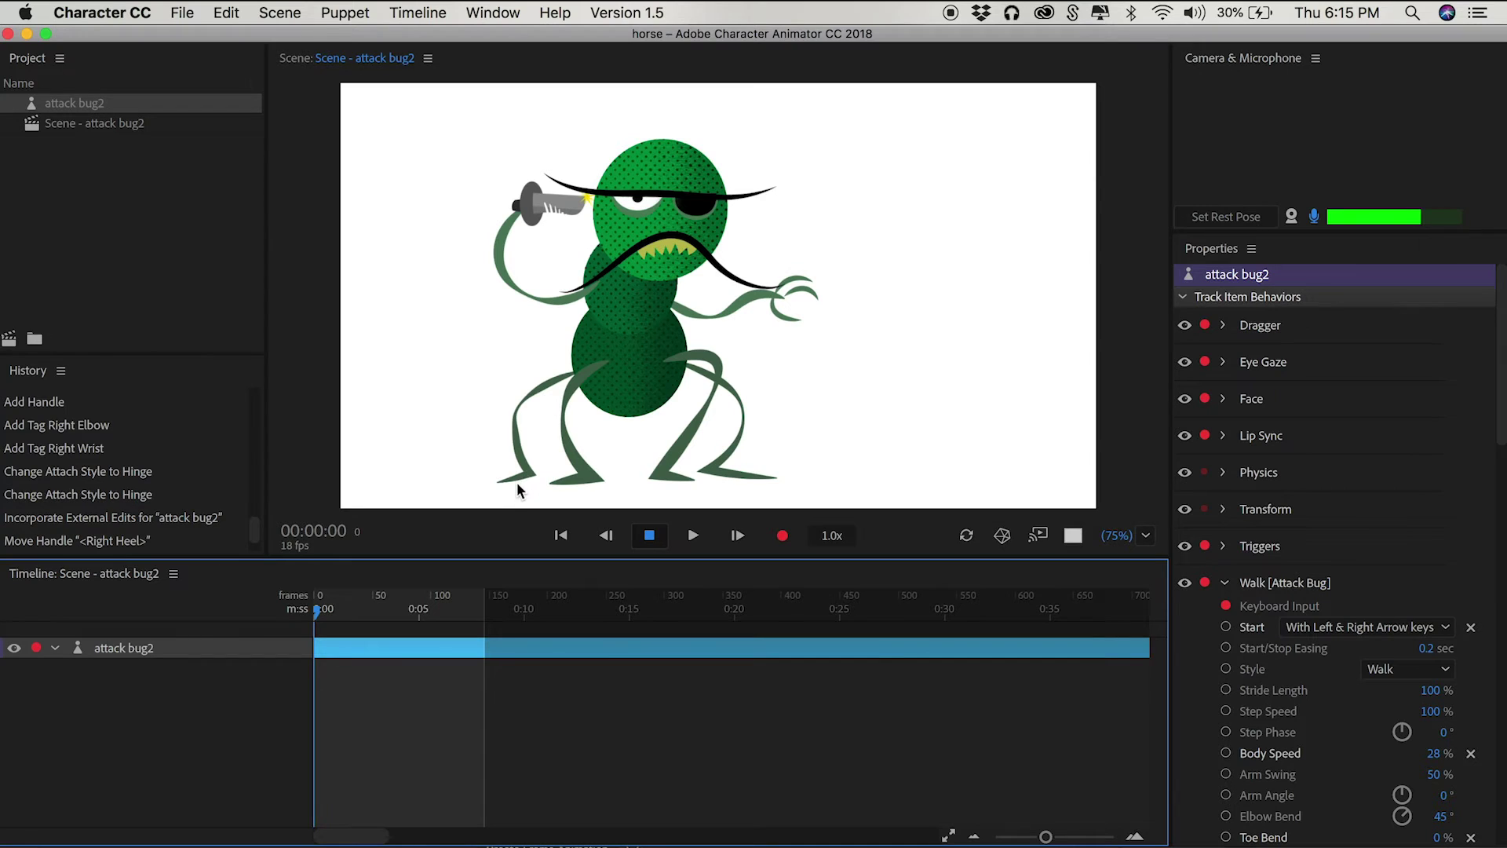
{"action": "key", "text": "Right"}
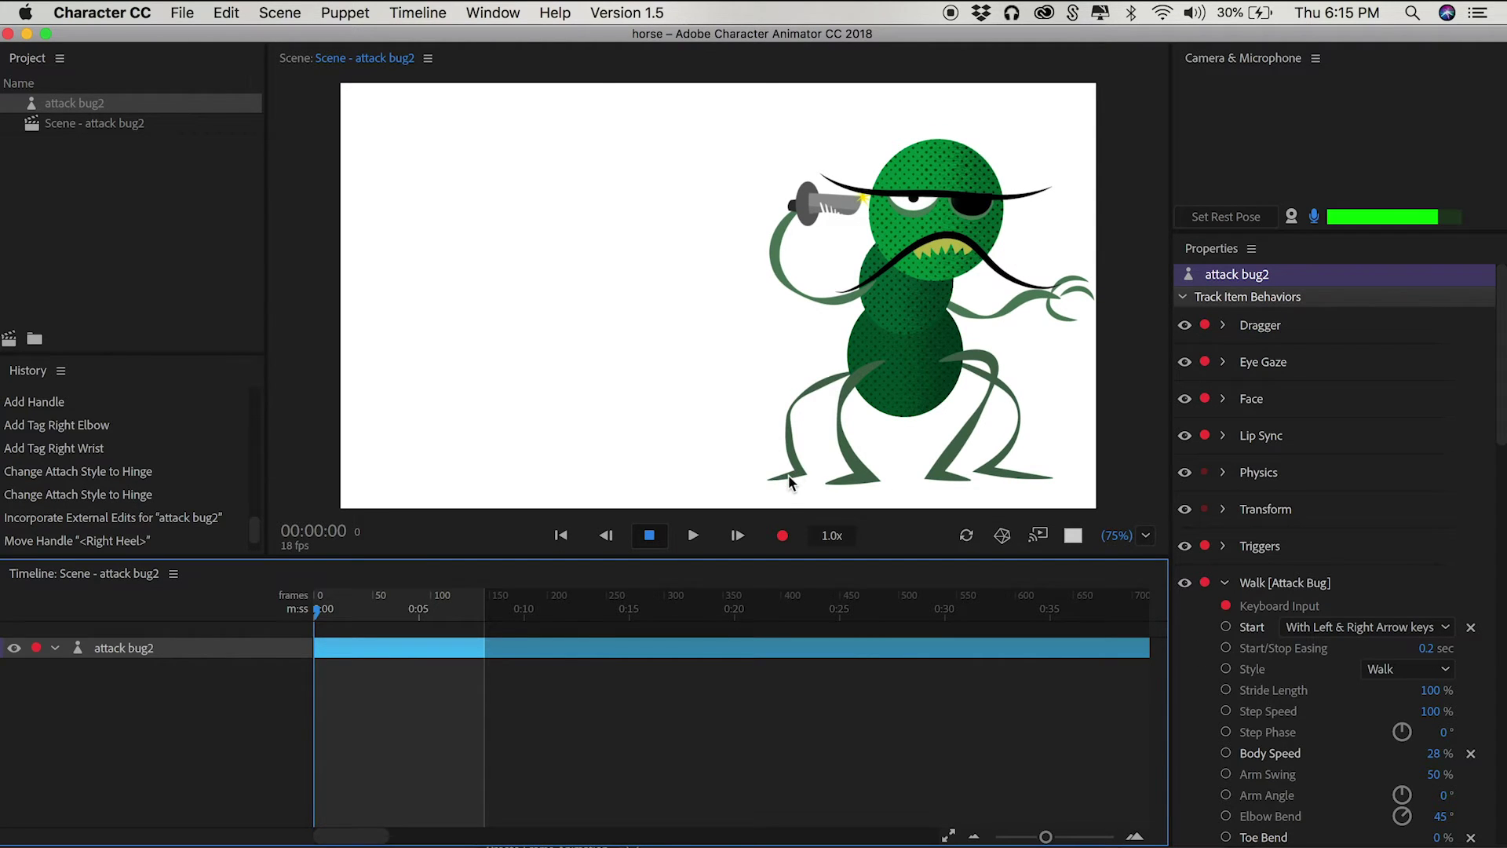
{"action": "scroll", "coordinate": [1334, 744], "scroll_direction": "down", "scroll_amount": 3}
{"action": "scroll", "coordinate": [1334, 744], "scroll_direction": "down", "scroll_amount": 9}
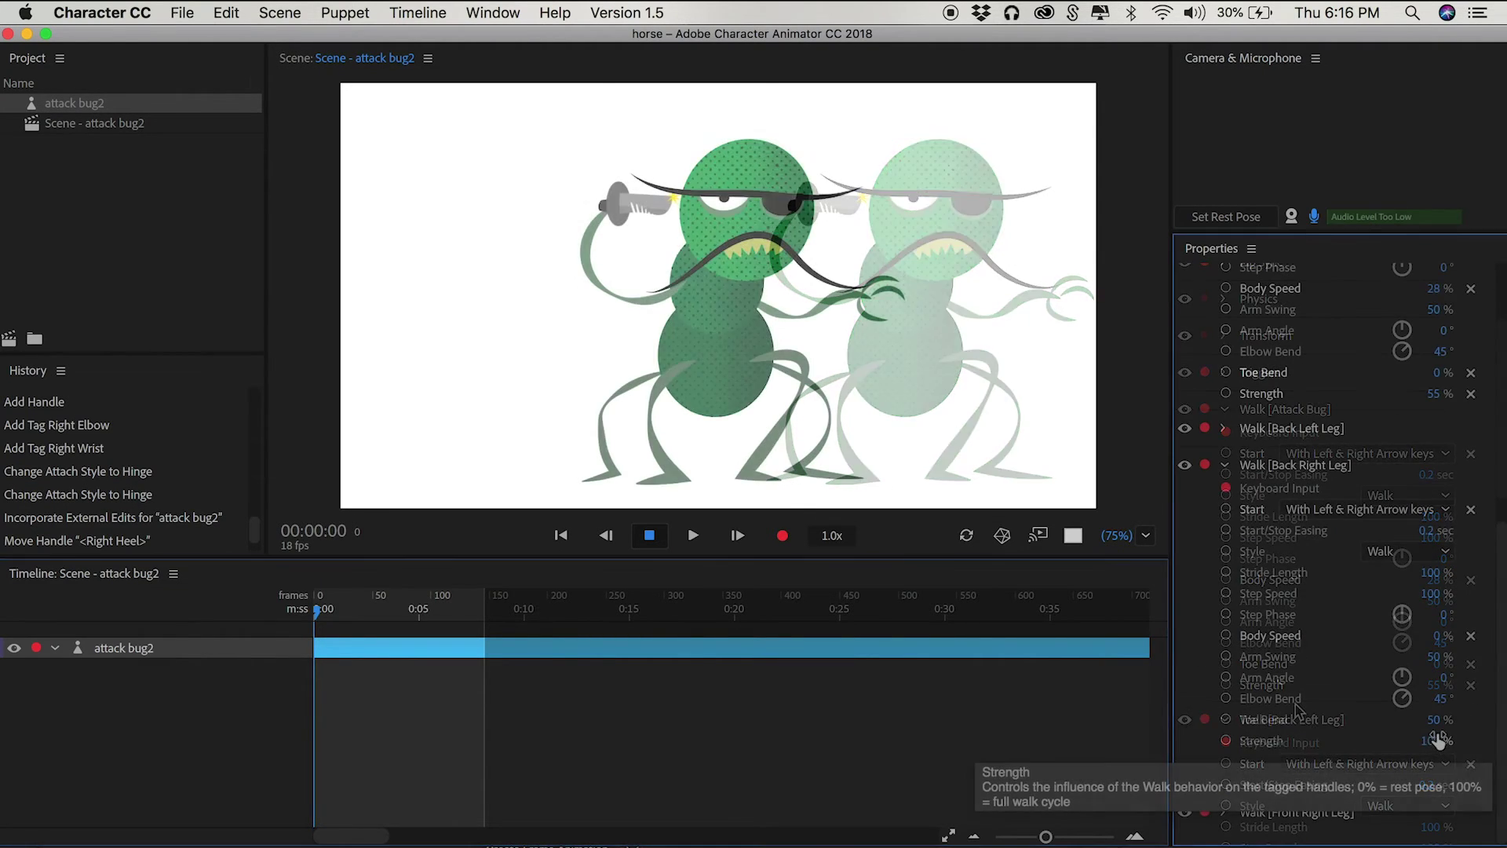
{"action": "left_click", "coordinate": [1437, 726]}
{"action": "left_click_drag", "start_coordinate": [1436, 726], "coordinate": [1327, 730]}
{"action": "left_click_drag", "start_coordinate": [1436, 746], "coordinate": [1430, 747]}
{"action": "left_click", "coordinate": [1429, 742]}
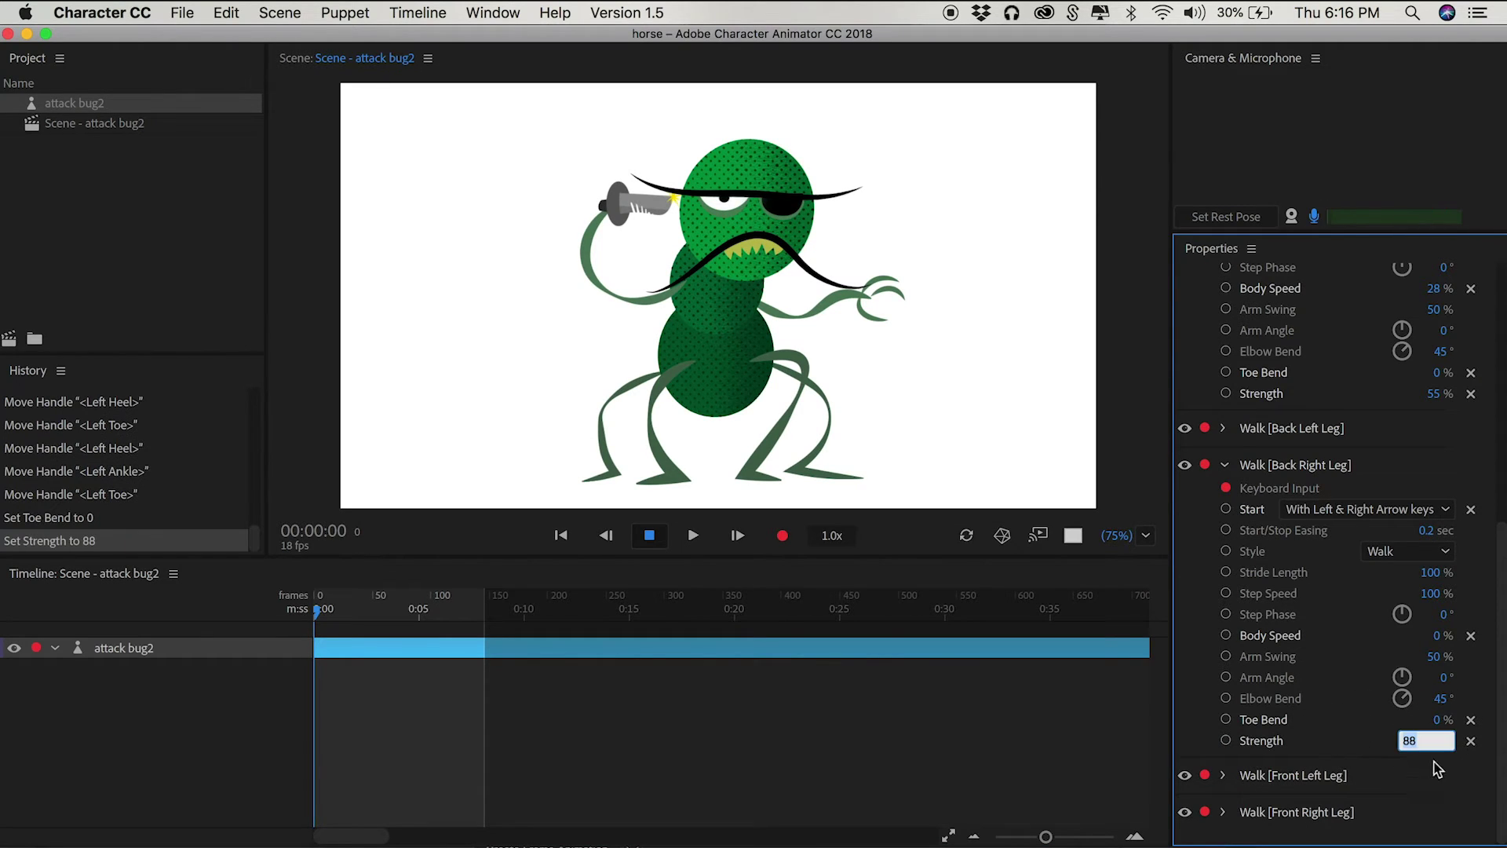
{"action": "type", "text": "55"}
{"action": "key", "text": "Return"}
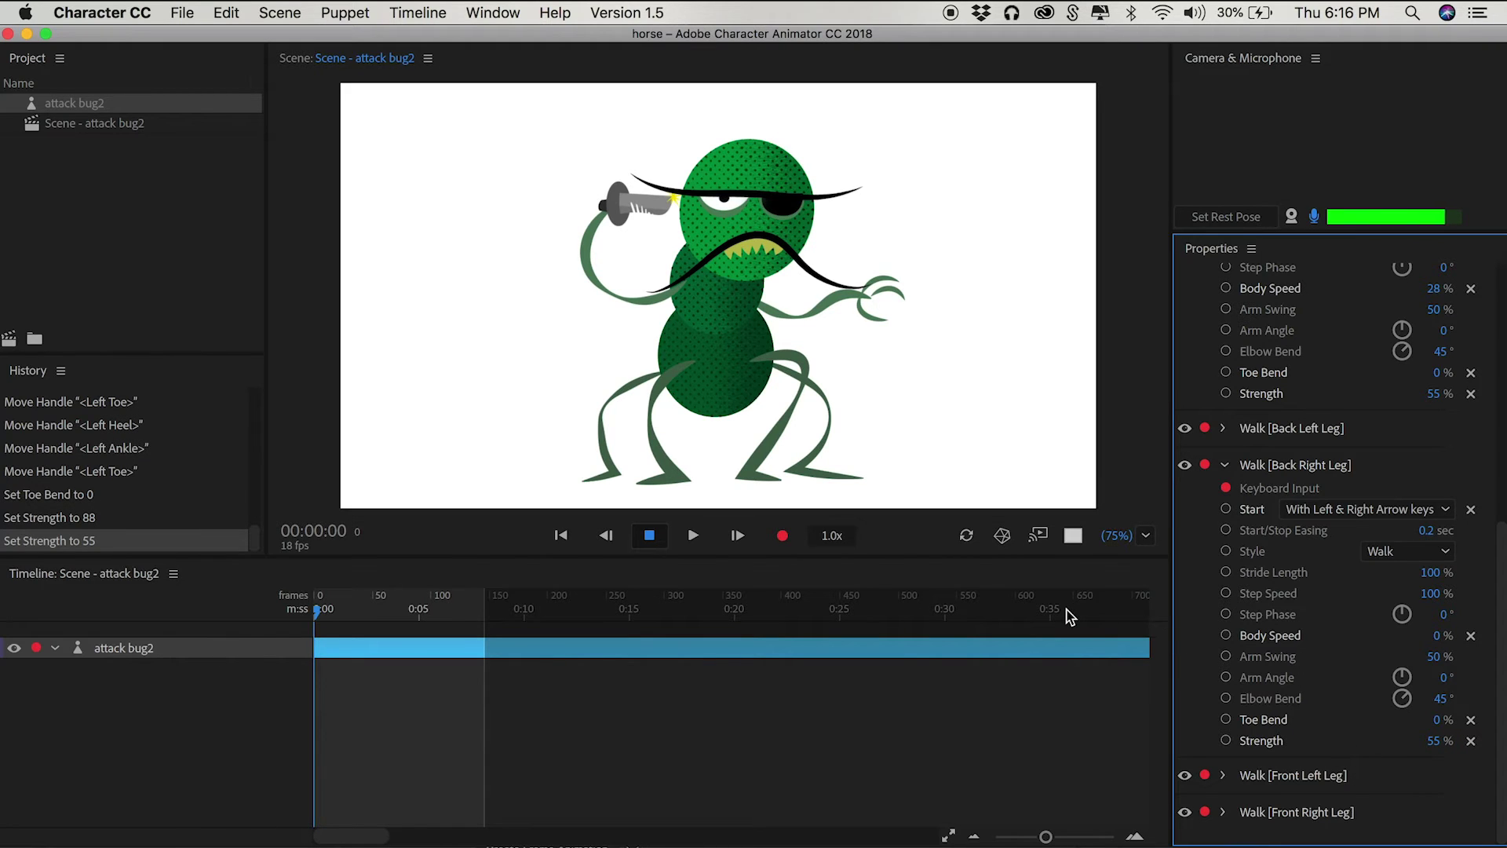
Walk the bug right and back left with the arrow keys to test the legs.
{"action": "key", "text": "Right"}
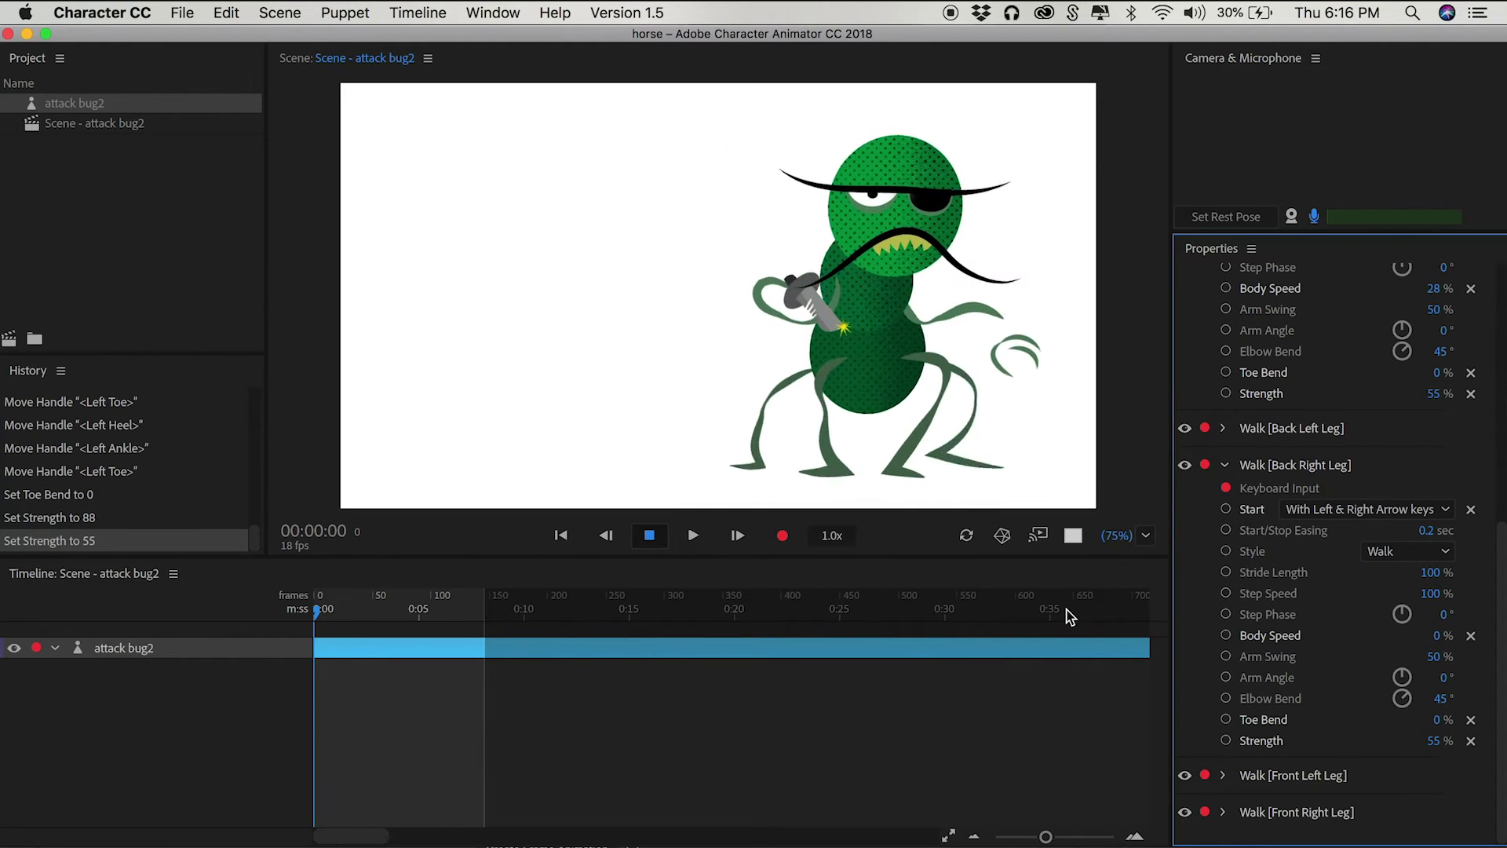
{"action": "key", "text": "Right"}
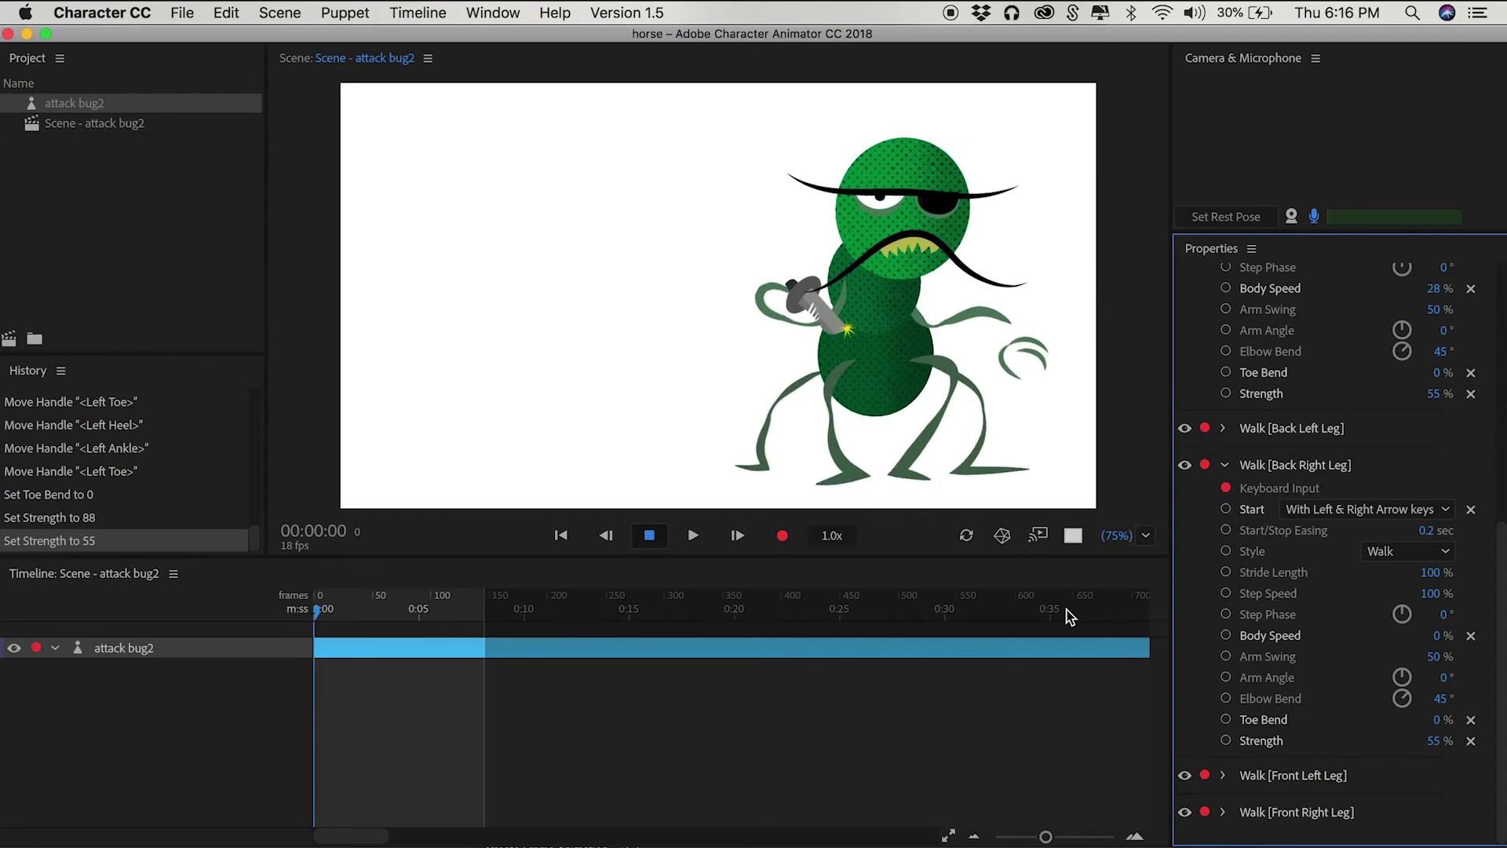
{"action": "key", "text": "Left"}
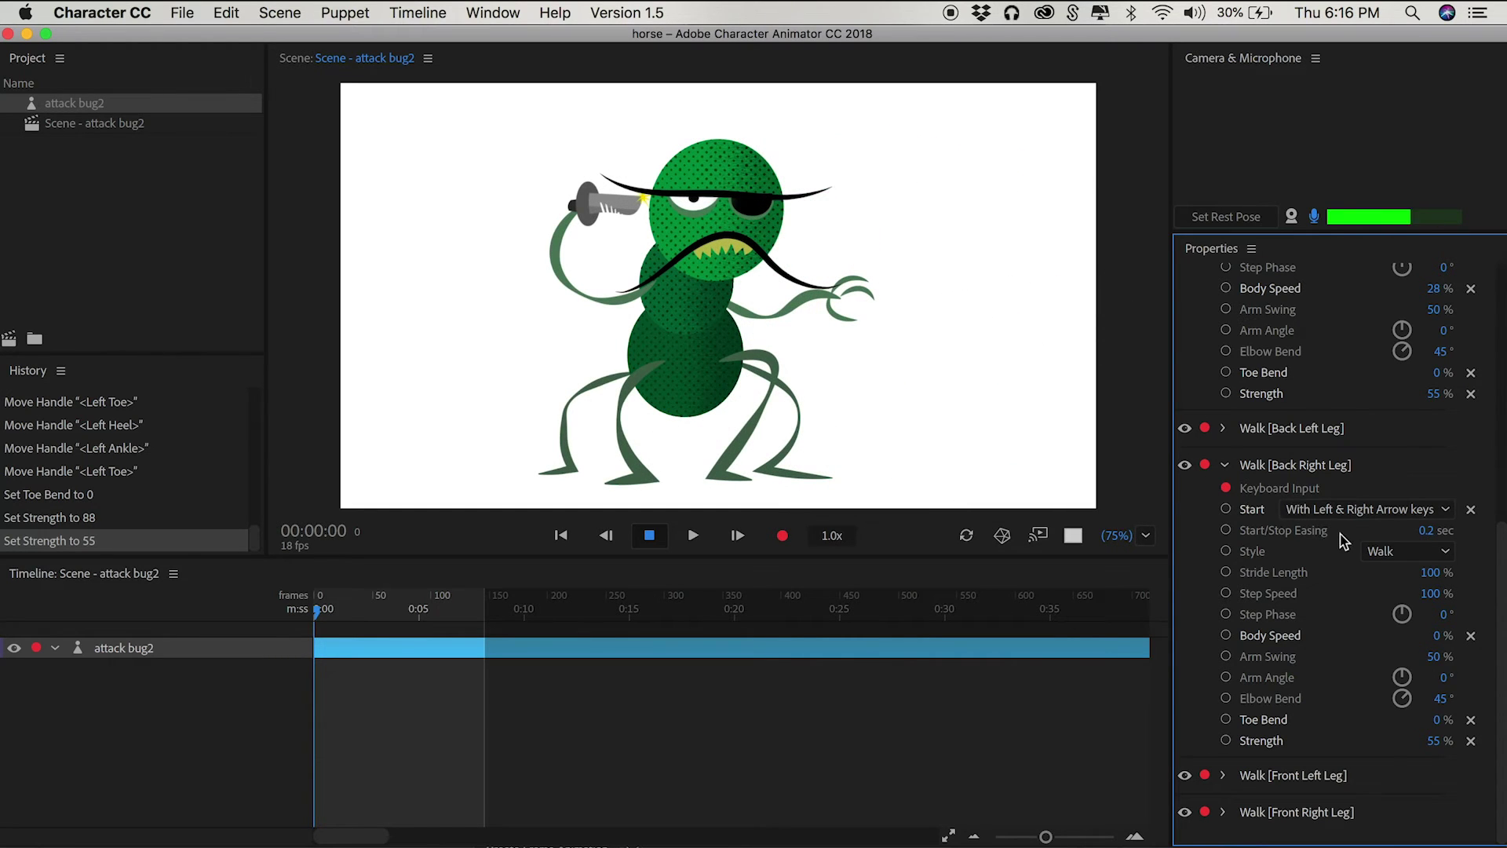
{"action": "scroll", "coordinate": [1339, 539], "scroll_direction": "up", "scroll_amount": 5}
{"action": "scroll", "coordinate": [1339, 550], "scroll_direction": "down", "scroll_amount": 8}
Set Walk [Front Left Leg] Strength to 55%.
{"action": "left_click", "coordinate": [1222, 775]}
{"action": "scroll", "coordinate": [1255, 706], "scroll_direction": "down", "scroll_amount": 4}
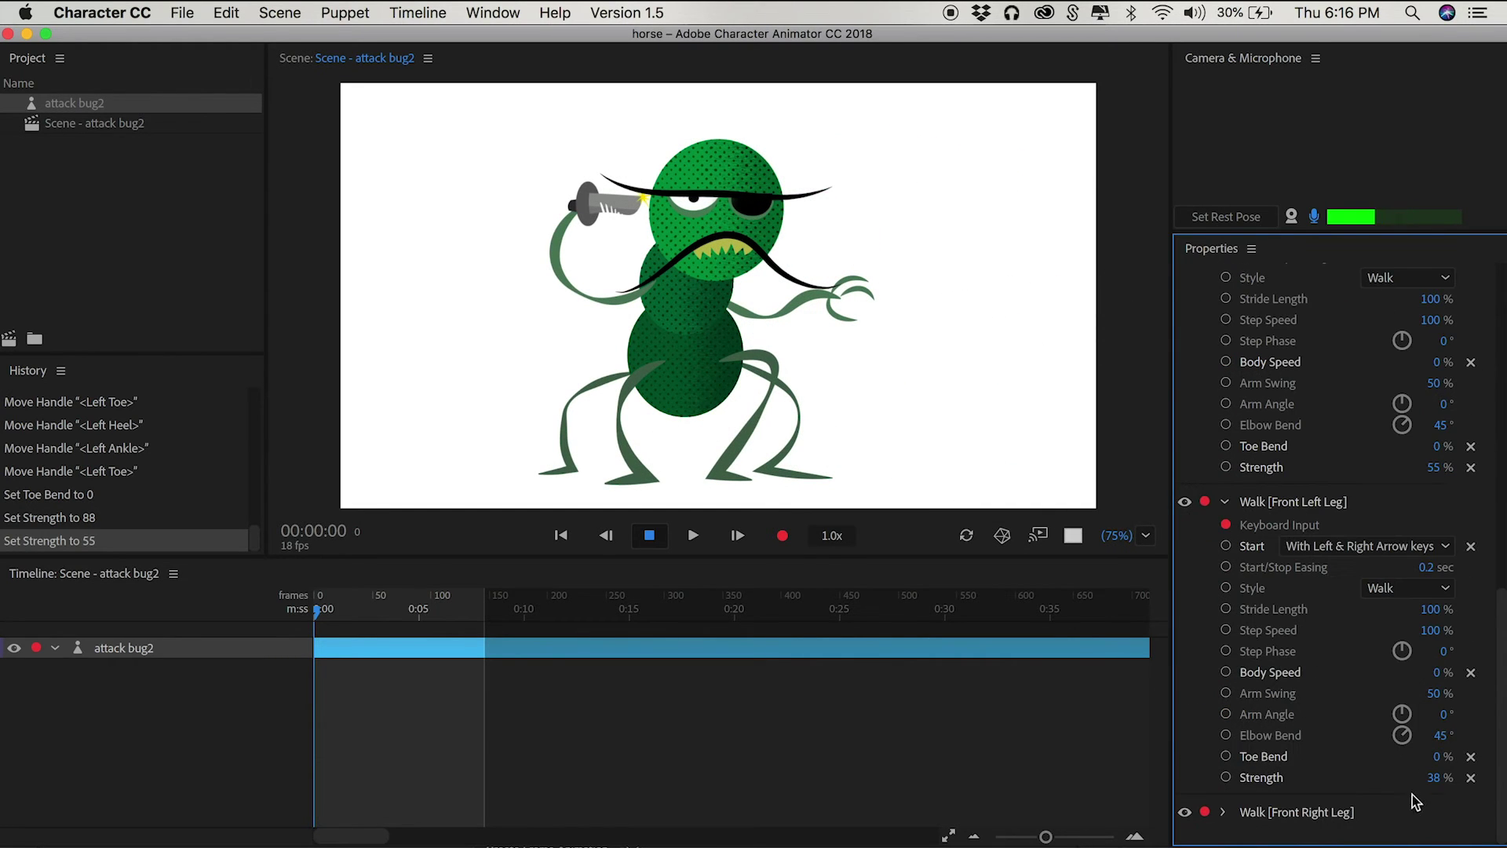
{"action": "left_click", "coordinate": [1433, 777]}
{"action": "type", "text": "55"}
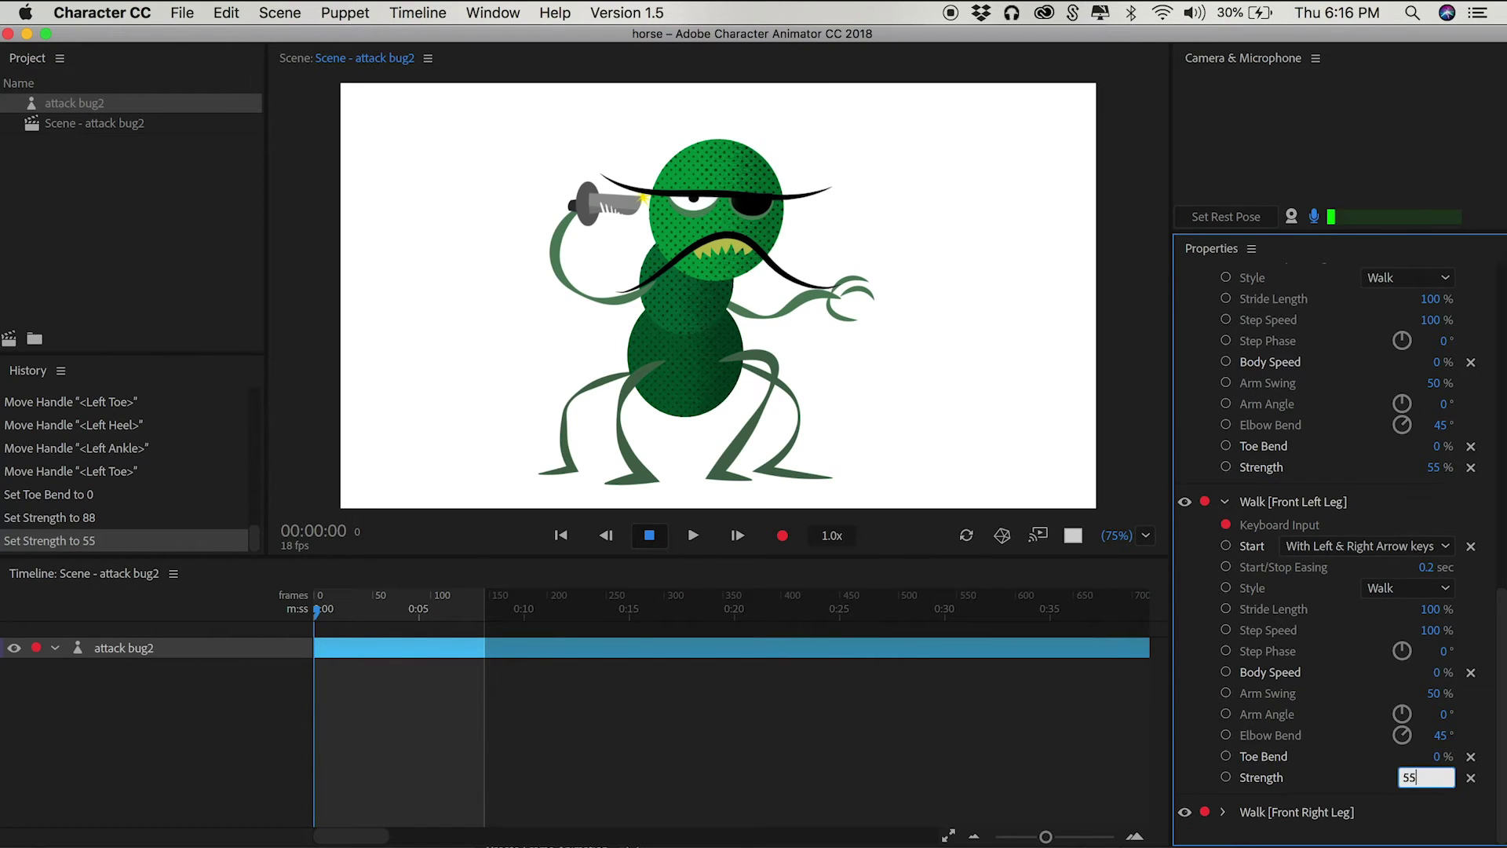
{"action": "key", "text": "Return"}
Preview the front left leg with Toe Bend up to 95%, then reset Toe Bend to 0%.
{"action": "left_click_drag", "start_coordinate": [1413, 756], "coordinate": [1438, 787]}
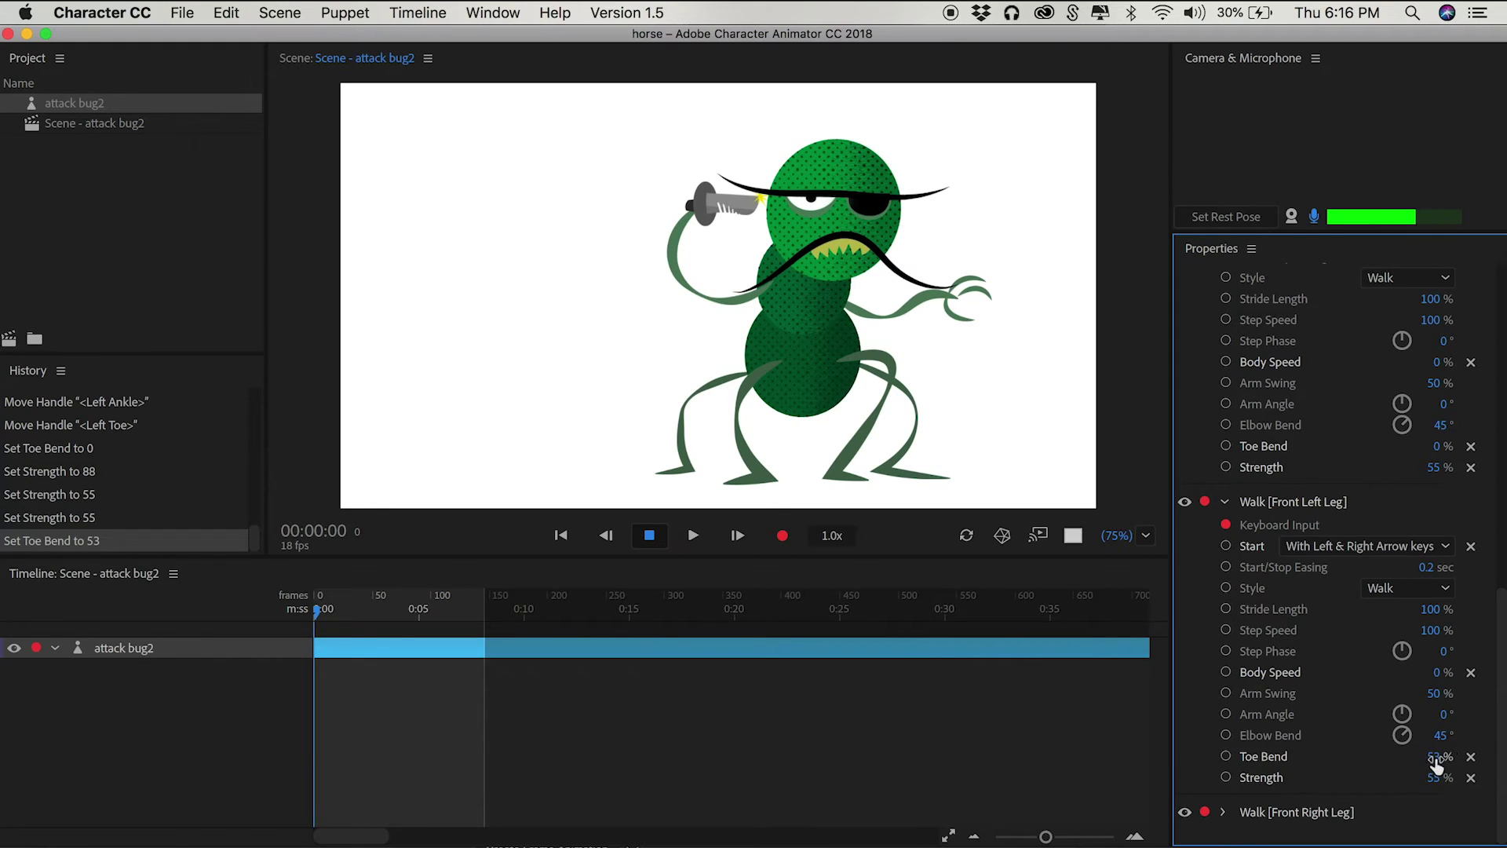
{"action": "key", "text": "Left"}
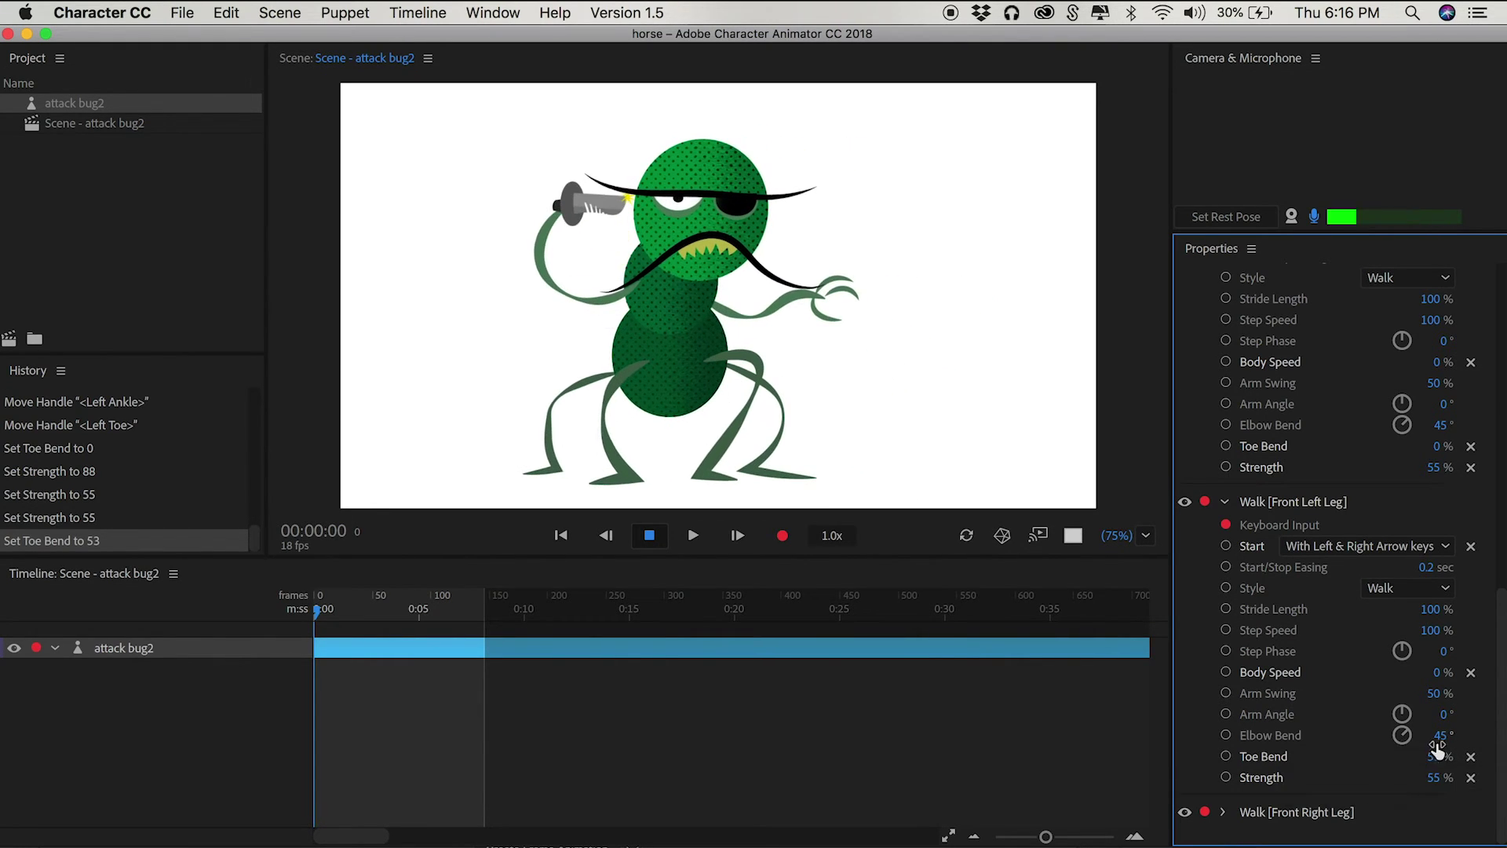
{"action": "left_click_drag", "start_coordinate": [1434, 756], "coordinate": [1505, 767]}
{"action": "key", "text": "Right"}
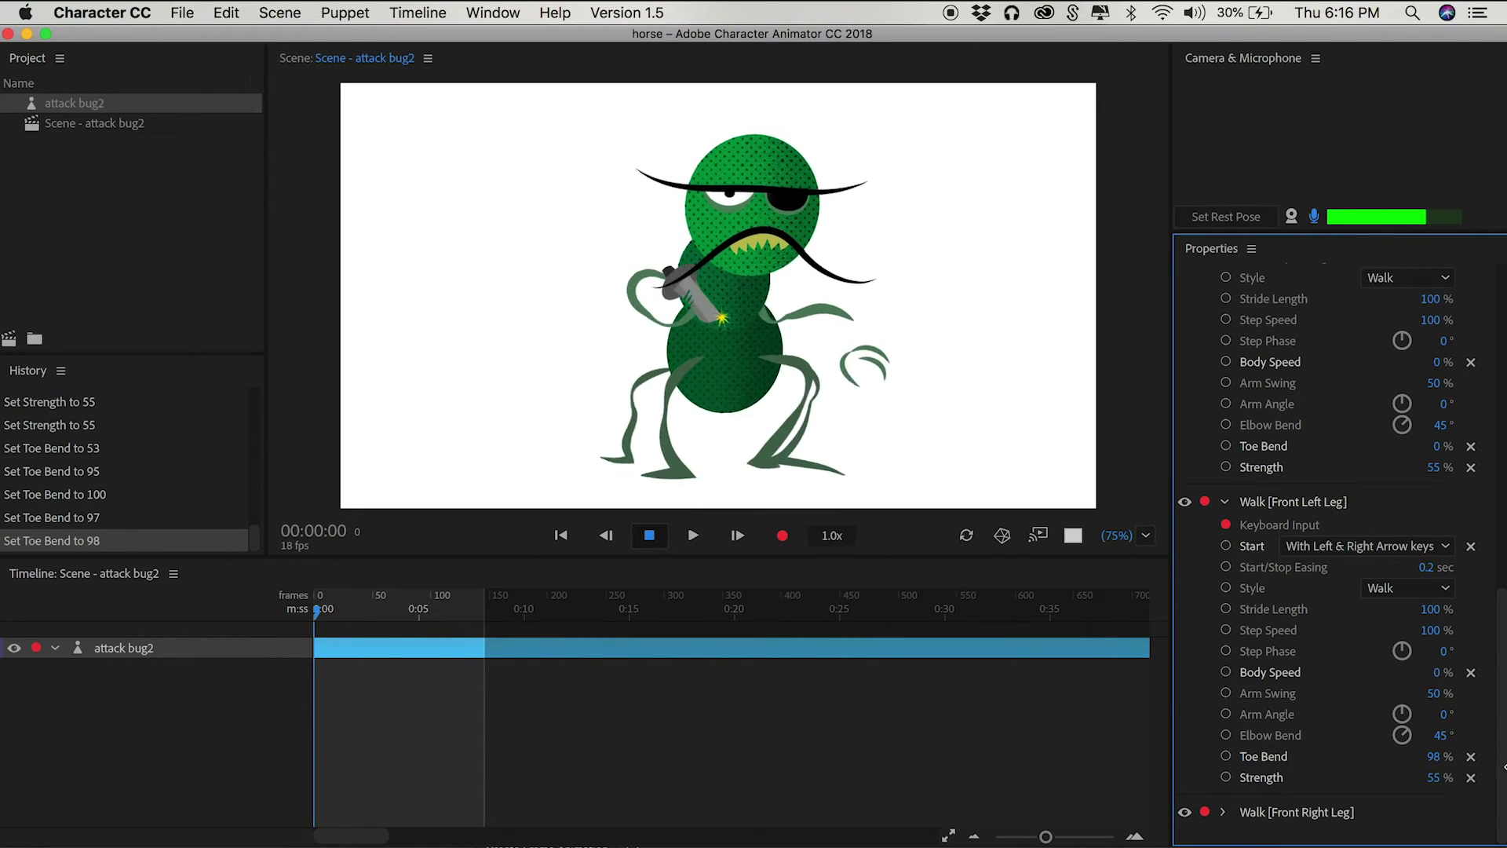
{"action": "key", "text": "Right"}
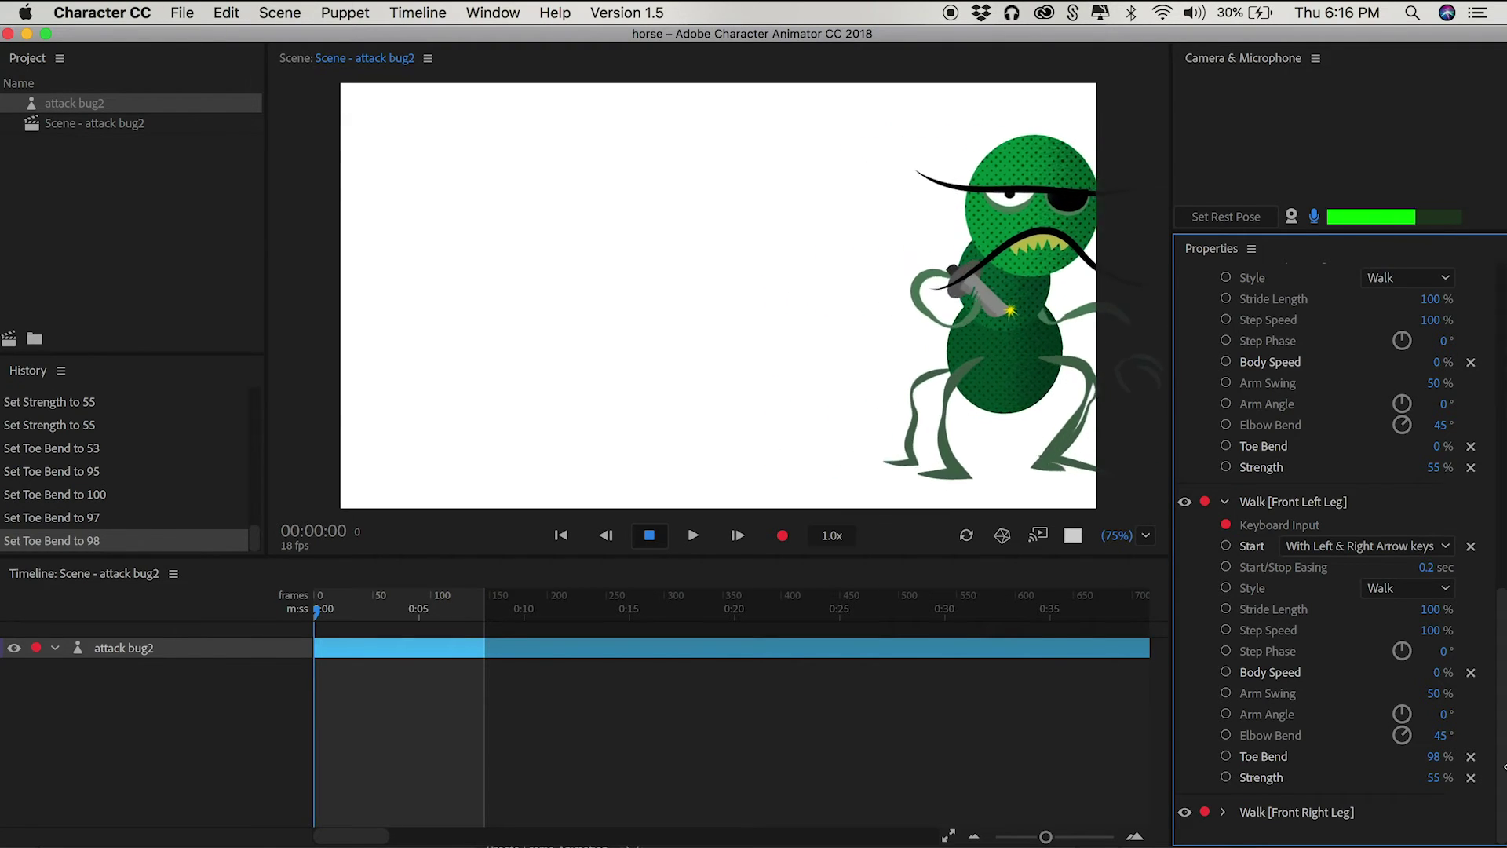
{"action": "key", "text": "Left"}
{"action": "key", "text": "Left"}
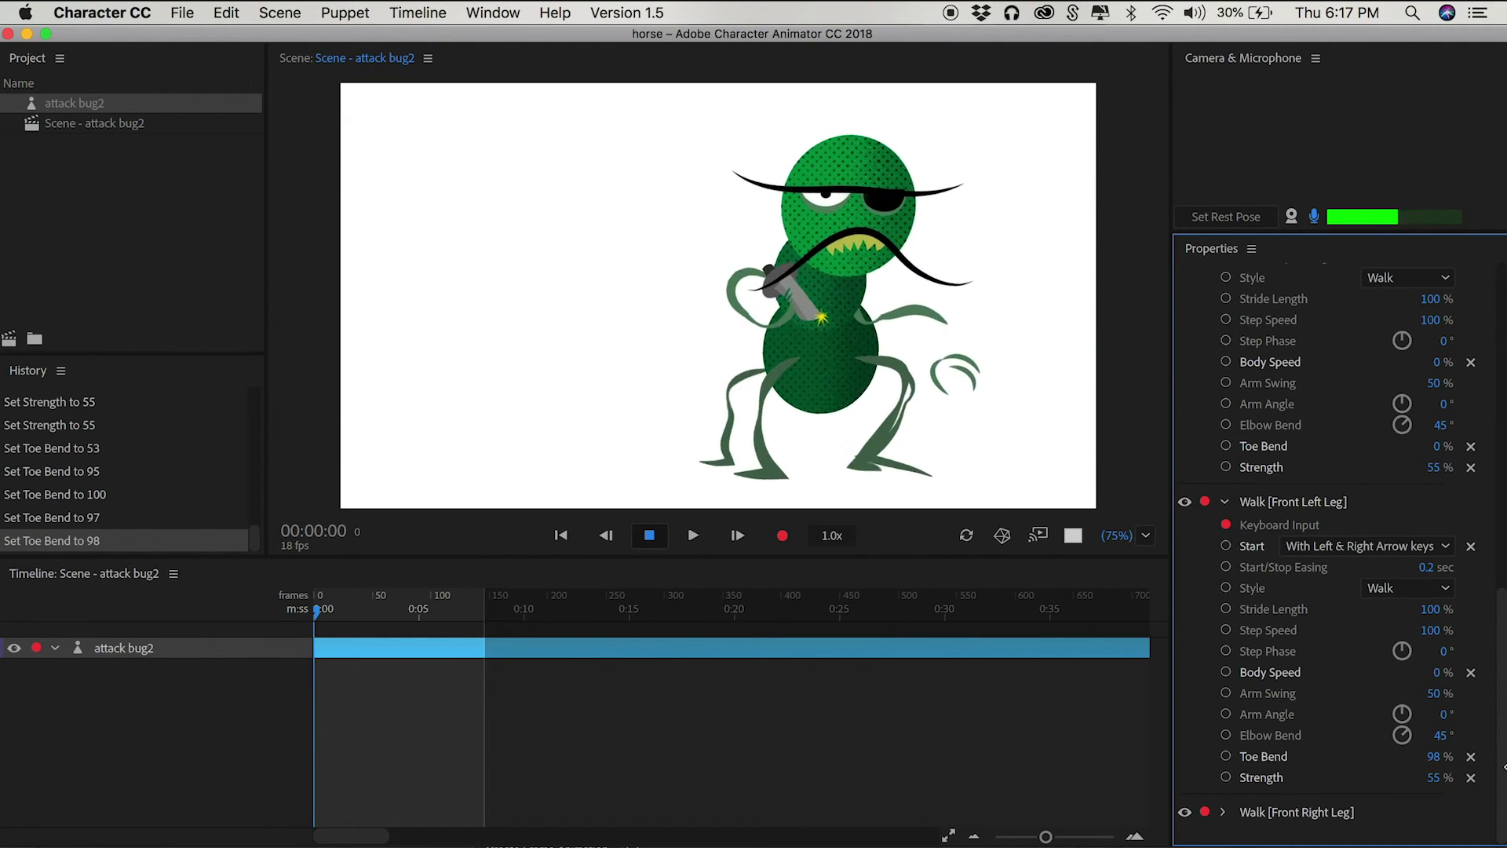
{"action": "key", "text": "Left"}
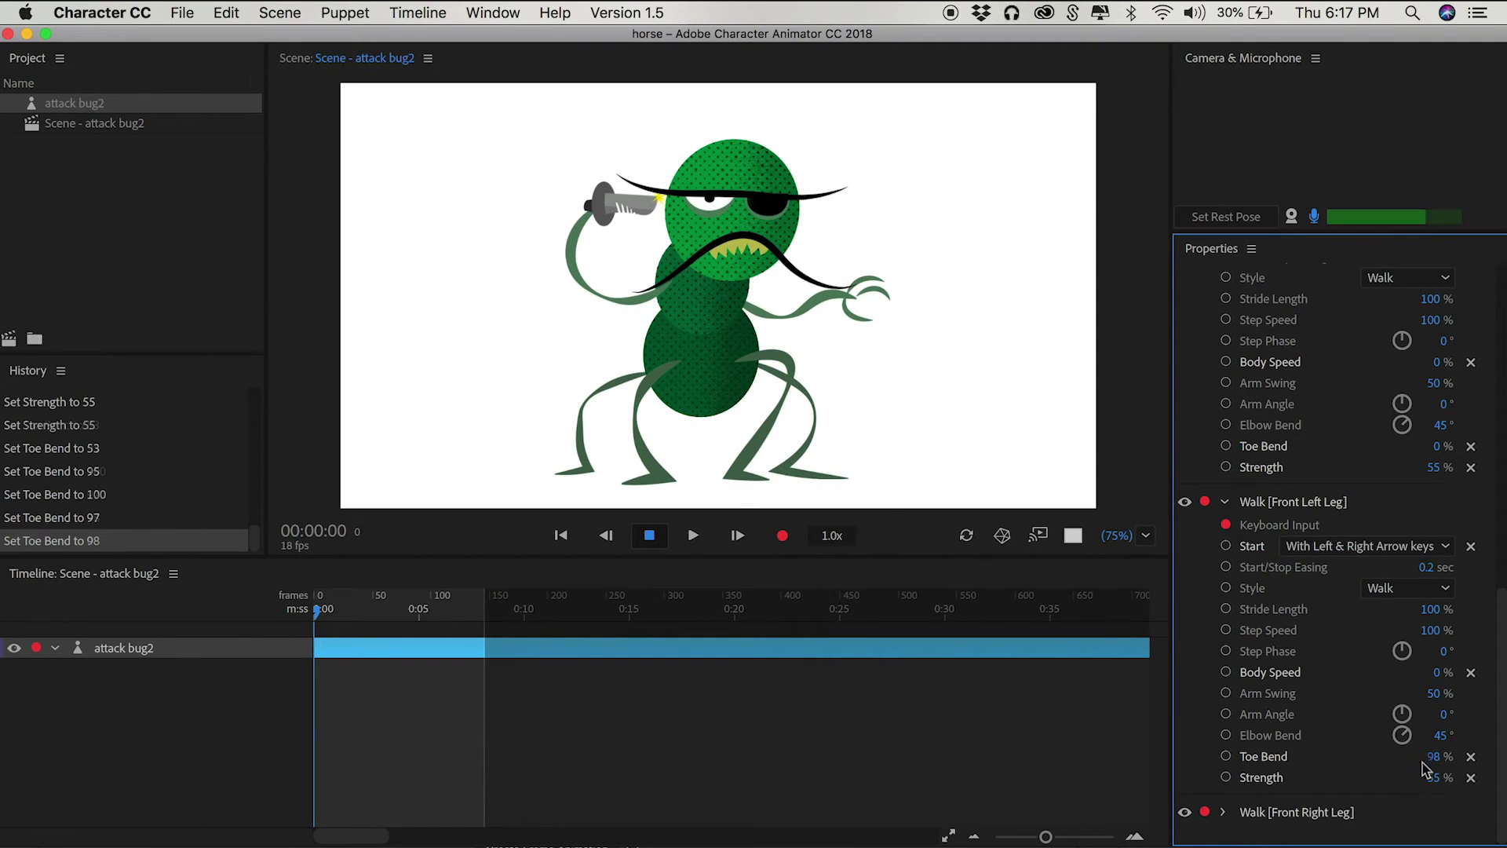
{"action": "left_click_drag", "start_coordinate": [1433, 757], "coordinate": [1405, 760]}
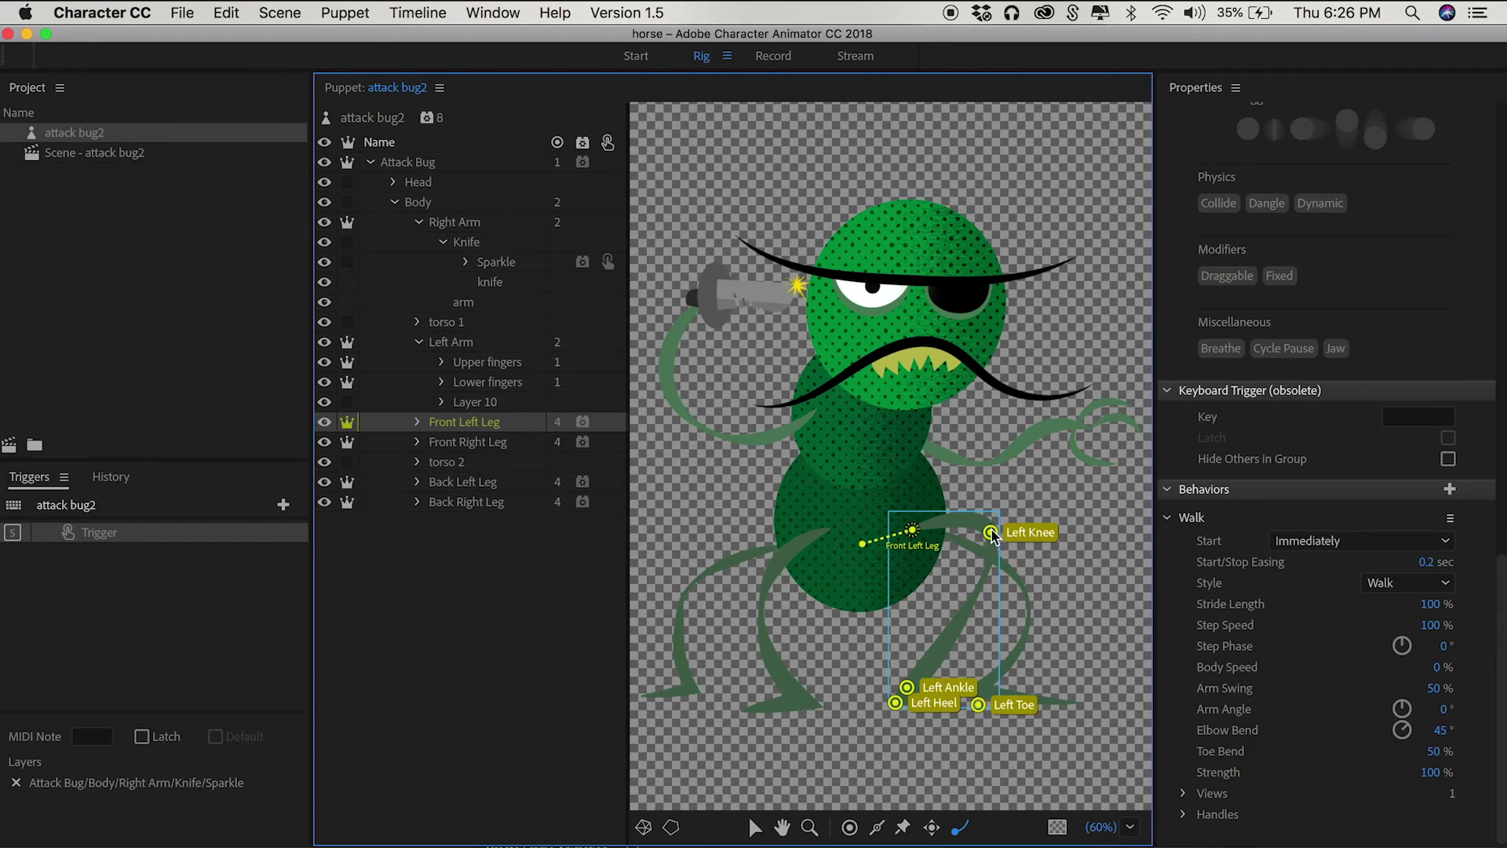
Lower the front left leg's Left Knee handle and shift the front right leg's Right Knee handle.
{"action": "left_click_drag", "start_coordinate": [991, 534], "coordinate": [949, 589]}
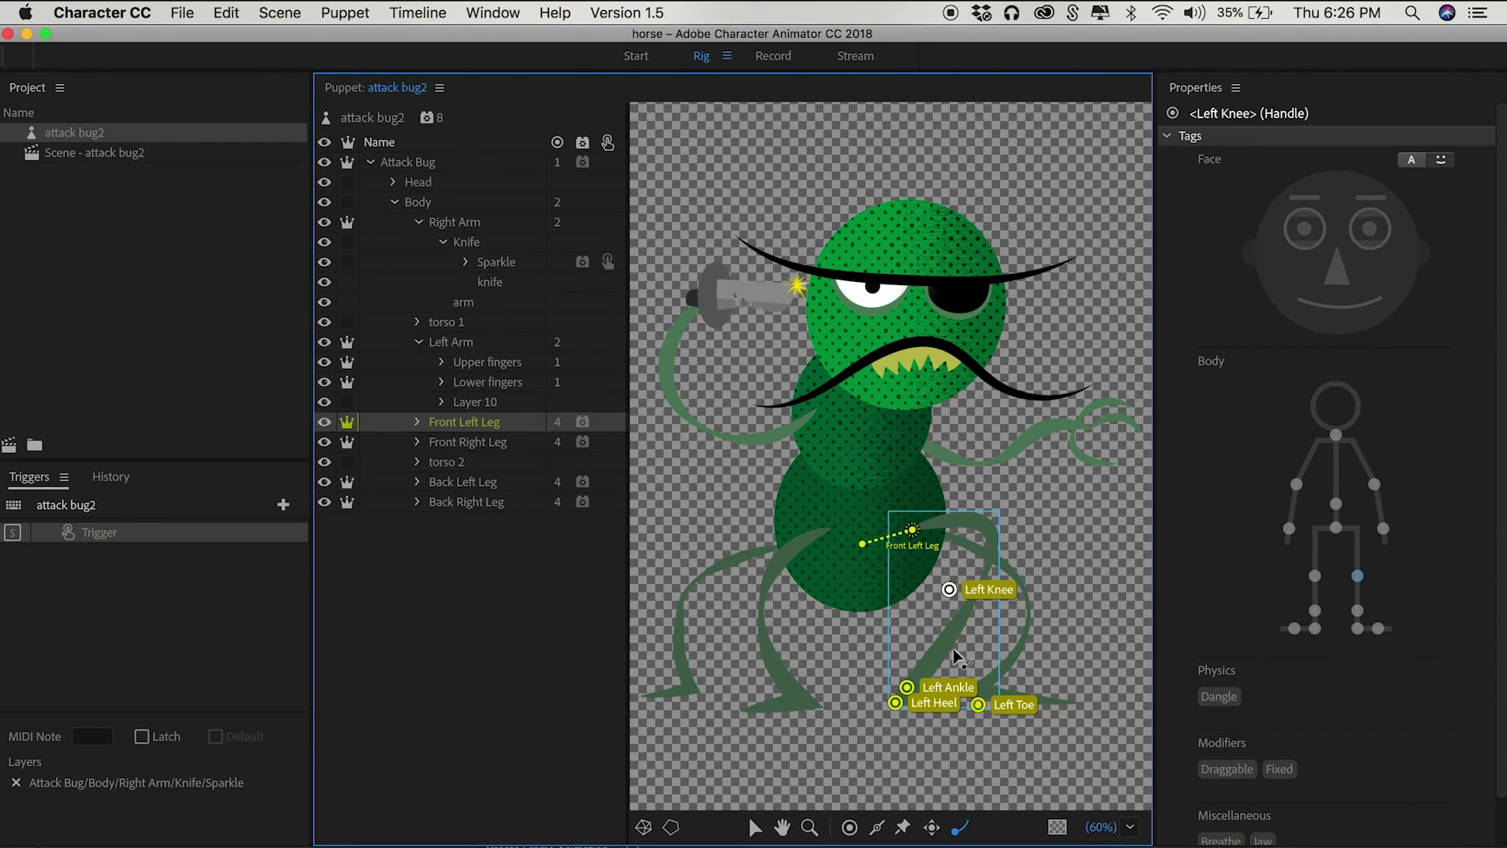
{"action": "mouse_move", "coordinate": [950, 591]}
{"action": "left_mouse_down"}
{"action": "mouse_move", "coordinate": [955, 534]}
{"action": "mouse_move", "coordinate": [942, 599]}
{"action": "left_mouse_up"}
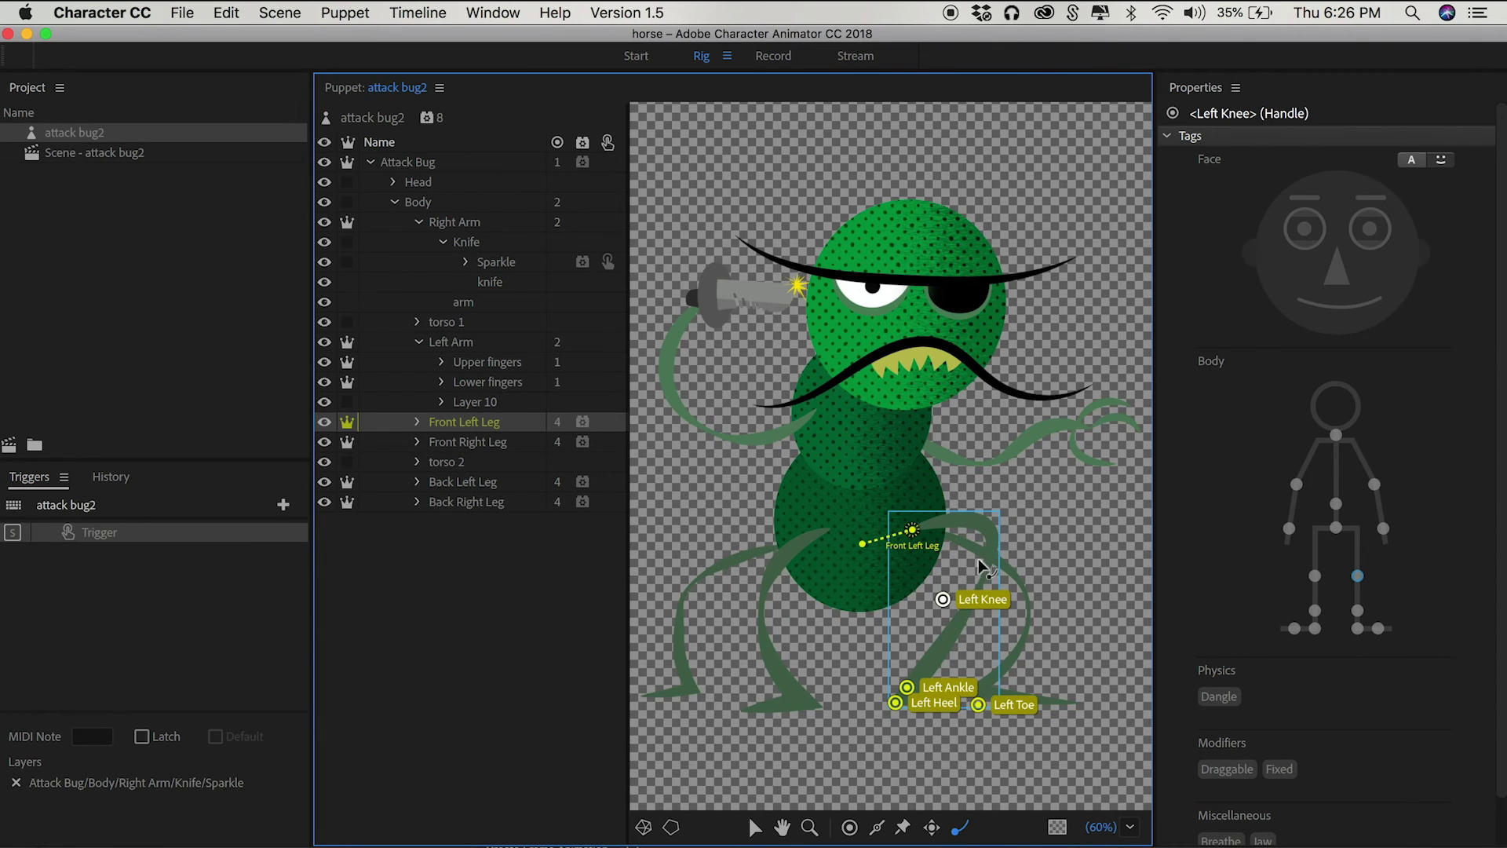
{"action": "left_click", "coordinate": [485, 444]}
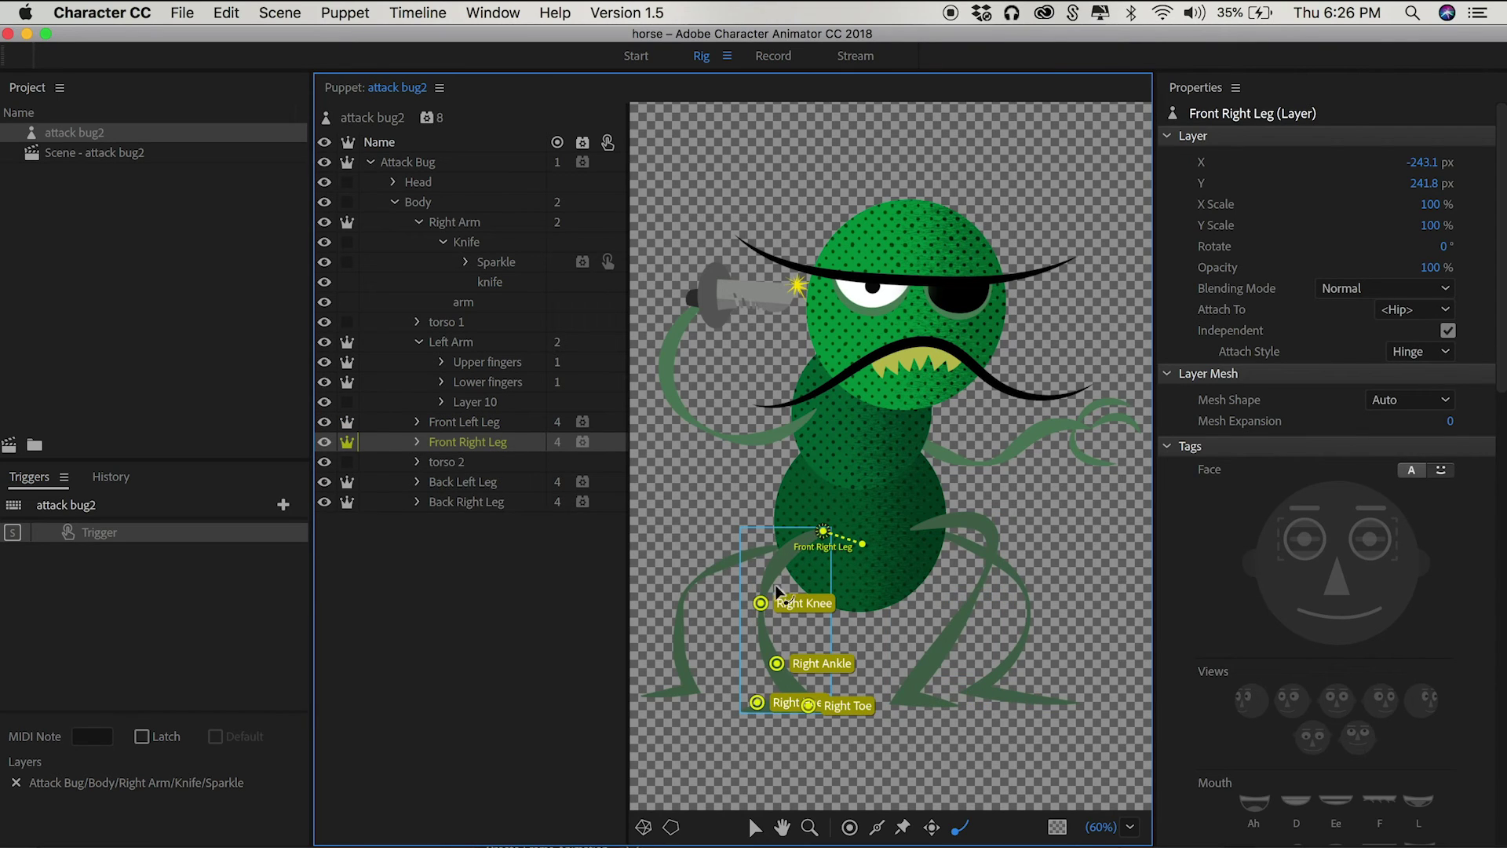
{"action": "left_click_drag", "start_coordinate": [760, 603], "coordinate": [777, 607]}
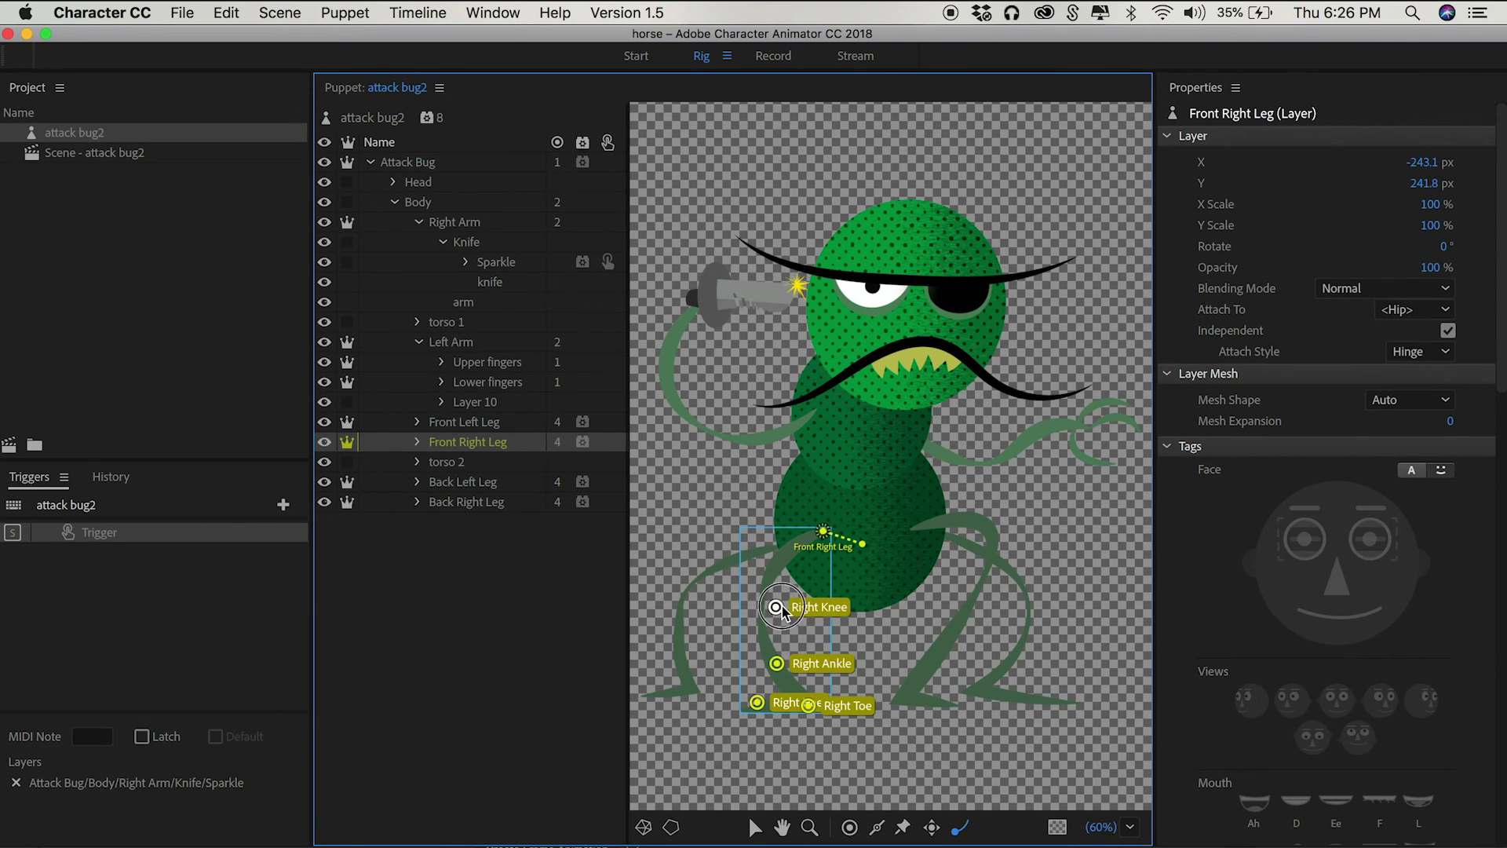
Nudge the back left and back right knee handles; move the back right leg's origin slightly down-left.
{"action": "left_click", "coordinate": [465, 486]}
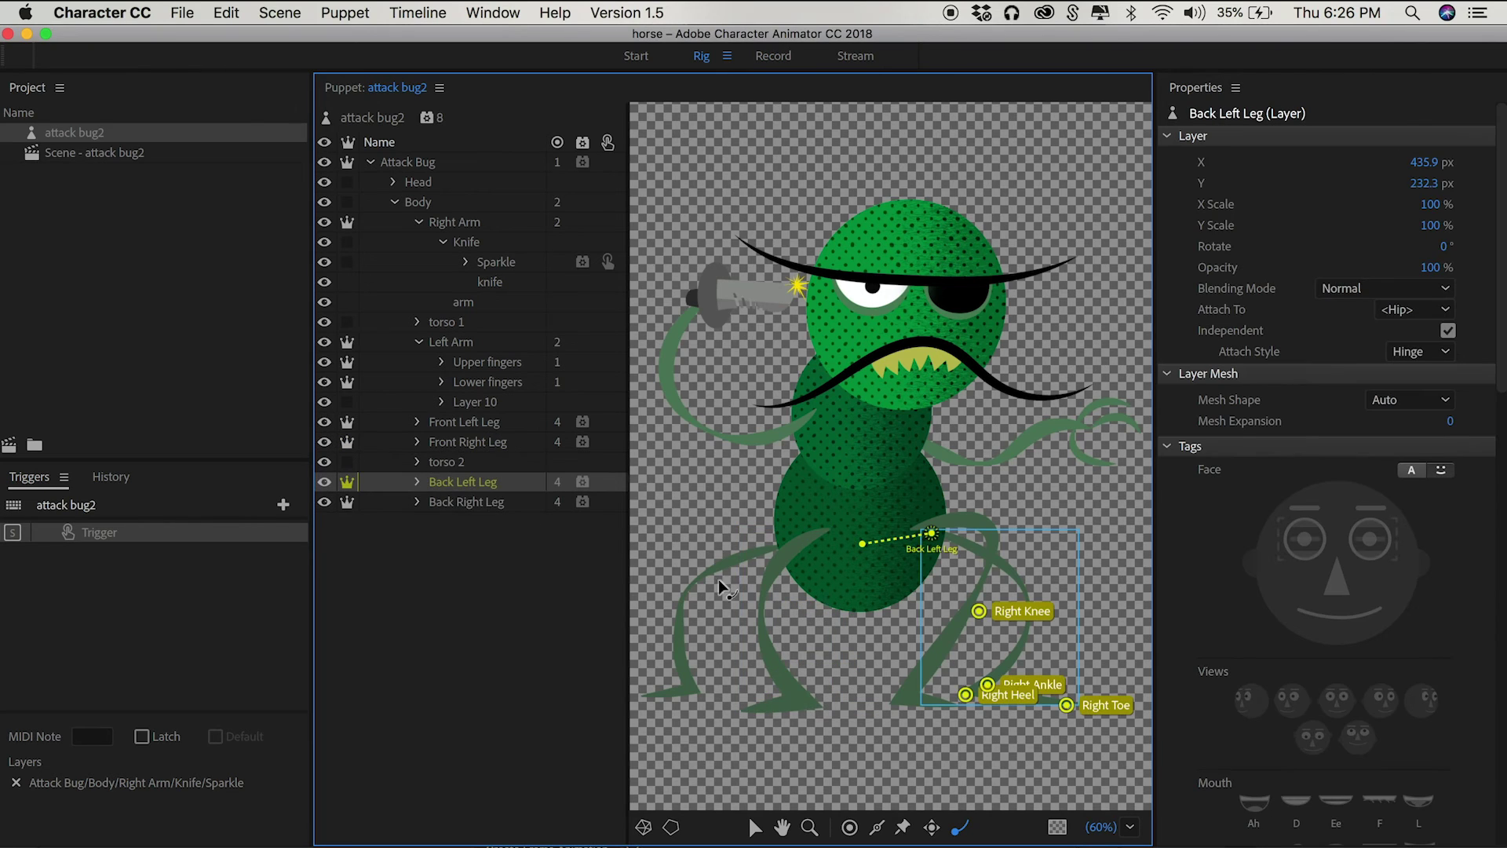
{"action": "left_click_drag", "start_coordinate": [985, 618], "coordinate": [990, 622]}
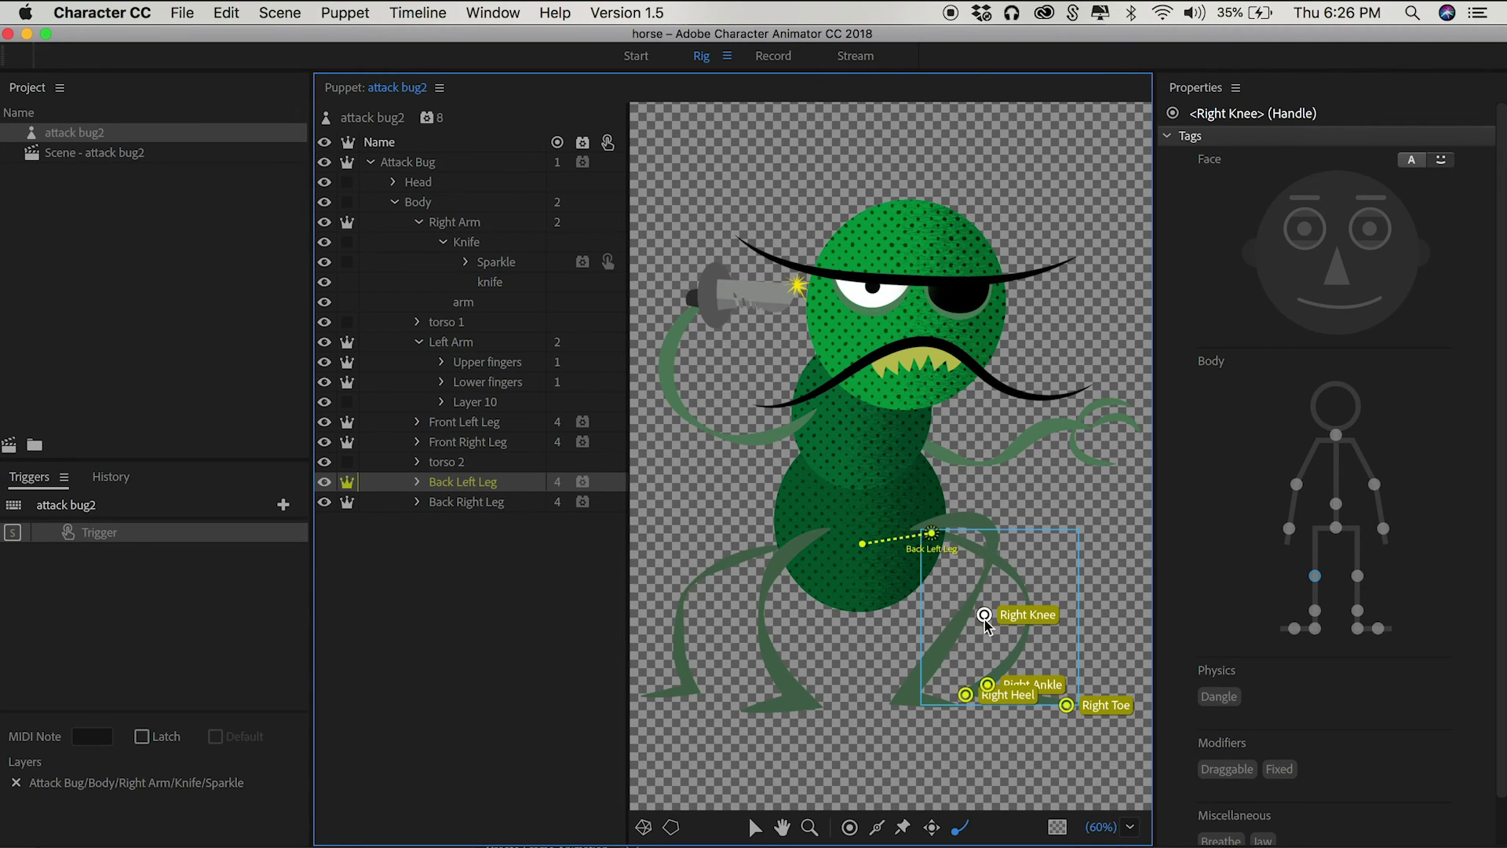
{"action": "left_click", "coordinate": [471, 502]}
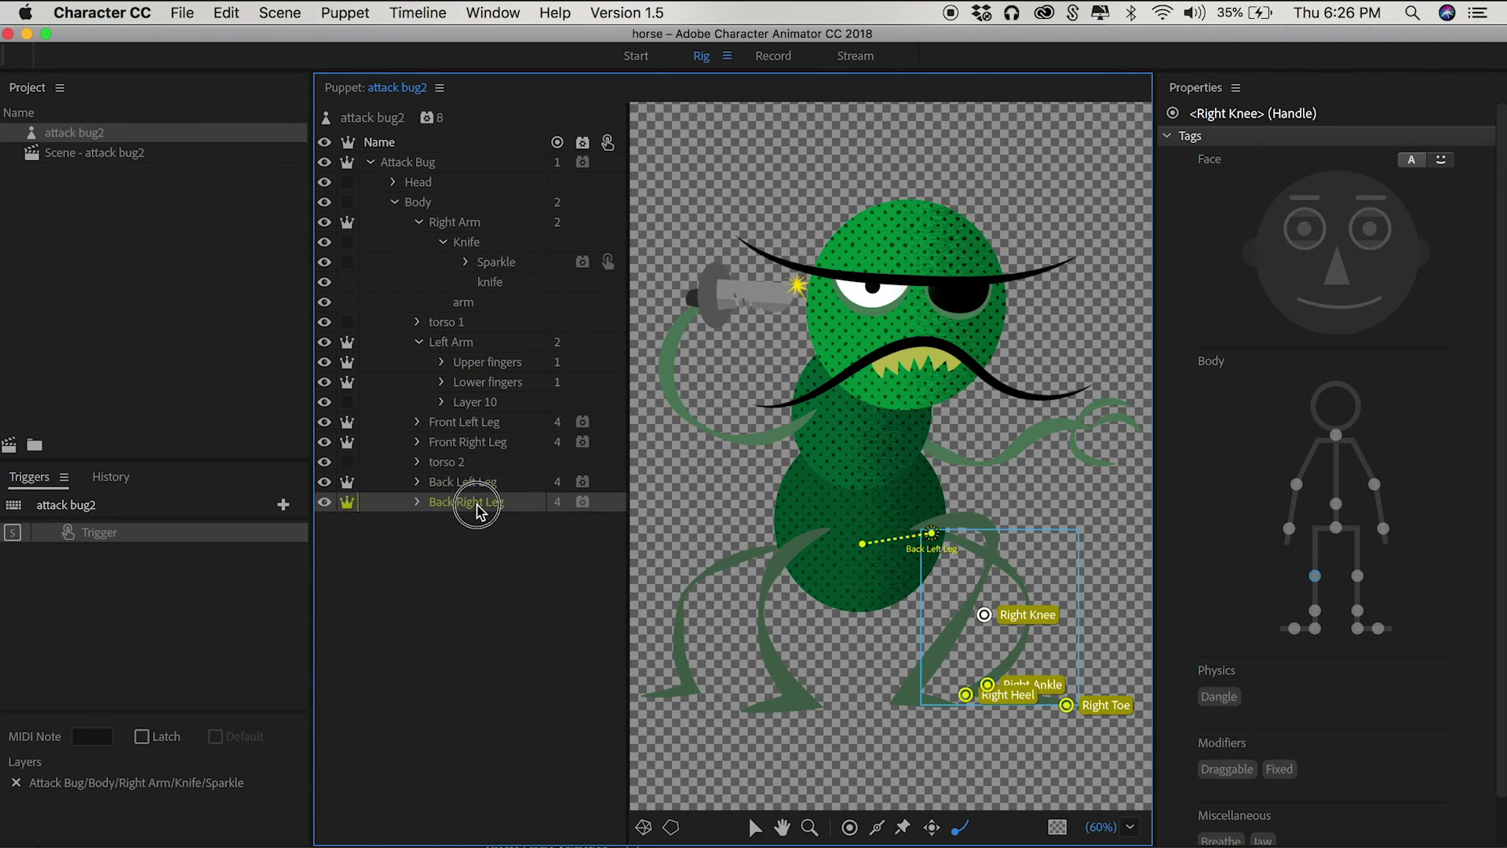
{"action": "left_click_drag", "start_coordinate": [717, 603], "coordinate": [727, 606]}
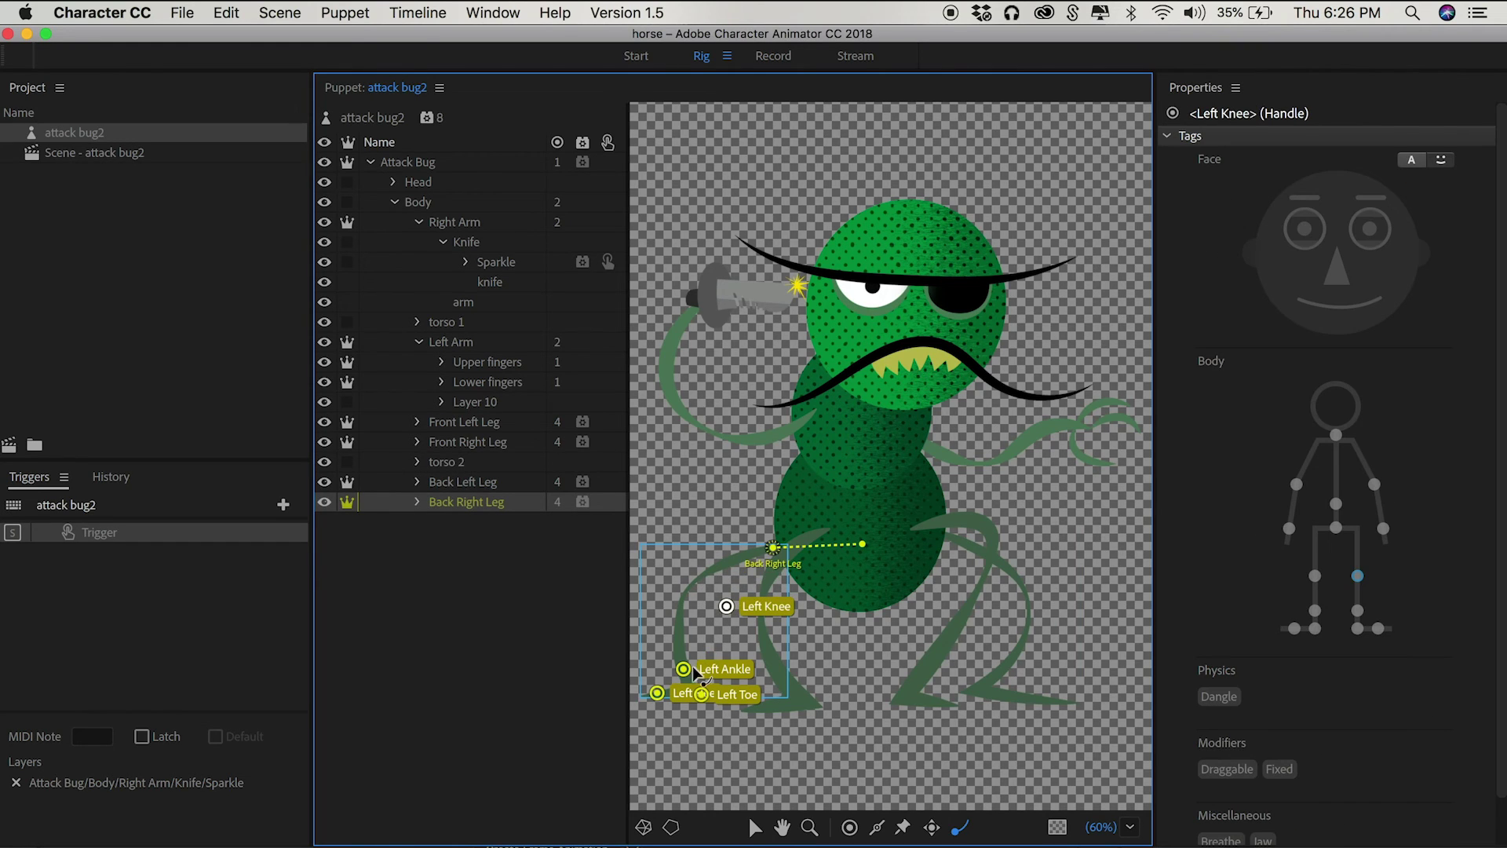
{"action": "left_click", "coordinate": [783, 547]}
{"action": "left_click_drag", "start_coordinate": [783, 547], "coordinate": [776, 549]}
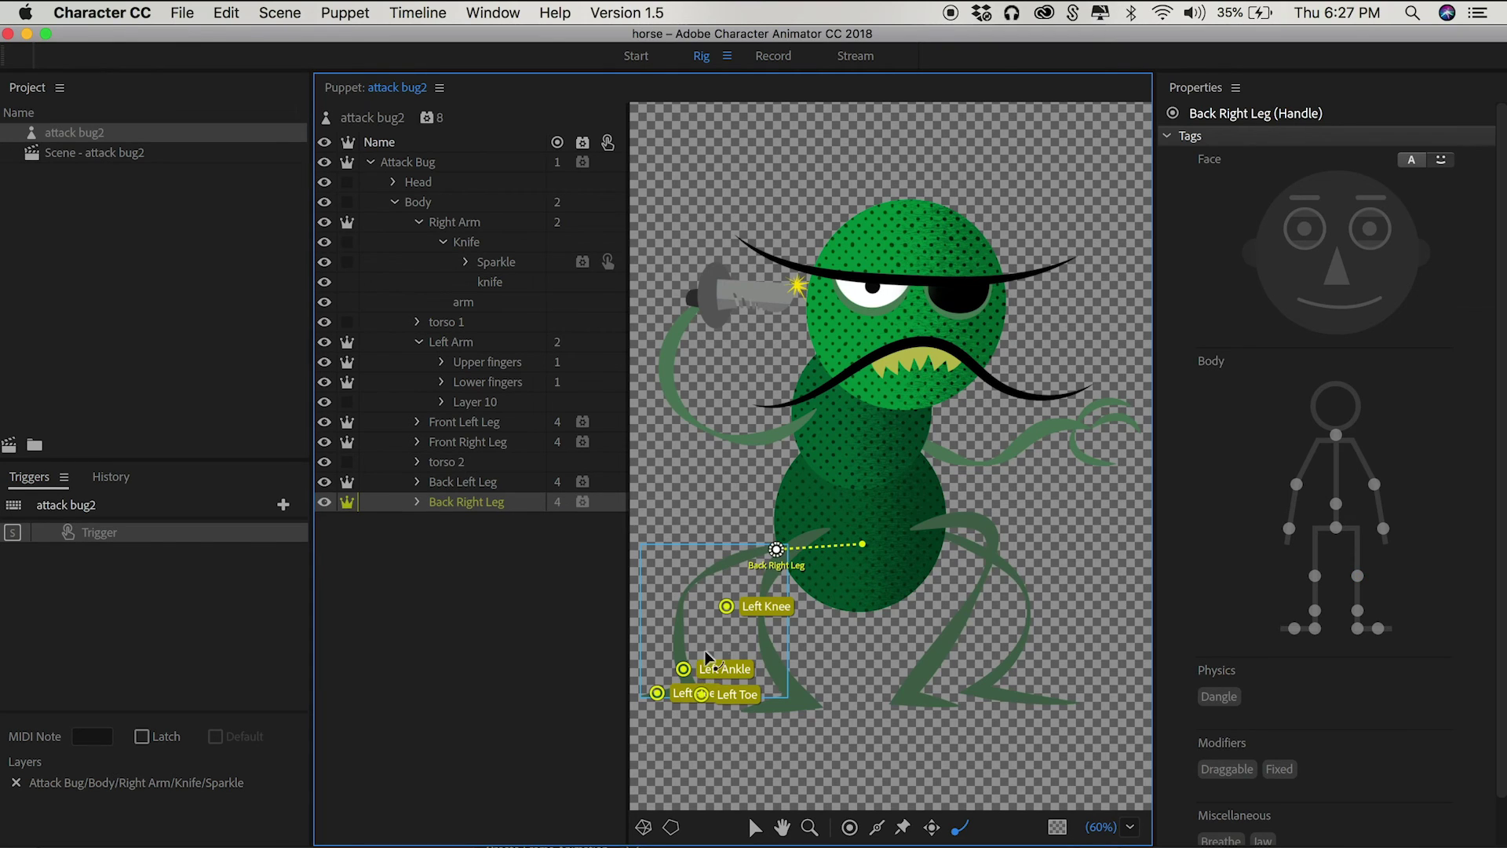
Return to the scene and walk the bug right and left to test the new handles.
{"action": "left_click", "coordinate": [772, 57]}
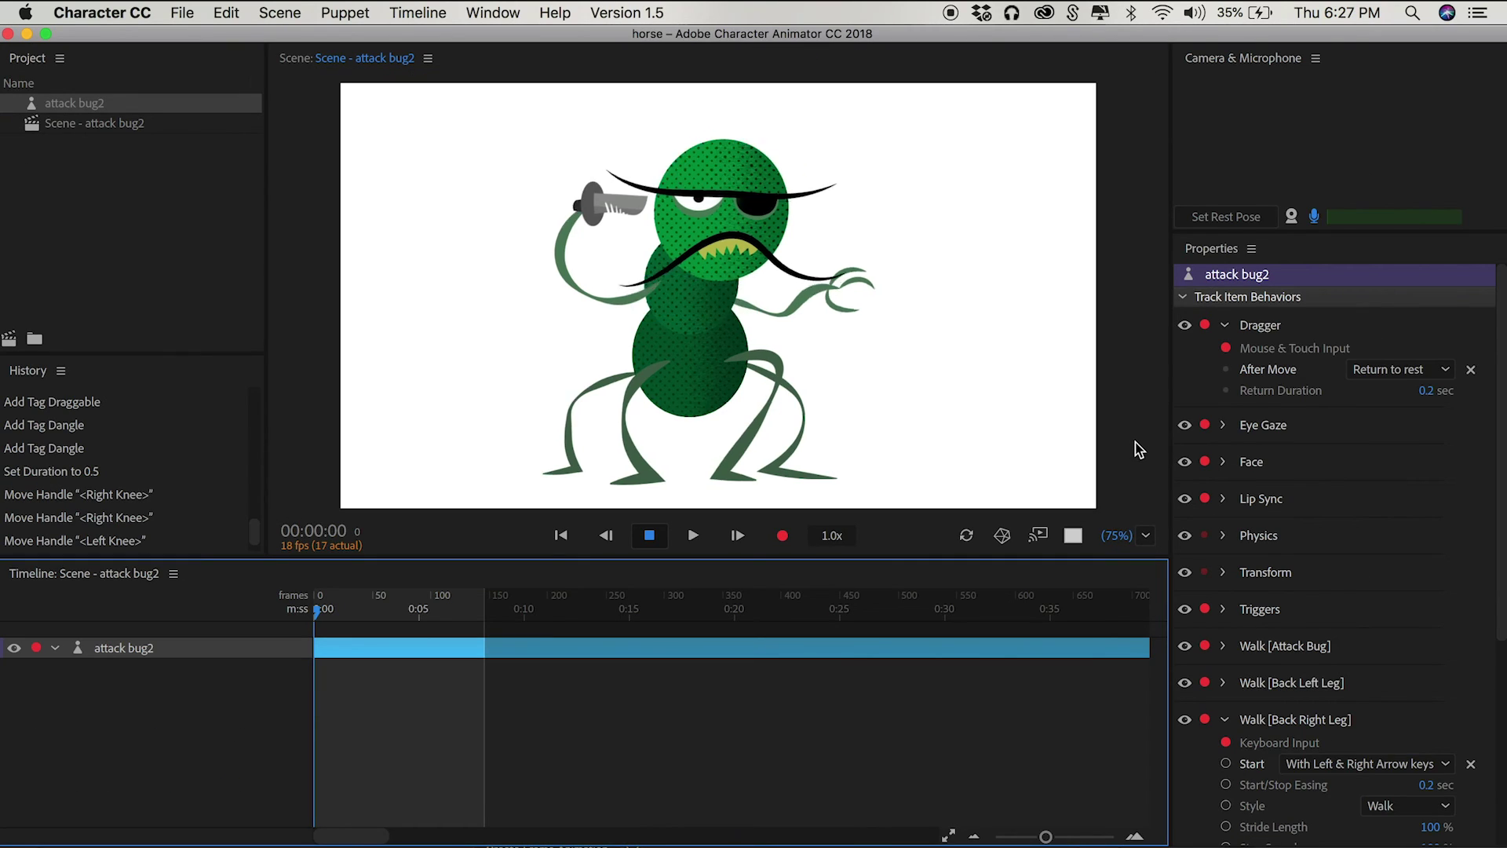
{"action": "key", "text": "Right"}
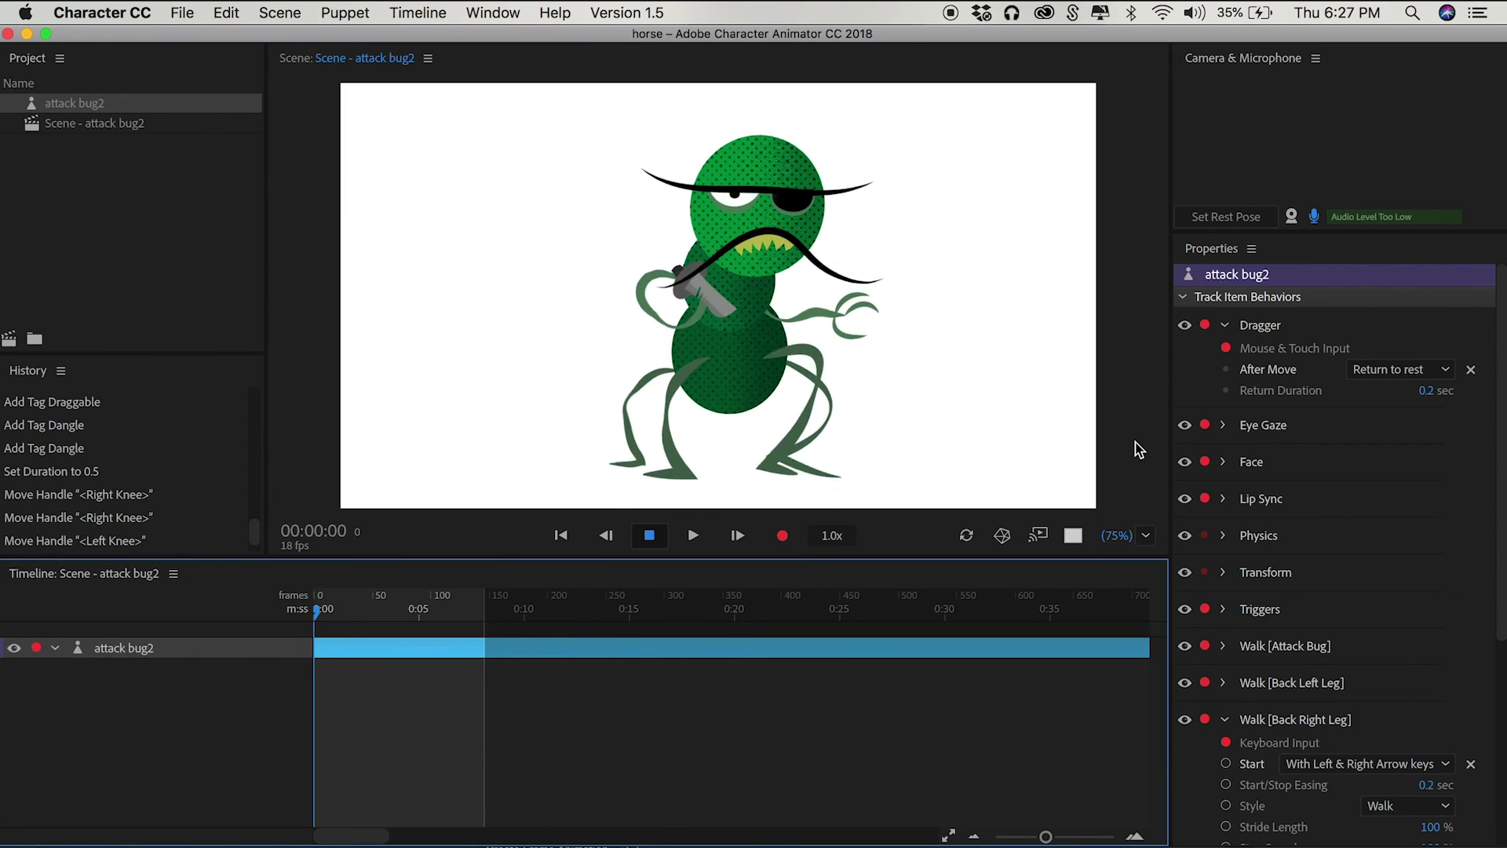
{"action": "key", "text": "Right"}
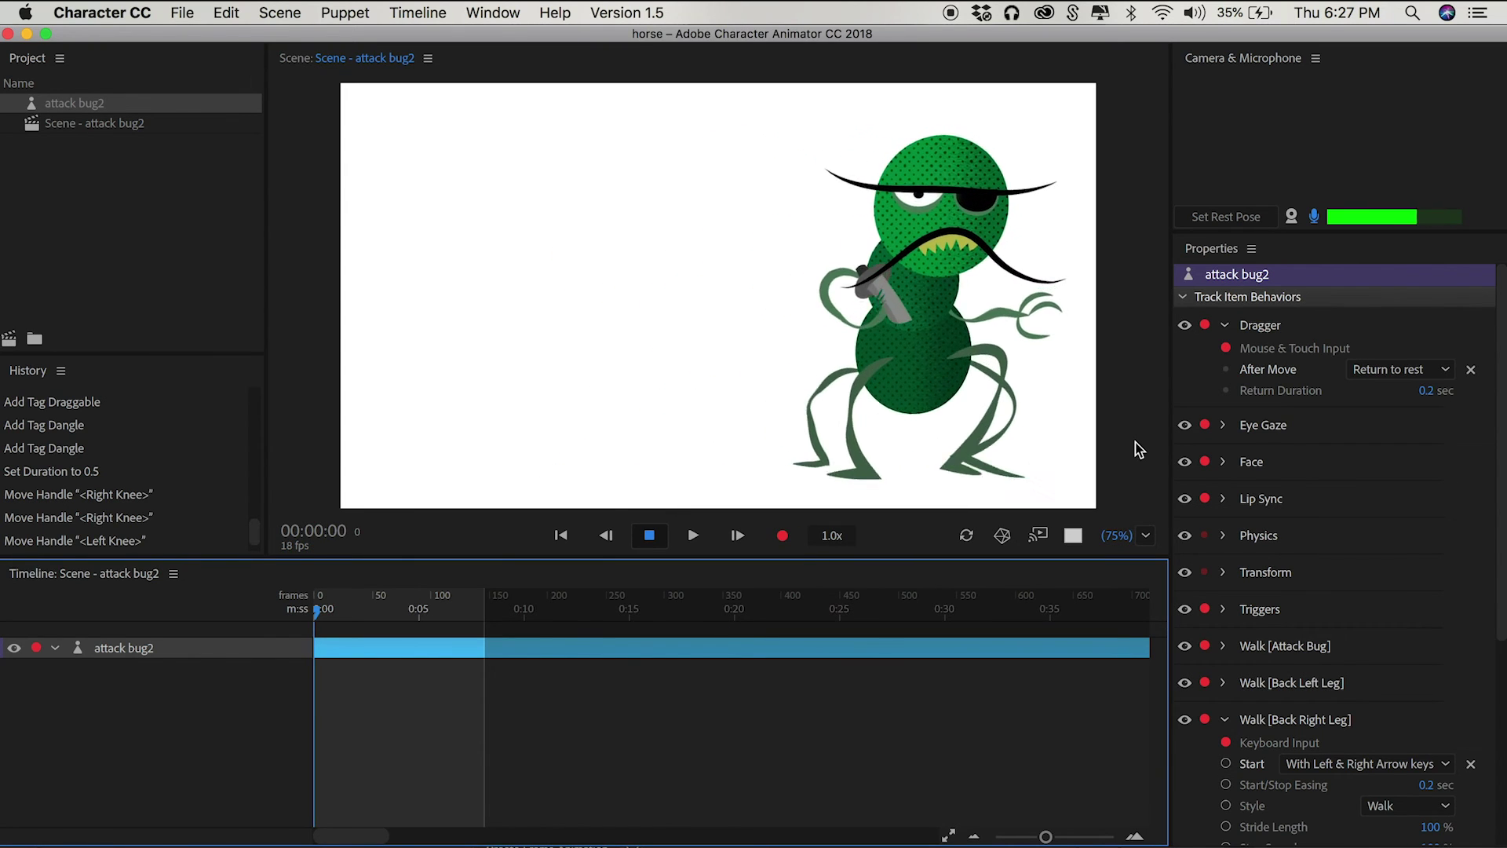
{"action": "key", "text": "Left"}
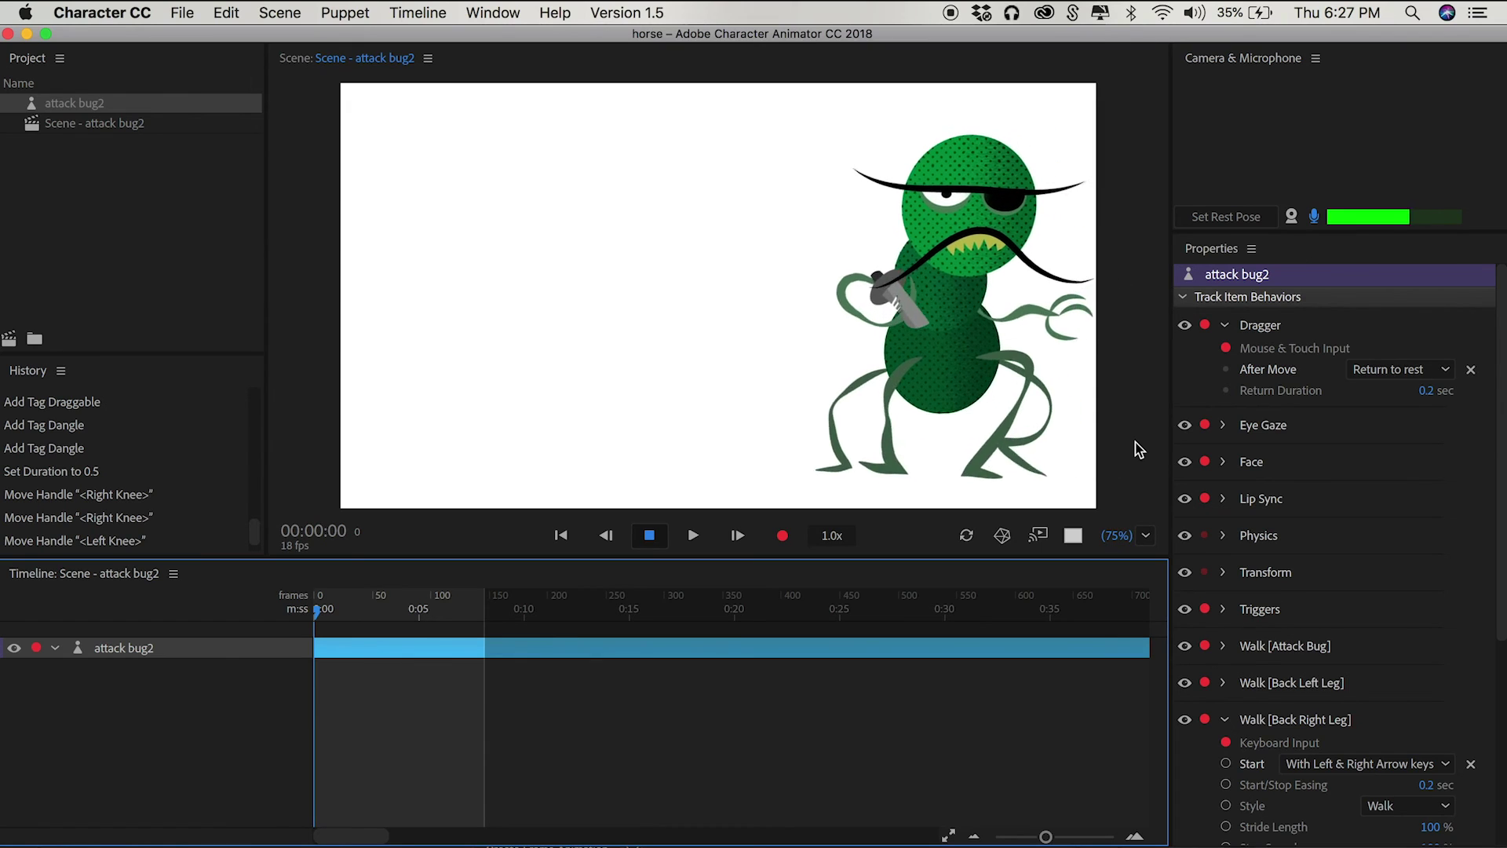
{"action": "key", "text": "Left"}
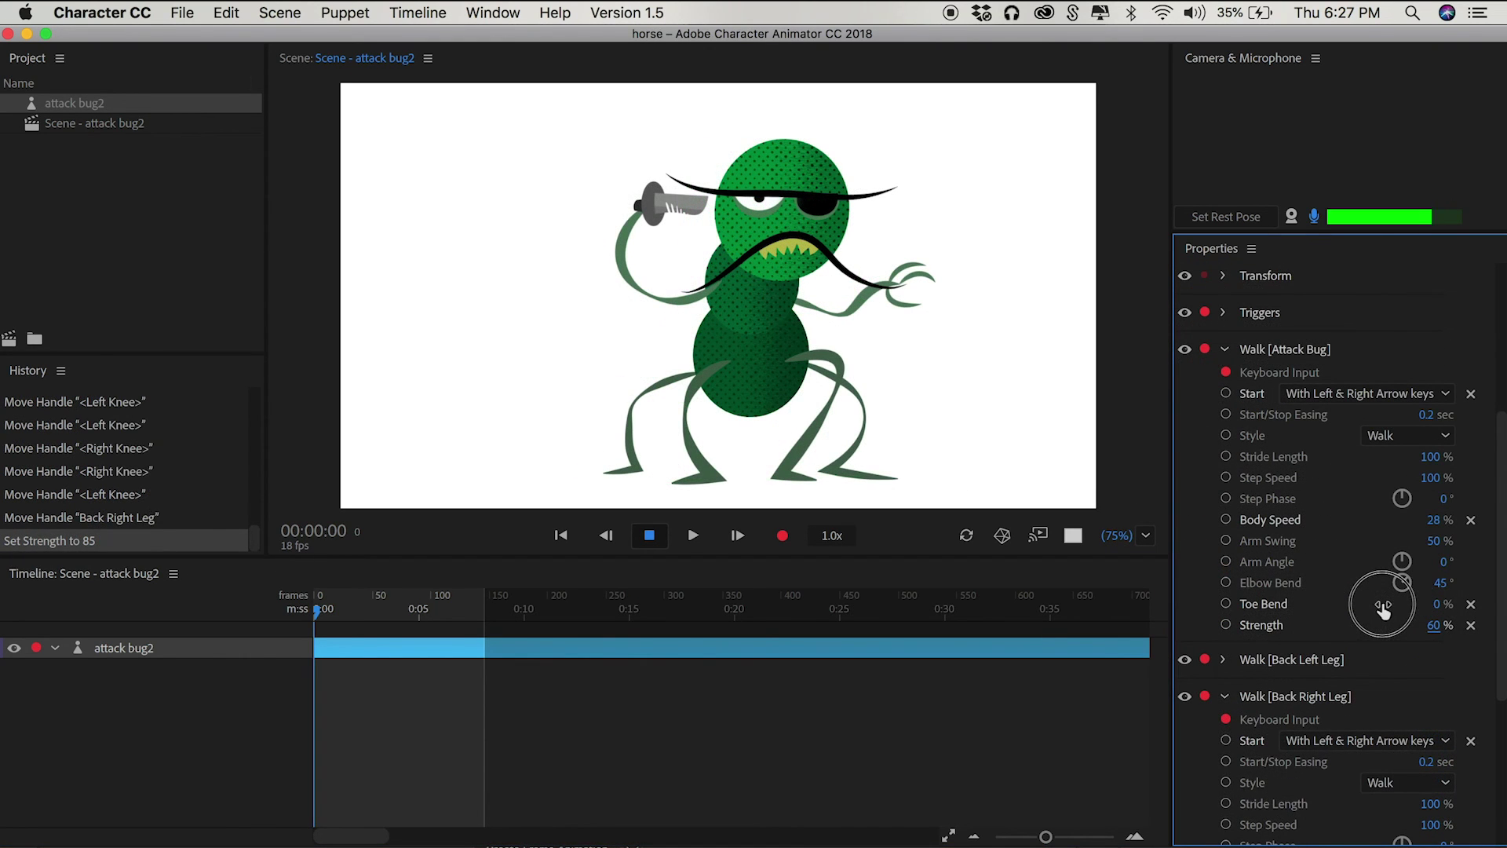
Collapse Walk [Back Right Leg] and lower Walk [Attack Bug] Strength from 85% to 55%.
{"action": "left_click_drag", "start_coordinate": [1386, 613], "coordinate": [1369, 610]}
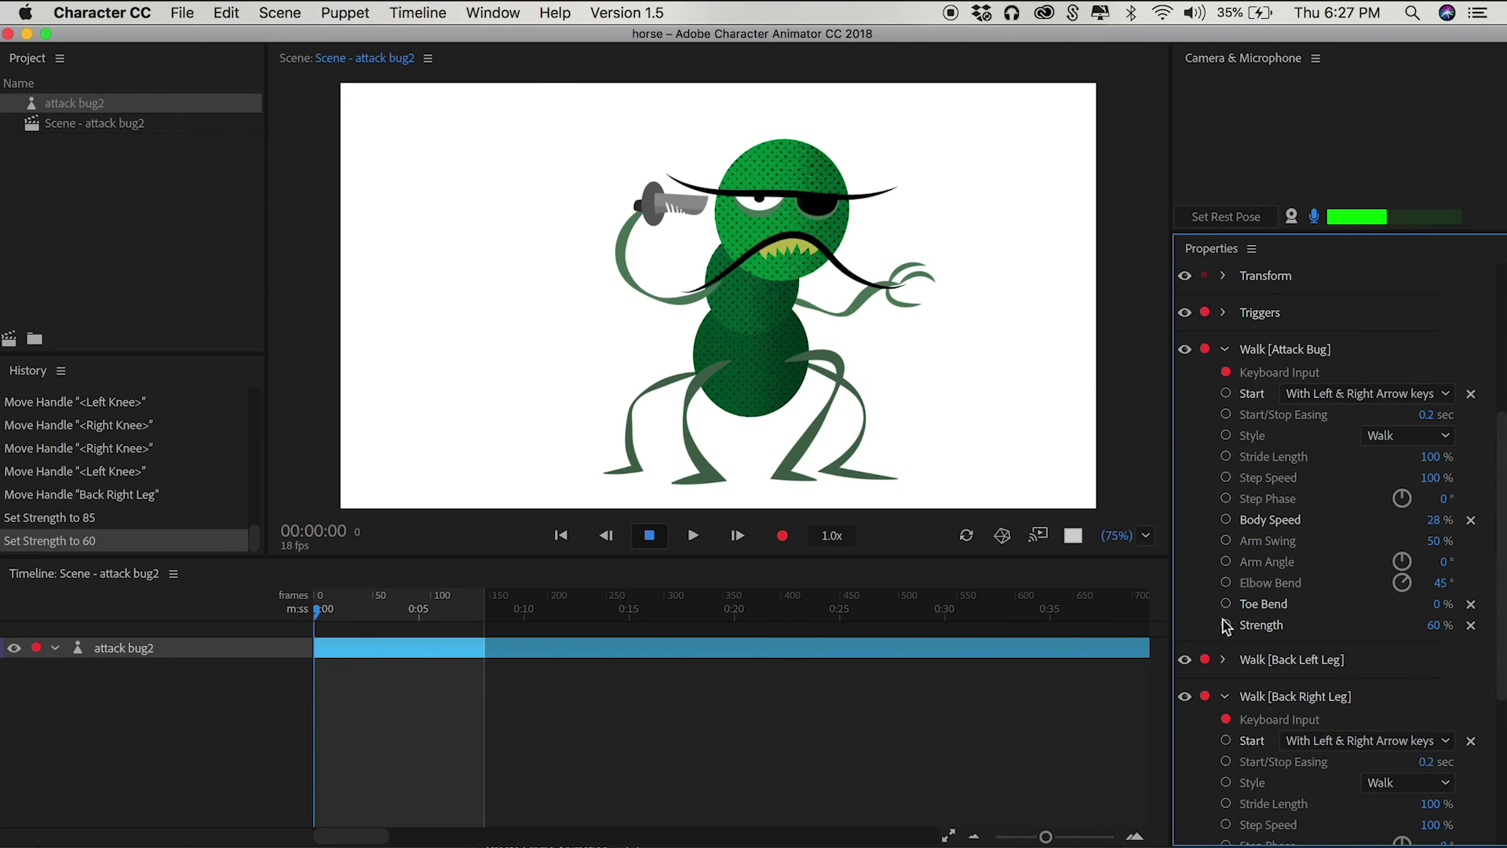
{"action": "scroll", "coordinate": [1245, 667], "scroll_direction": "down", "scroll_amount": 3}
{"action": "left_click", "coordinate": [1225, 464]}
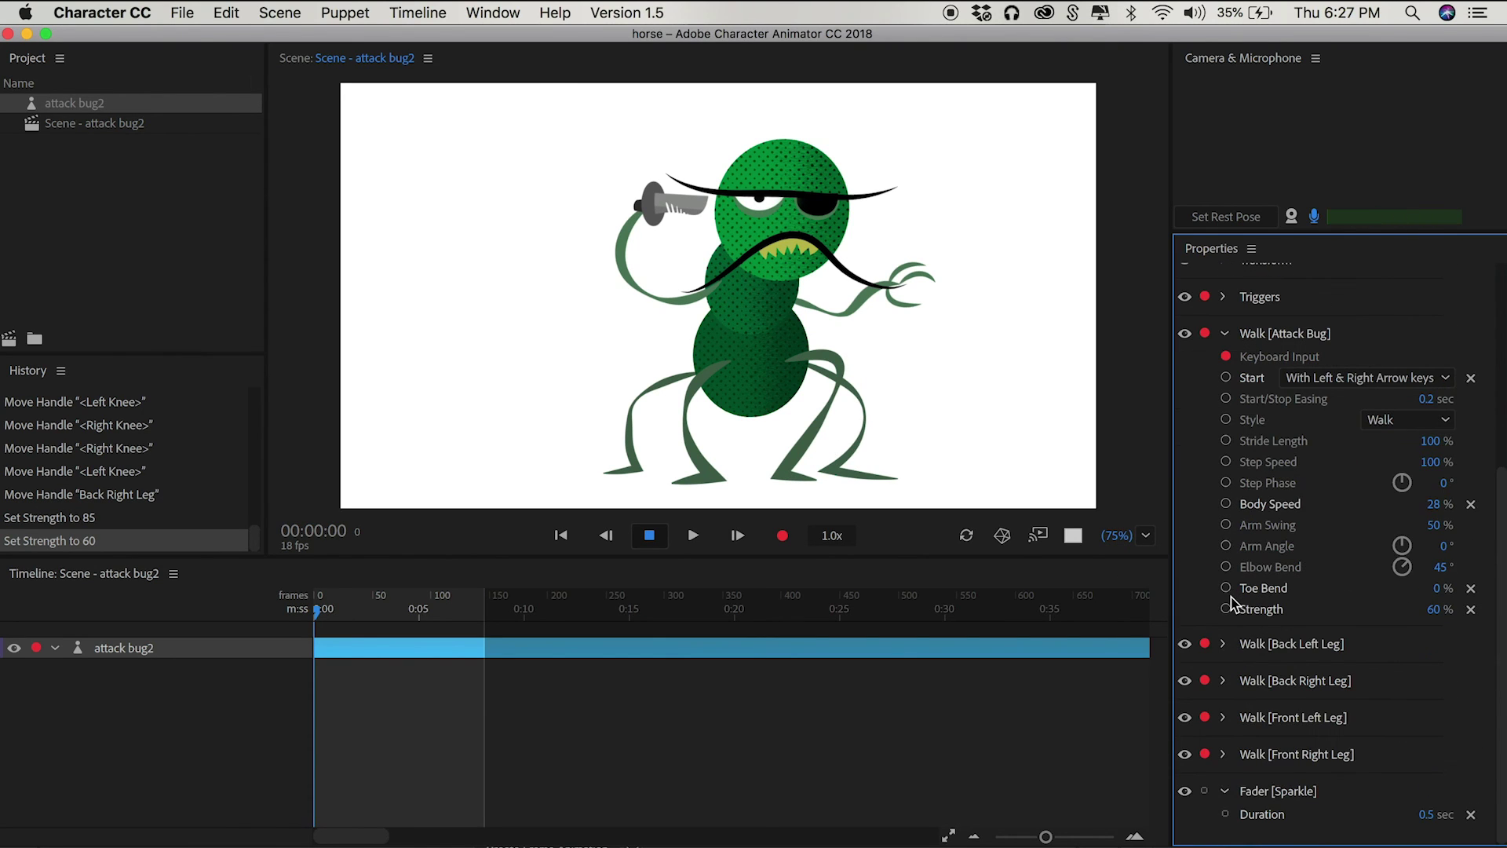
{"action": "scroll", "coordinate": [1225, 549], "scroll_direction": "up", "scroll_amount": 3}
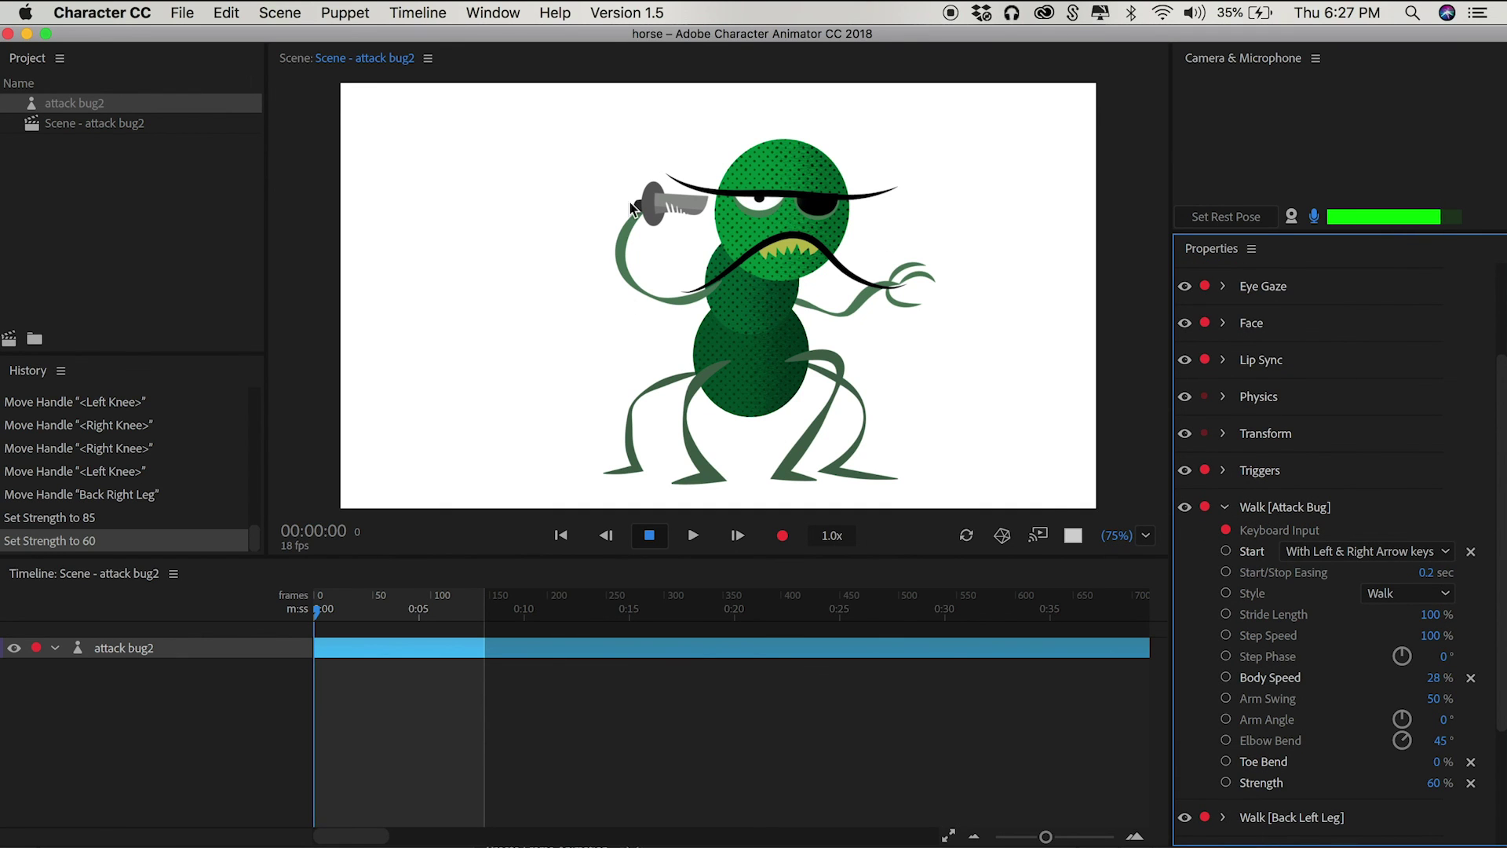
{"action": "left_click_drag", "start_coordinate": [1287, 782], "coordinate": [1272, 783]}
{"action": "scroll", "coordinate": [1306, 617], "scroll_direction": "down", "scroll_amount": 3}
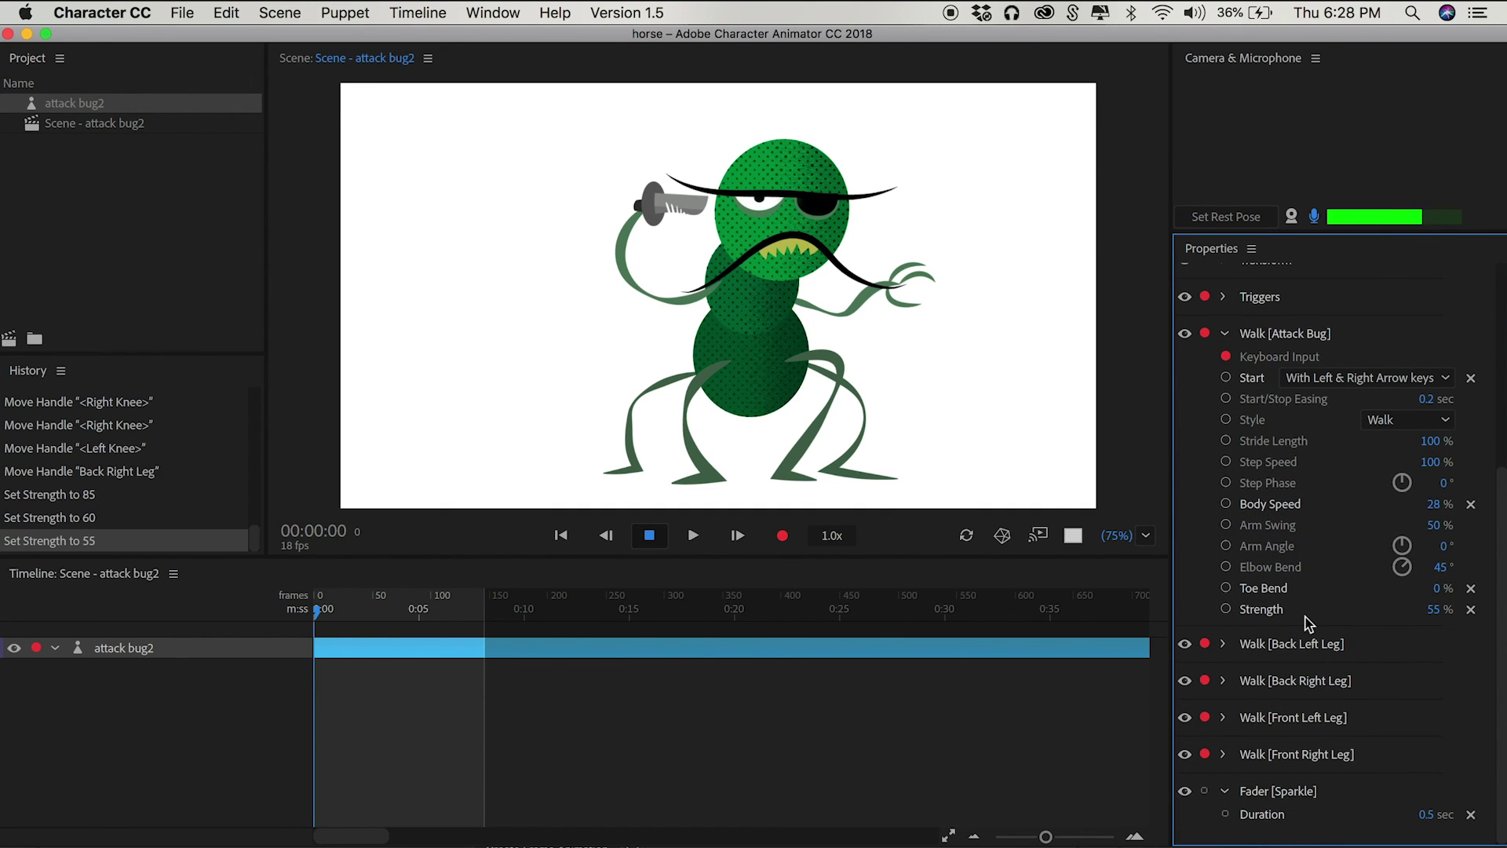